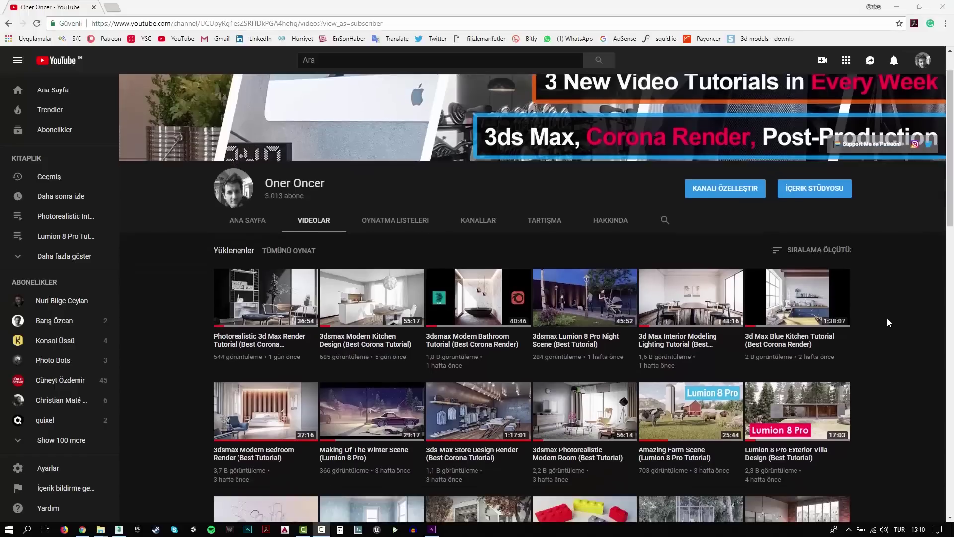
Review the scene's unit settings in Customize > Units Setup
{"action": "scroll", "coordinate": [887, 318], "scroll_direction": "down", "scroll_amount": 3}
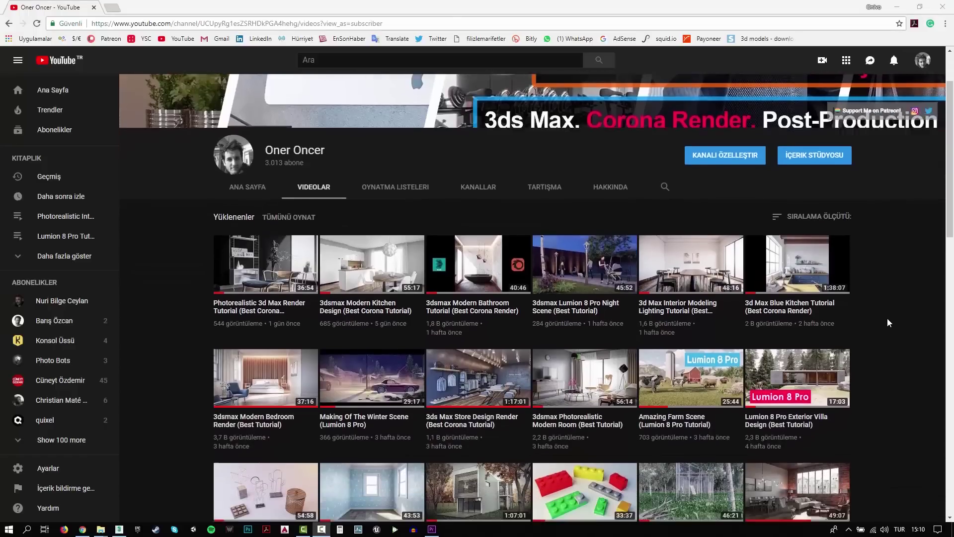
{"action": "scroll", "coordinate": [889, 323], "scroll_direction": "down", "scroll_amount": 1}
{"action": "scroll", "coordinate": [889, 323], "scroll_direction": "down", "scroll_amount": 1}
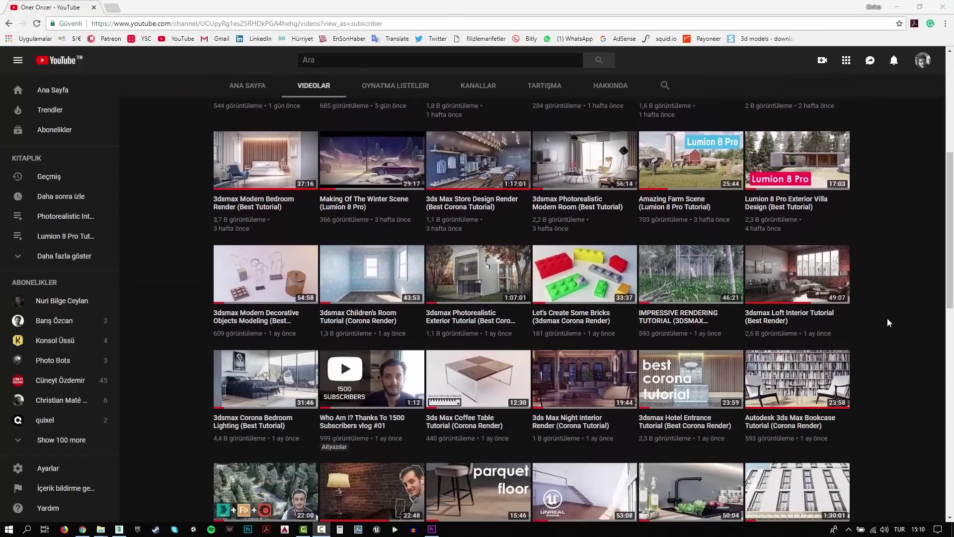
{"action": "scroll", "coordinate": [889, 322], "scroll_direction": "down", "scroll_amount": 1}
{"action": "scroll", "coordinate": [889, 323], "scroll_direction": "down", "scroll_amount": 1}
{"action": "scroll", "coordinate": [888, 319], "scroll_direction": "down", "scroll_amount": 1}
{"action": "scroll", "coordinate": [888, 320], "scroll_direction": "down", "scroll_amount": 1}
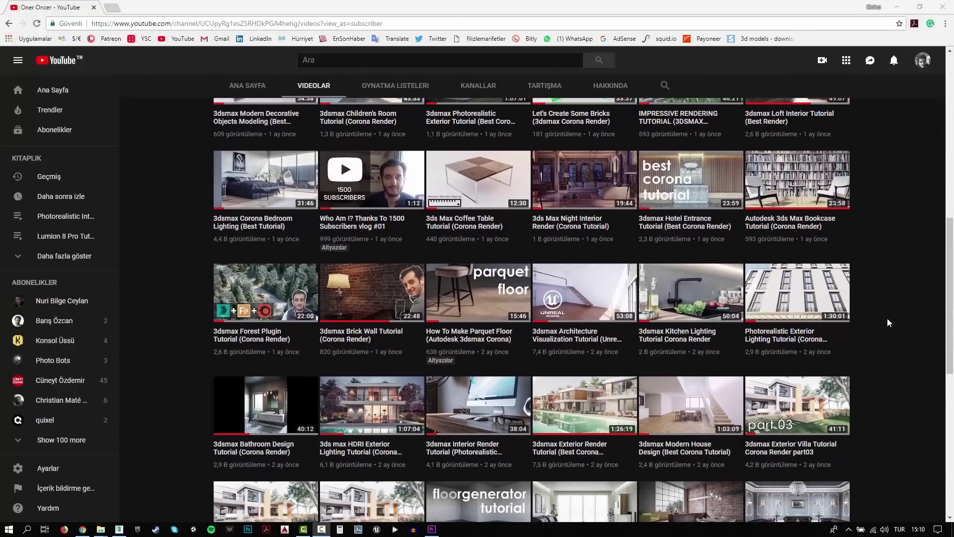
{"action": "scroll", "coordinate": [888, 320], "scroll_direction": "down", "scroll_amount": 1}
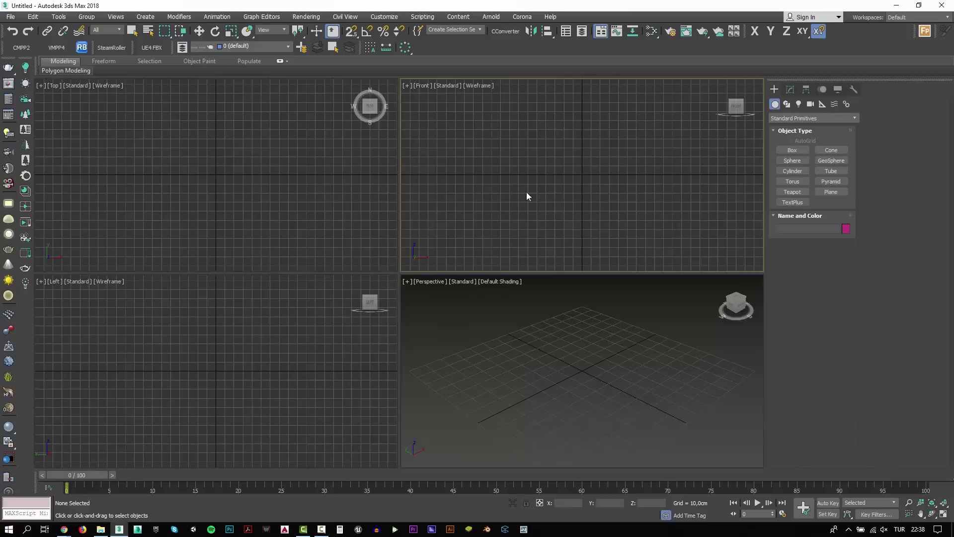
{"action": "left_click", "coordinate": [384, 16]}
{"action": "left_click", "coordinate": [408, 149]}
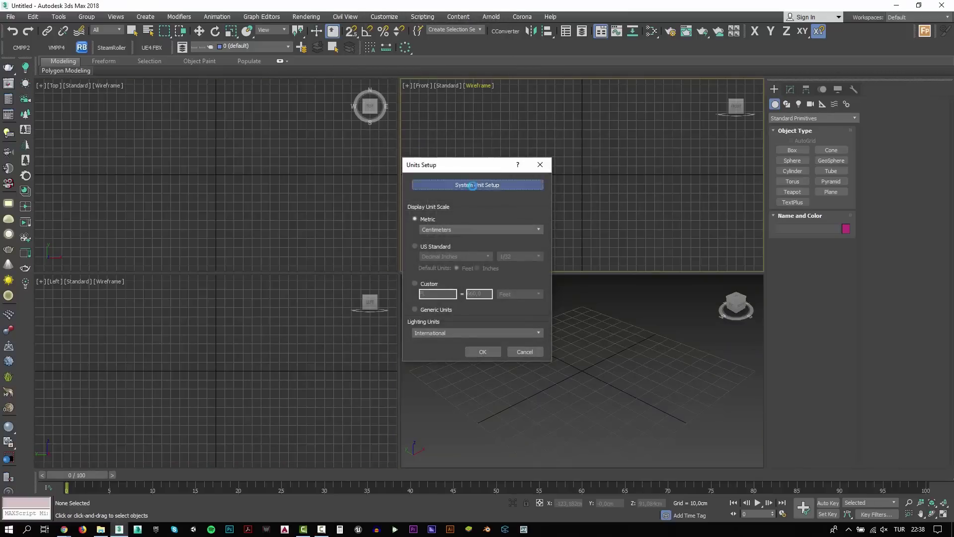
{"action": "left_click", "coordinate": [483, 352]}
Begin merging AE23_005.max from the ArchExt_V23_05 folder, then close the object list
{"action": "left_click", "coordinate": [10, 16]}
{"action": "left_click", "coordinate": [150, 161]}
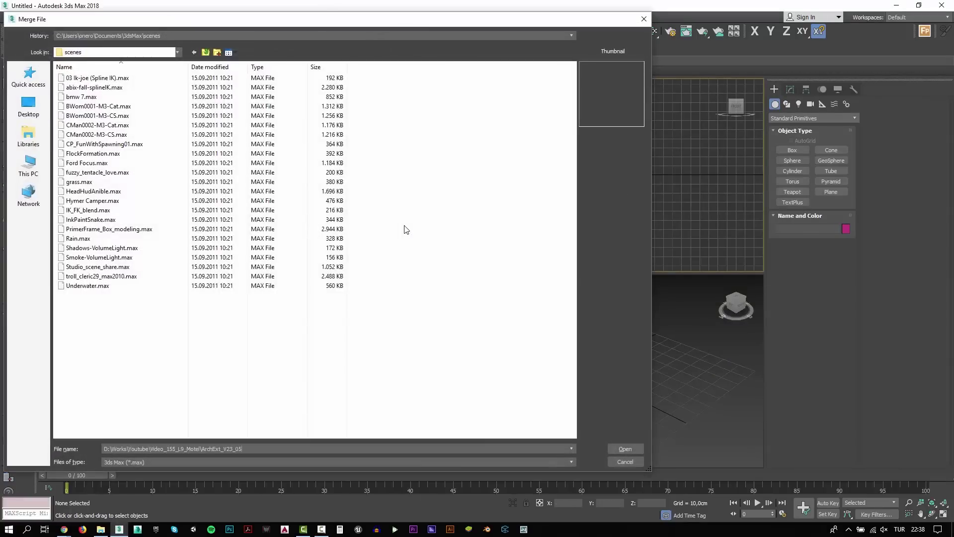
{"action": "key", "text": "Return"}
{"action": "left_click", "coordinate": [639, 450]}
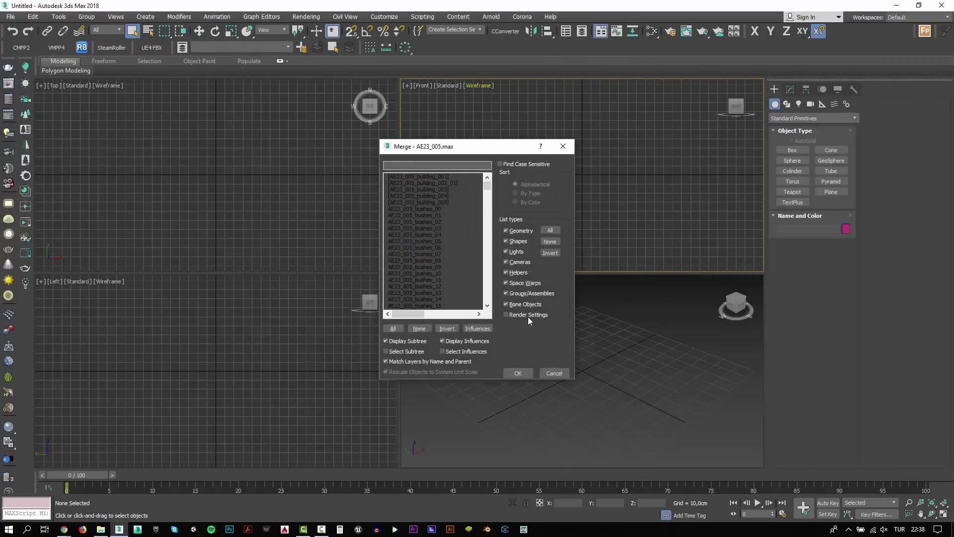
{"action": "left_click", "coordinate": [519, 374]}
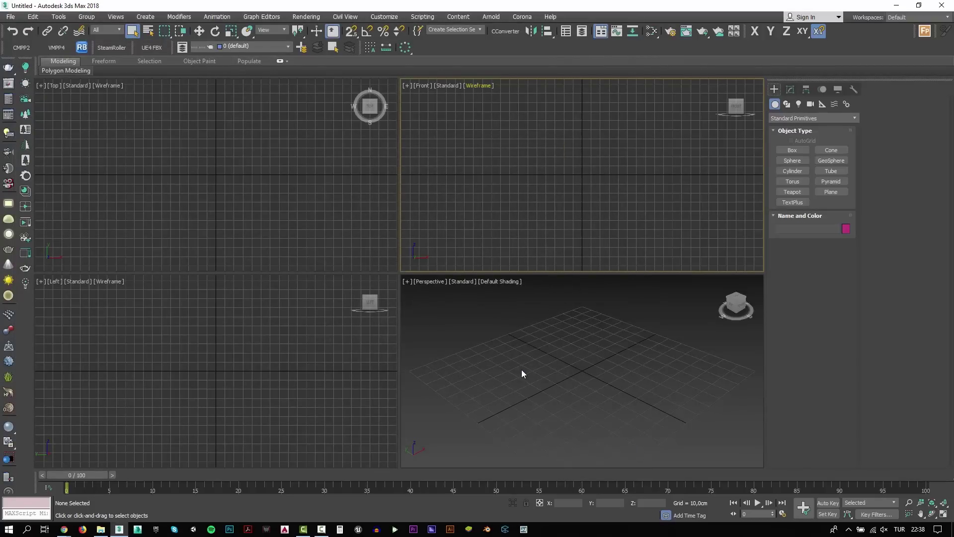
Maximize the perspective viewport and switch it to a top view
{"action": "left_click", "coordinate": [522, 372]}
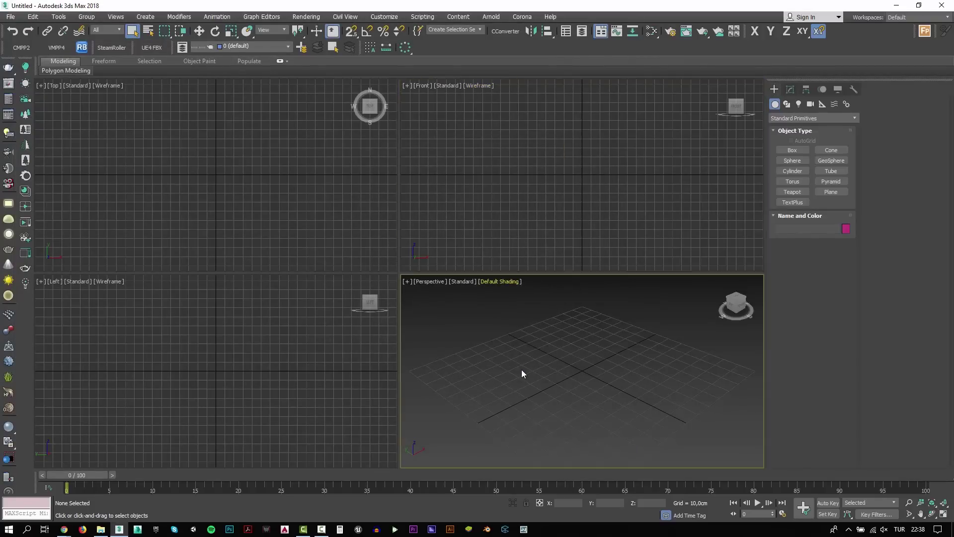
{"action": "scroll", "coordinate": [515, 336], "scroll_direction": "down", "scroll_amount": 5}
{"action": "key", "text": "alt+w"}
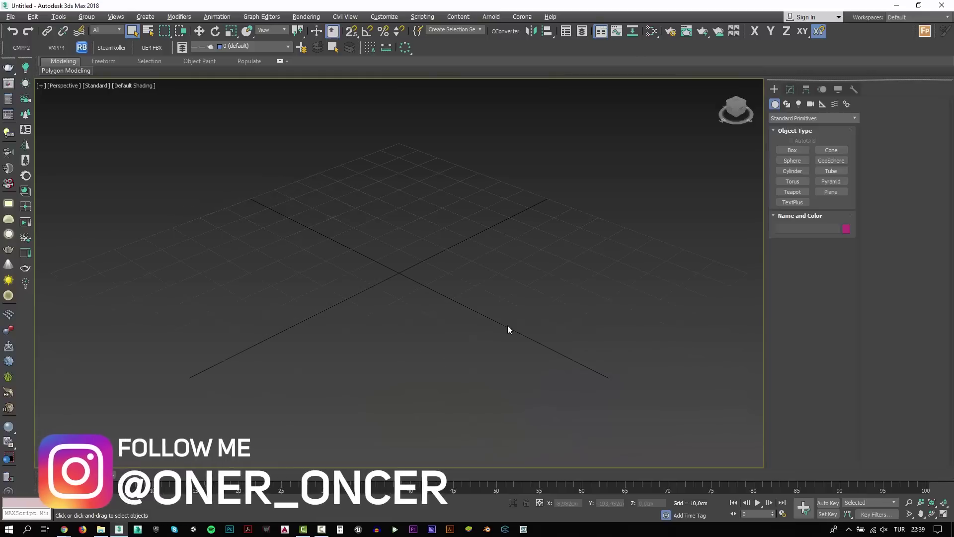
{"action": "key", "text": "t"}
Merge all objects from AE23_005.max into the scene, without lights and cameras
{"action": "left_click", "coordinate": [8, 15]}
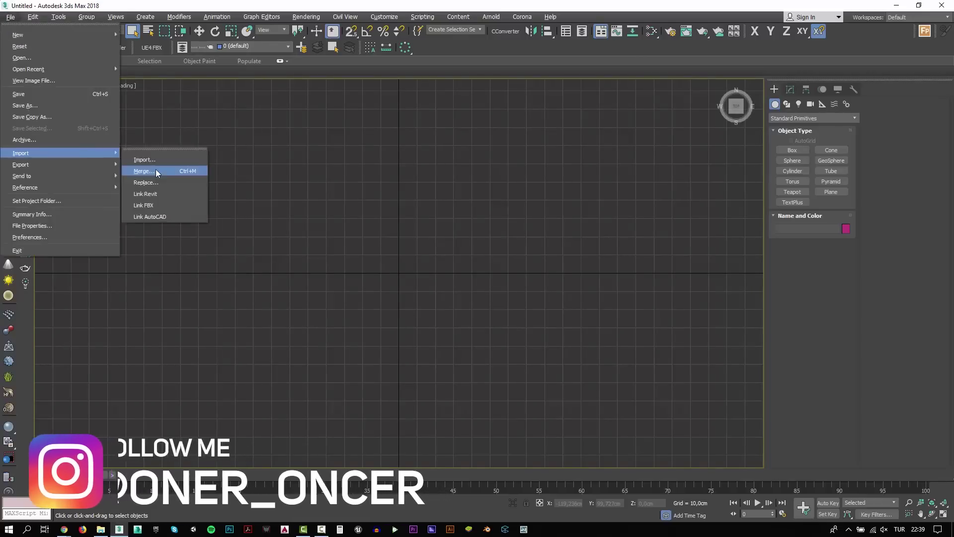
{"action": "left_click", "coordinate": [156, 171]}
{"action": "double_click", "coordinate": [75, 97]}
{"action": "left_click", "coordinate": [537, 345]}
{"action": "key", "text": "ctrl+a"}
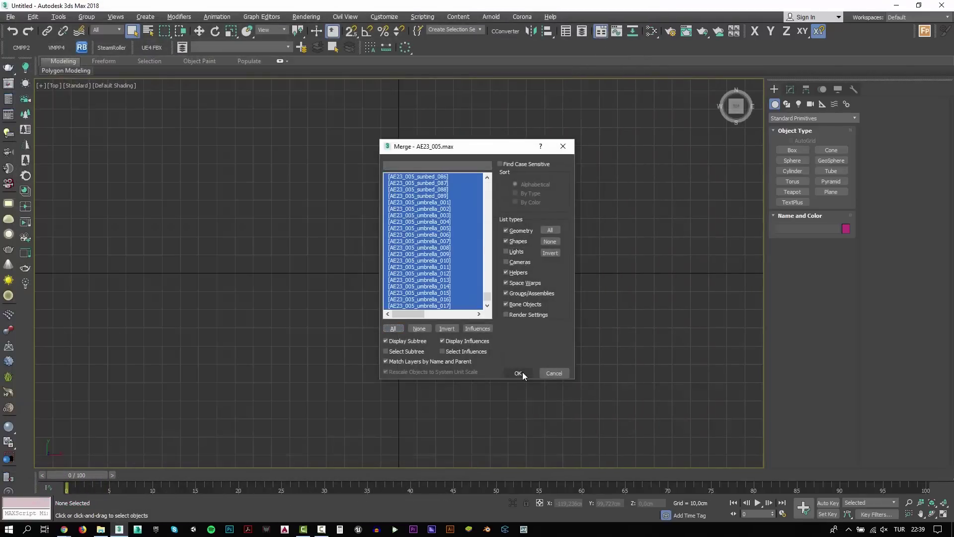
{"action": "left_click", "coordinate": [523, 373]}
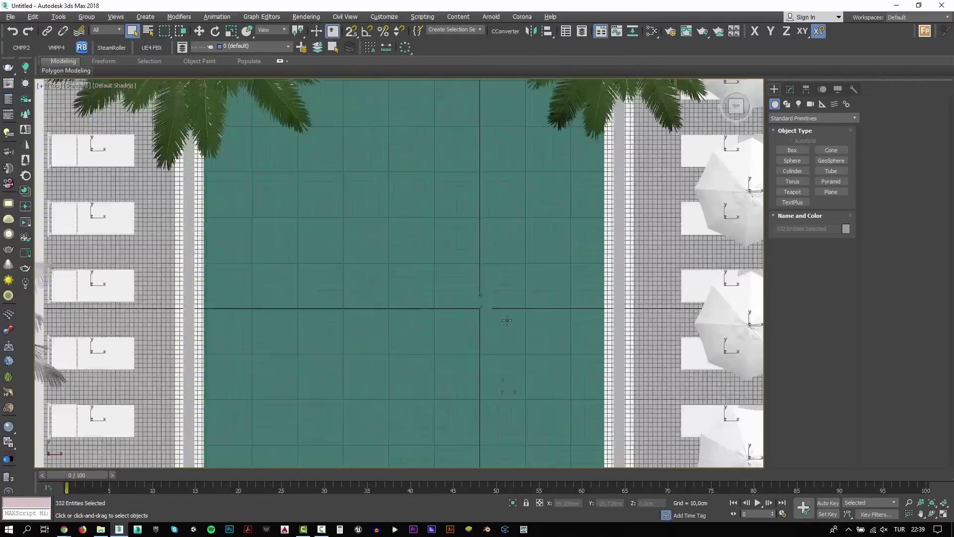
Zoom to the merged scene's extents in perspective view and clear the selection
{"action": "key", "text": "z"}
{"action": "key", "text": "p"}
{"action": "scroll", "coordinate": [505, 251], "scroll_direction": "down", "scroll_amount": 5}
{"action": "left_click", "coordinate": [502, 247]}
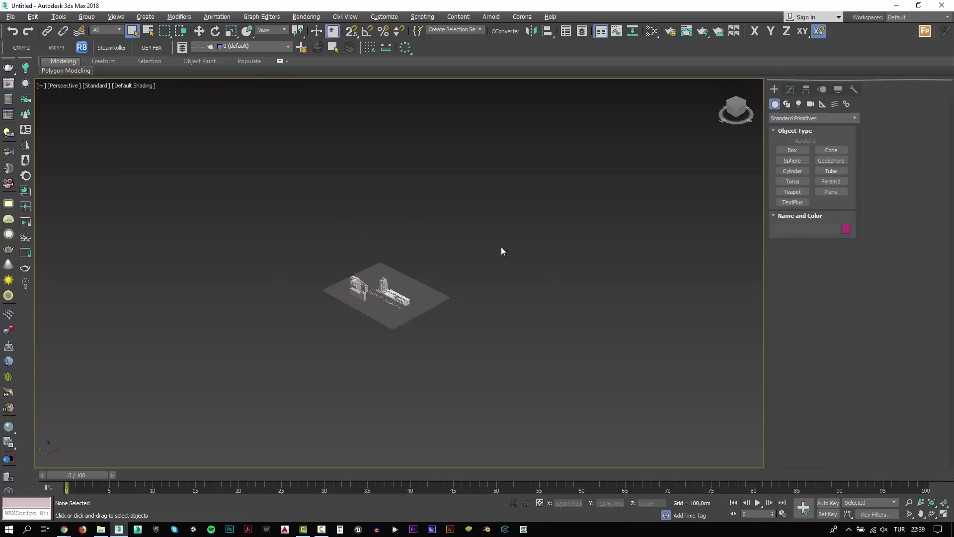
{"action": "scroll", "coordinate": [442, 246], "scroll_direction": "up", "scroll_amount": 10}
Select all matching street trees with Select Similar
{"action": "mouse_move", "coordinate": [471, 226]}
{"action": "middle_mouse_down", "text": "alt"}
{"action": "mouse_move", "coordinate": [427, 255]}
{"action": "mouse_move", "coordinate": [465, 260]}
{"action": "middle_mouse_up", "text": "alt"}
{"action": "left_click", "coordinate": [234, 338]}
{"action": "right_click", "coordinate": [231, 328]}
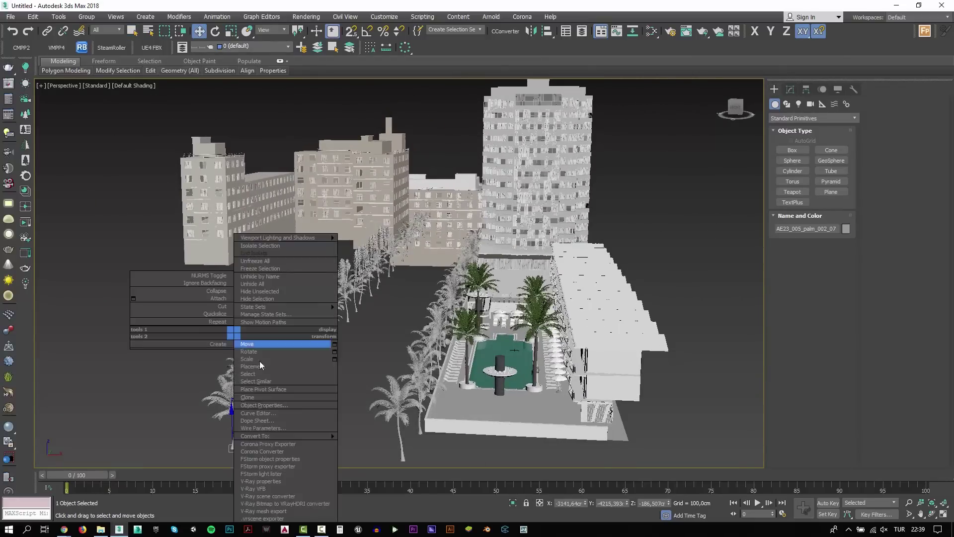
{"action": "left_click", "coordinate": [279, 390]}
{"action": "scroll", "coordinate": [297, 421], "scroll_direction": "down", "scroll_amount": 5}
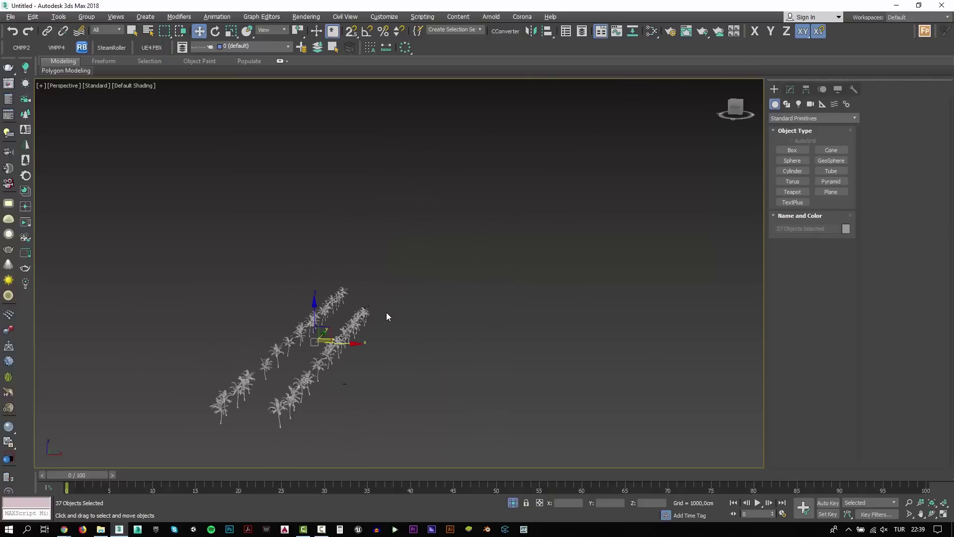
{"action": "key", "text": "alt+q"}
Select, isolate and delete the duplicate palm trees
{"action": "left_click", "coordinate": [272, 339]}
{"action": "right_click", "coordinate": [272, 340]}
{"action": "left_click", "coordinate": [292, 382]}
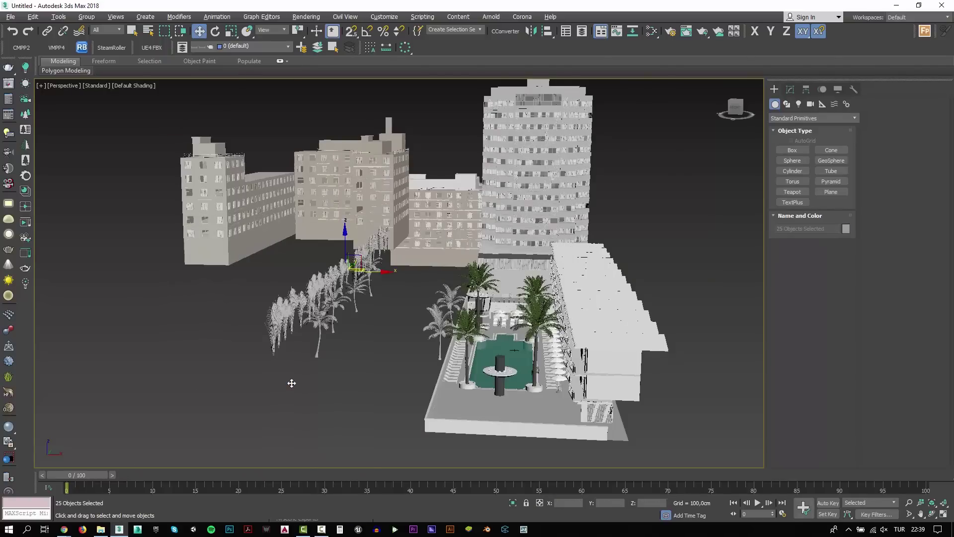
{"action": "key", "text": "alt+q"}
{"action": "key", "text": "Delete"}
Select, isolate and delete the six matching street palms
{"action": "left_click", "coordinate": [321, 340]}
{"action": "right_click", "coordinate": [320, 341]}
{"action": "left_click", "coordinate": [327, 381]}
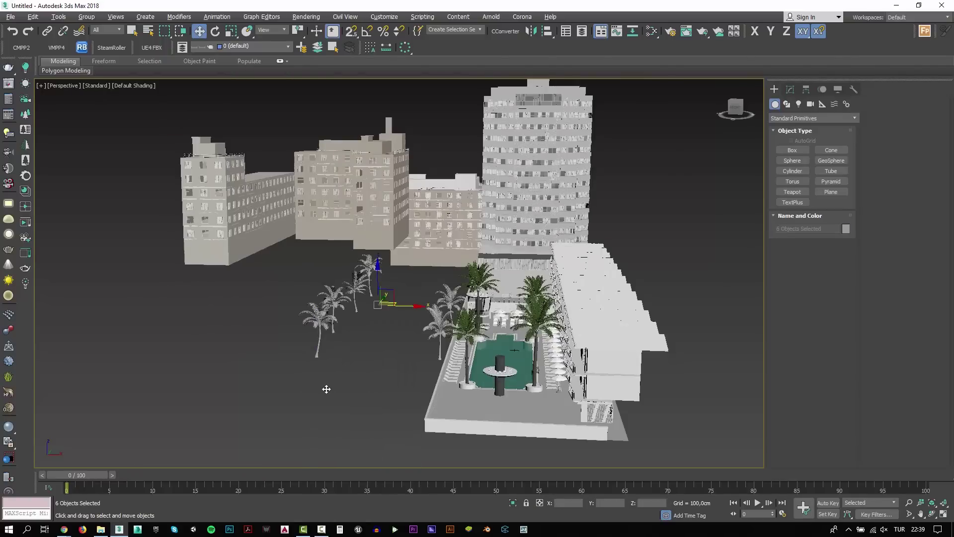
{"action": "key", "text": "alt+q"}
{"action": "key", "text": "Delete"}
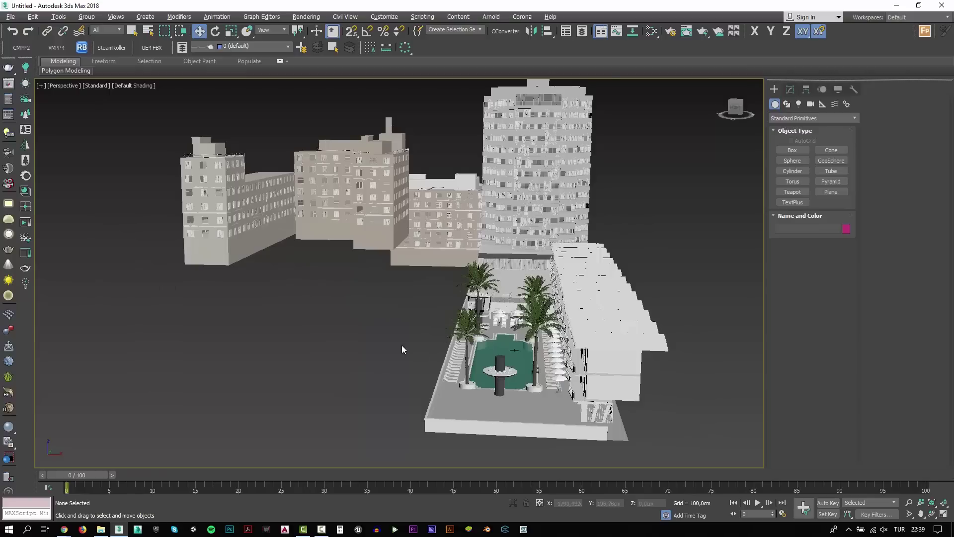
Select the four matching poolside palm groups and preview them isolated
{"action": "mouse_move", "coordinate": [305, 275]}
{"action": "middle_mouse_down", "text": "alt"}
{"action": "mouse_move", "coordinate": [586, 348]}
{"action": "mouse_move", "coordinate": [274, 219]}
{"action": "middle_mouse_up", "text": "alt"}
{"action": "left_click", "coordinate": [274, 218]}
{"action": "scroll", "coordinate": [274, 219], "scroll_direction": "up", "scroll_amount": 5}
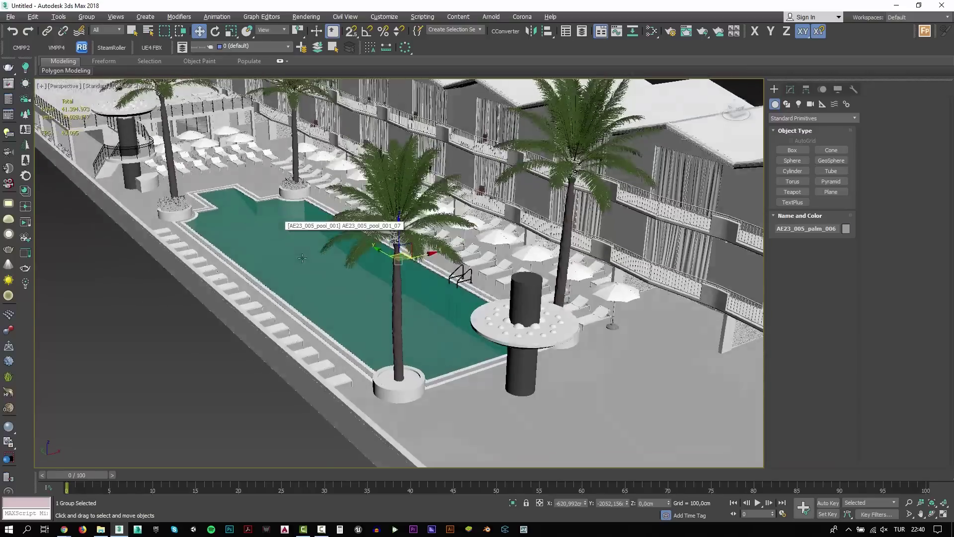
{"action": "right_click", "coordinate": [403, 237]}
{"action": "left_click", "coordinate": [416, 257]}
{"action": "key", "text": "alt+q"}
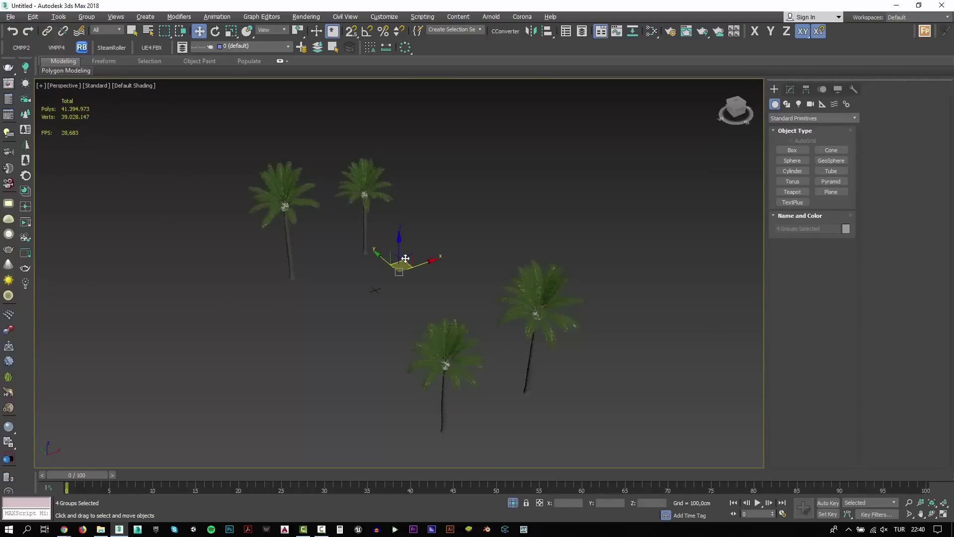
{"action": "key", "text": "alt+q"}
Inspect a planter bush in isolation, then orbit around the full hotel scene
{"action": "left_click", "coordinate": [394, 308]}
{"action": "key", "text": "ctrl+q"}
{"action": "key", "text": "alt+q"}
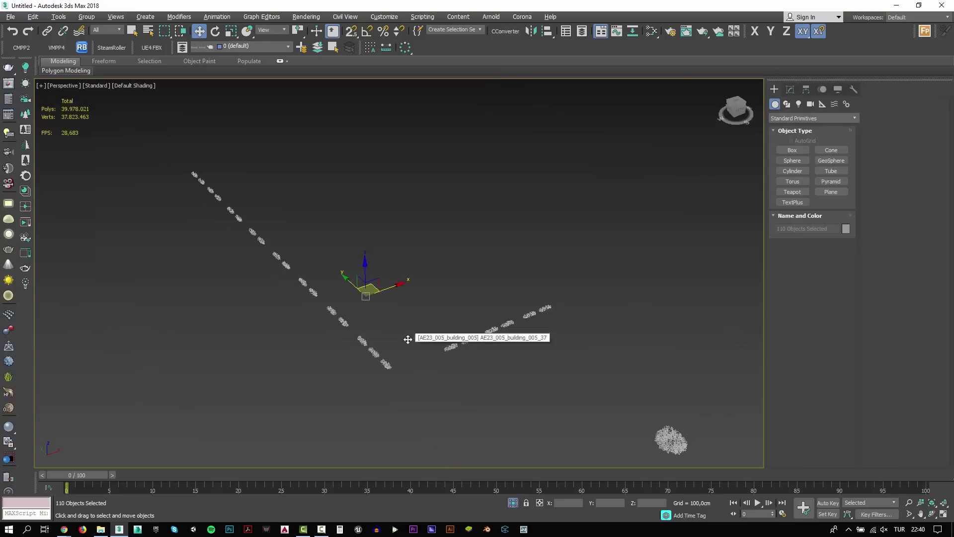
{"action": "key", "text": "alt+q"}
{"action": "mouse_move", "coordinate": [407, 339]}
{"action": "middle_mouse_down", "text": "alt"}
{"action": "mouse_move", "coordinate": [412, 279]}
{"action": "mouse_move", "coordinate": [279, 229]}
{"action": "middle_mouse_up", "text": "alt"}
{"action": "scroll", "coordinate": [277, 226], "scroll_direction": "down", "scroll_amount": 10}
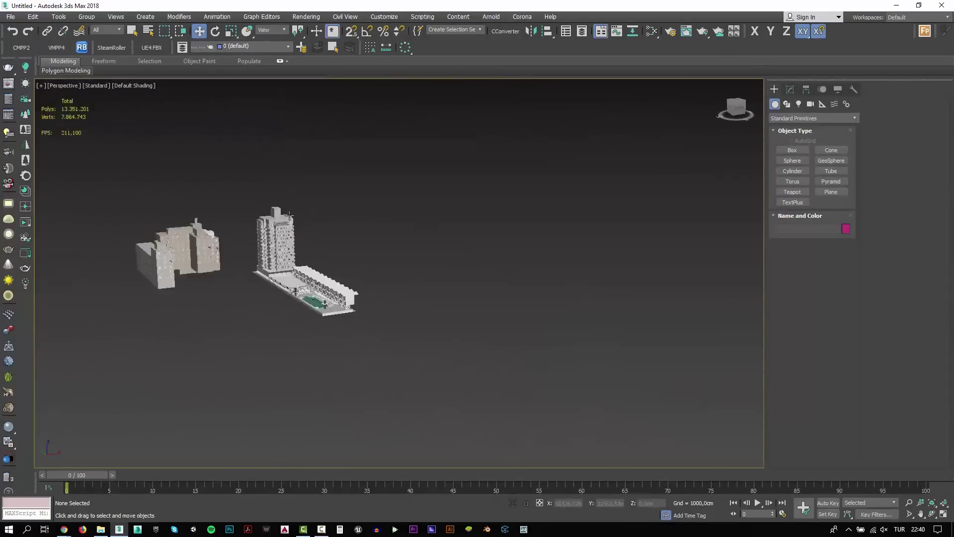
{"action": "scroll", "coordinate": [277, 226], "scroll_direction": "up", "scroll_amount": 8}
{"action": "scroll", "coordinate": [302, 231], "scroll_direction": "down", "scroll_amount": 6}
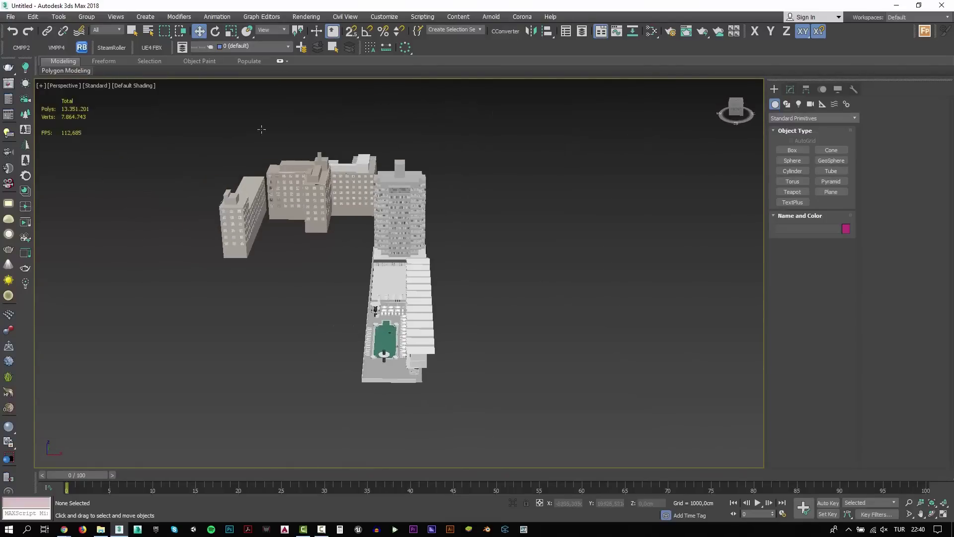
Relink the missing texture maps using the project folder as the search path
{"action": "left_click", "coordinate": [82, 47]}
{"action": "left_click", "coordinate": [369, 299]}
{"action": "key", "text": "Return"}
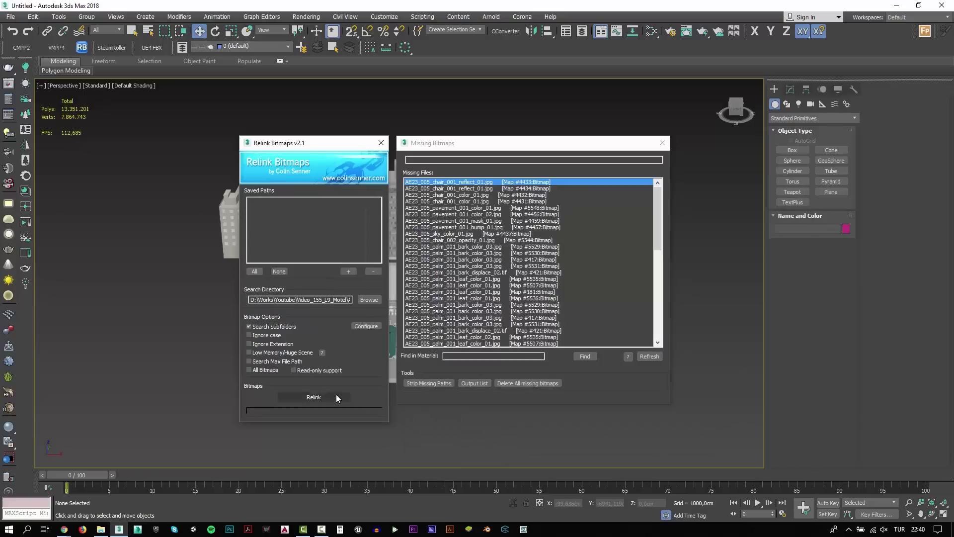
{"action": "left_click", "coordinate": [337, 396]}
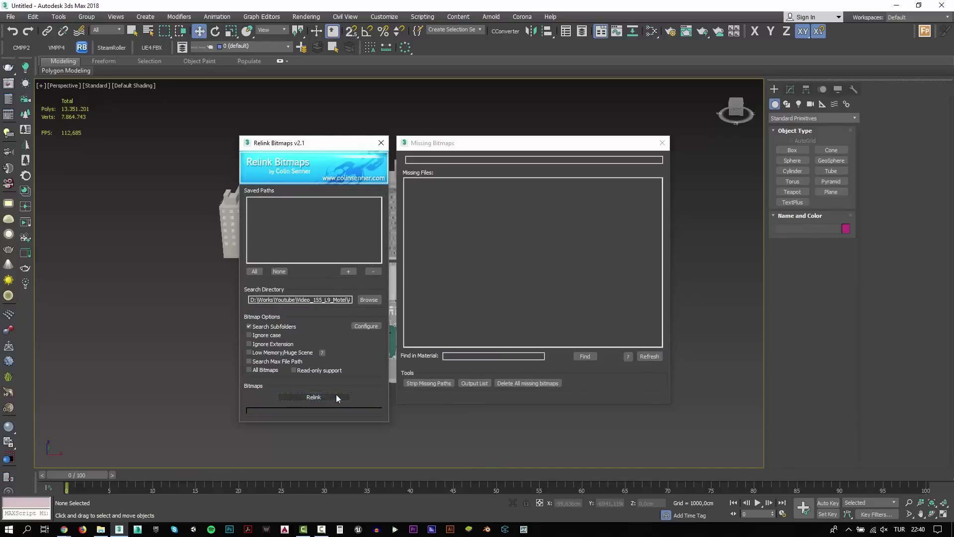
{"action": "left_click", "coordinate": [381, 144]}
{"action": "scroll", "coordinate": [346, 345], "scroll_direction": "up", "scroll_amount": 8}
{"action": "scroll", "coordinate": [686, 364], "scroll_direction": "down", "scroll_amount": 6}
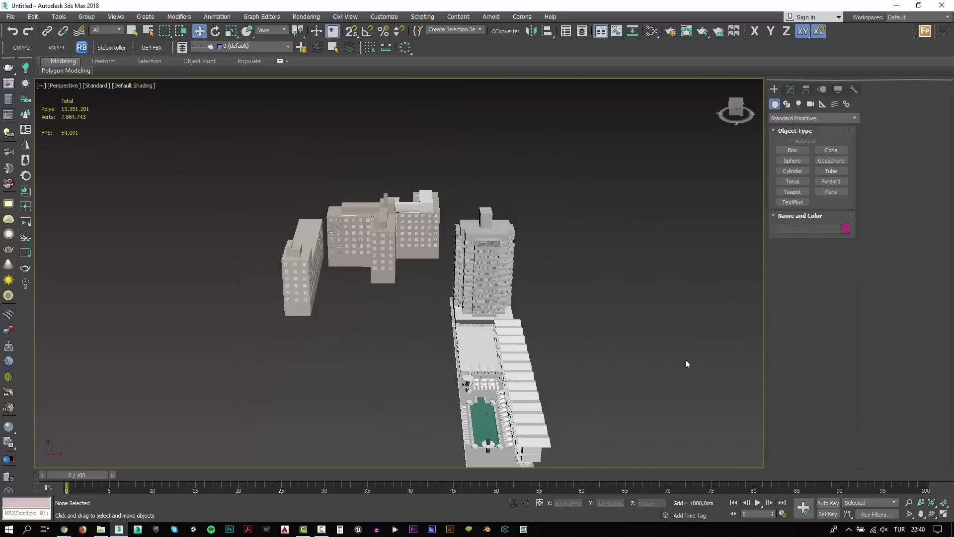
Run the window script to darken the building windows
{"action": "left_click", "coordinate": [422, 17]}
{"action": "left_click", "coordinate": [433, 45]}
{"action": "double_click", "coordinate": [149, 130]}
Save the scene as AE23_005_lumion.max
{"action": "left_click", "coordinate": [10, 17]}
{"action": "left_click", "coordinate": [35, 86]}
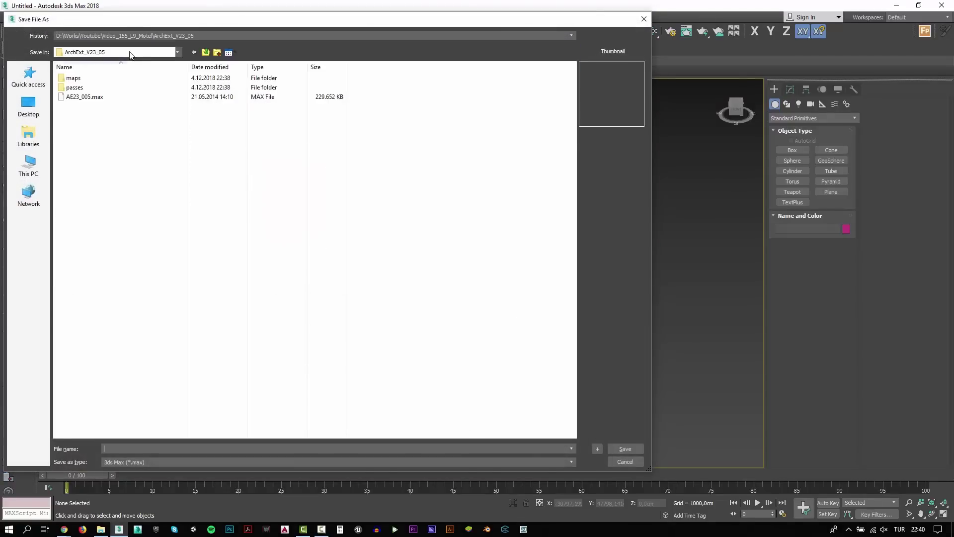
{"action": "type", "text": "_lumion"}
{"action": "key", "text": "Return"}
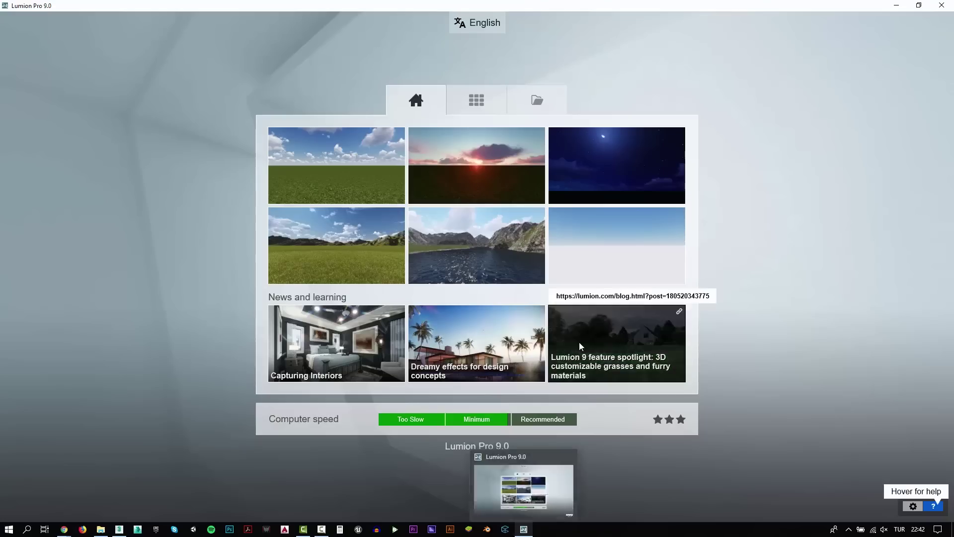
Start a plain-landscape project and import AE23_005_lumion.max from the ArchExt_V23_05 folder
{"action": "left_click", "coordinate": [341, 182]}
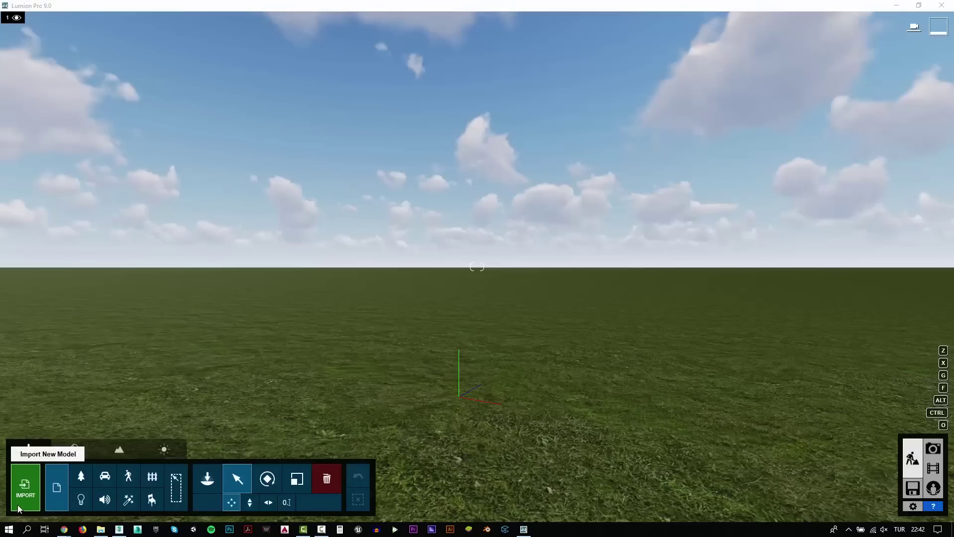
{"action": "left_click", "coordinate": [20, 509]}
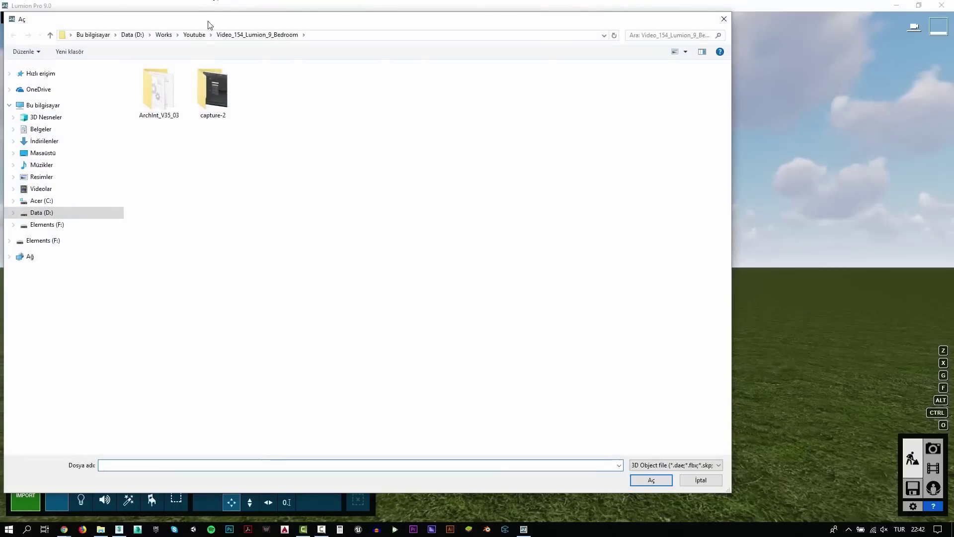
{"action": "left_click", "coordinate": [193, 35]}
{"action": "double_click", "coordinate": [184, 88]}
{"action": "left_click", "coordinate": [651, 480]}
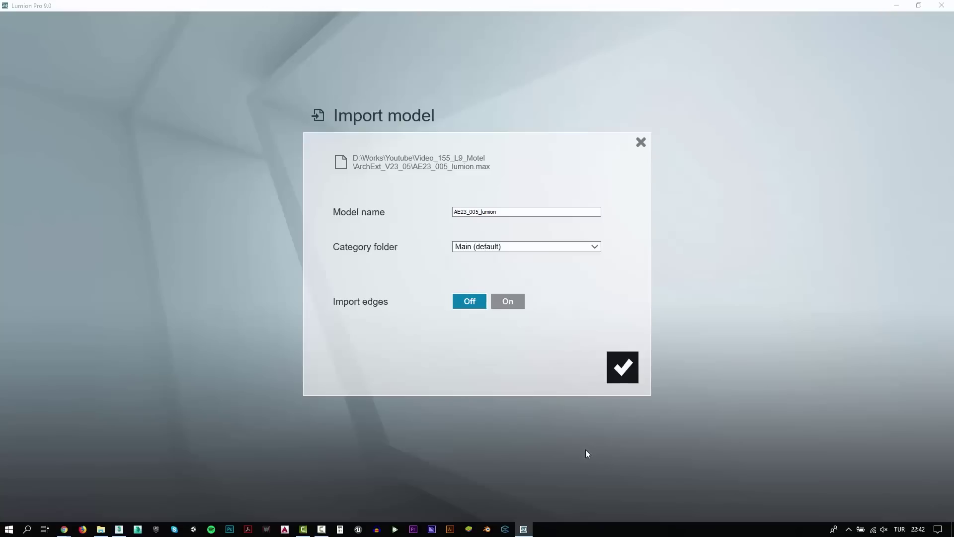
{"action": "left_click", "coordinate": [623, 367]}
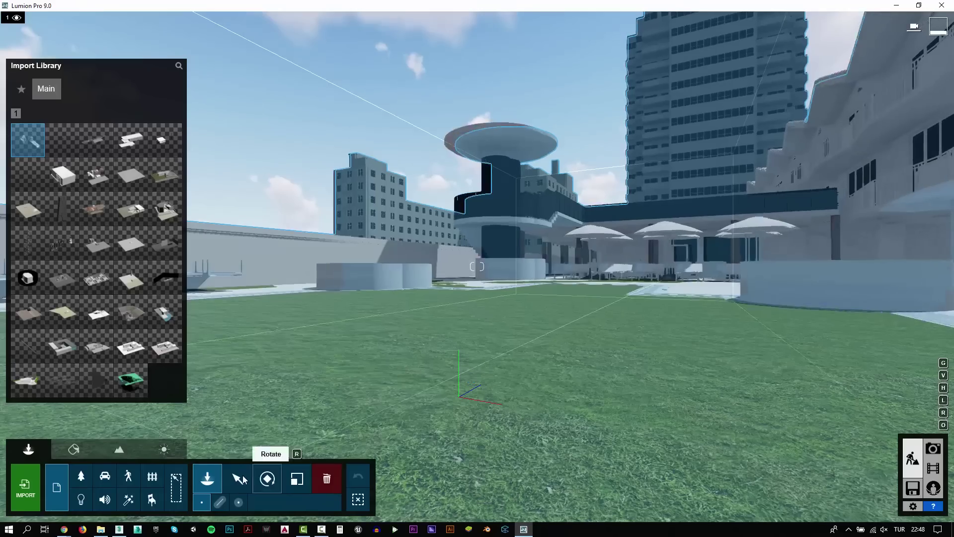
Adjust the motel model's height and frame the view over the pool
{"action": "left_click", "coordinate": [237, 478]}
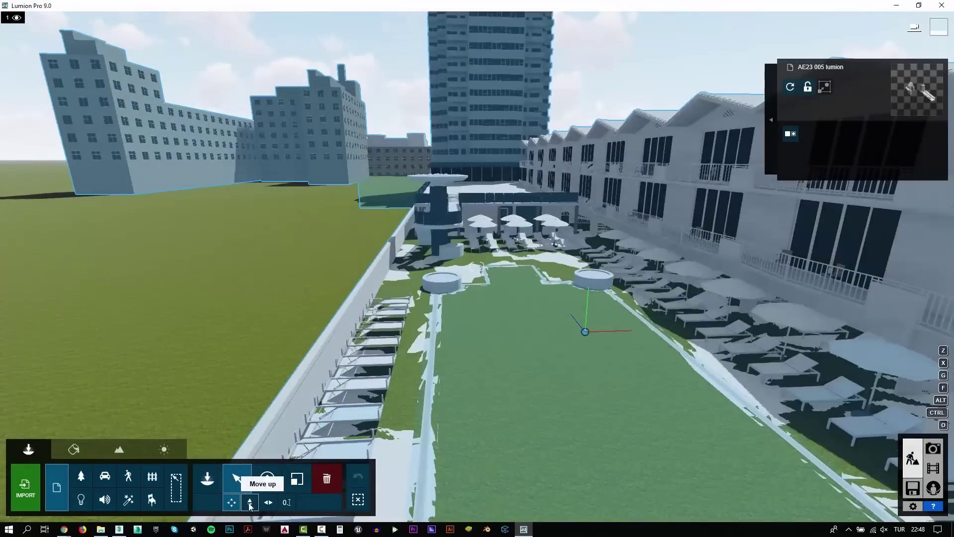
{"action": "left_click", "coordinate": [249, 502]}
{"action": "scroll", "coordinate": [477, 266], "scroll_direction": "down", "scroll_amount": 3}
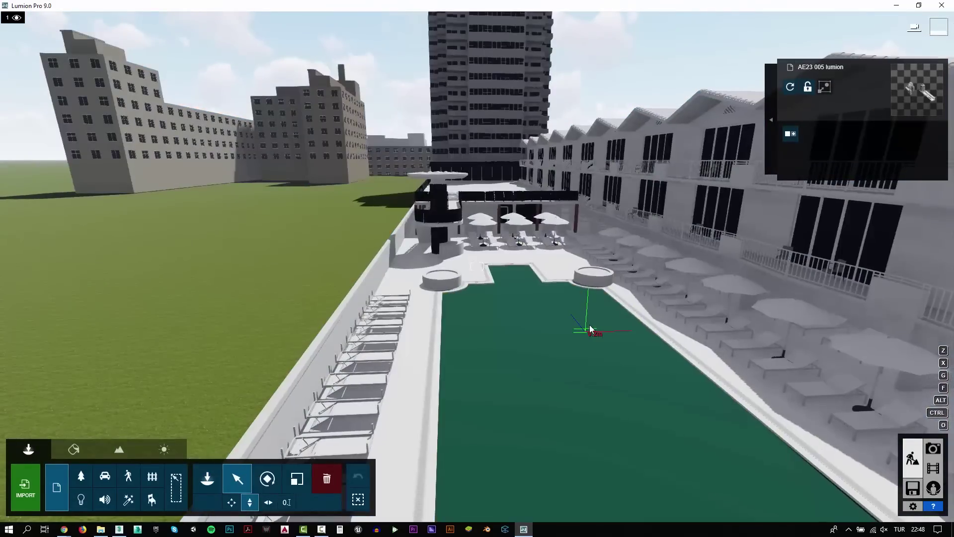
{"action": "scroll", "coordinate": [477, 266], "scroll_direction": "down", "scroll_amount": 3}
{"action": "scroll", "coordinate": [477, 266], "scroll_direction": "up", "scroll_amount": 5}
{"action": "right_click_drag", "start_coordinate": [476, 267], "coordinate": [476, 217]}
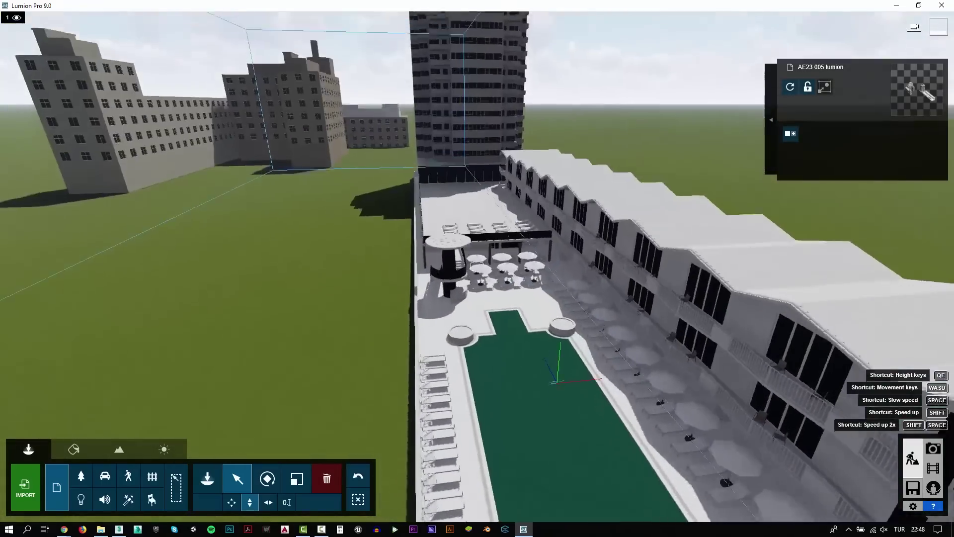
{"action": "scroll", "coordinate": [477, 267], "scroll_direction": "down", "scroll_amount": 3}
{"action": "right_click_drag", "start_coordinate": [477, 267], "coordinate": [476, 316]}
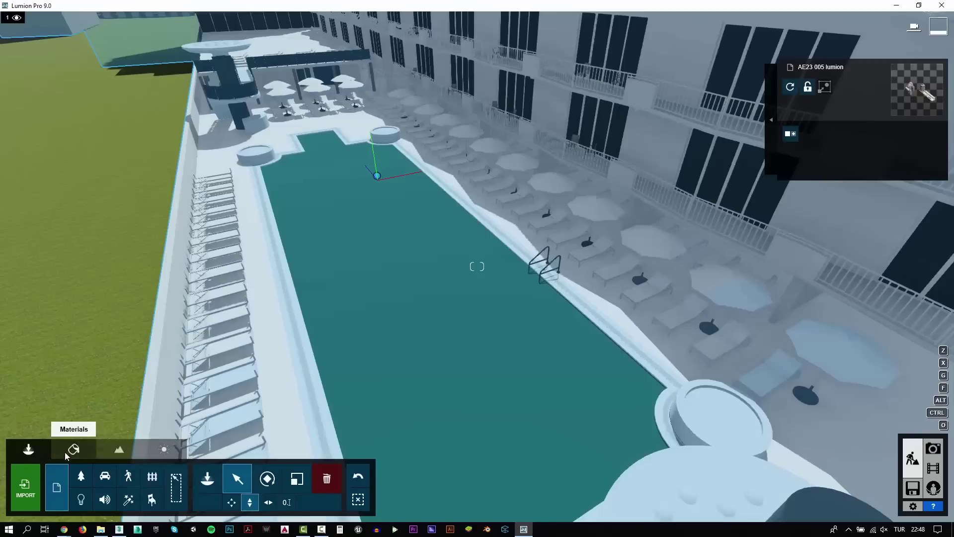
Give the pool surface the Water material in the Material Editor
{"action": "left_click", "coordinate": [74, 449]}
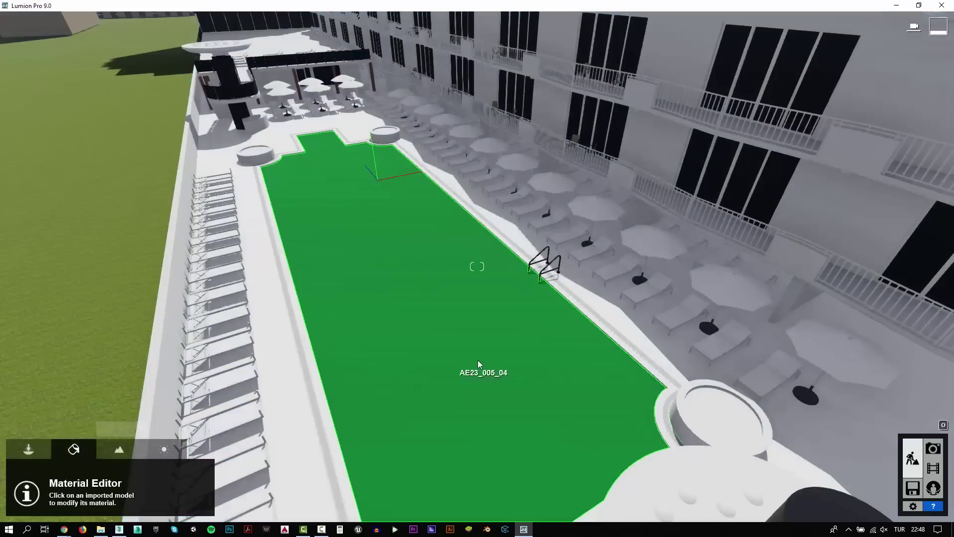
{"action": "left_click", "coordinate": [479, 362]}
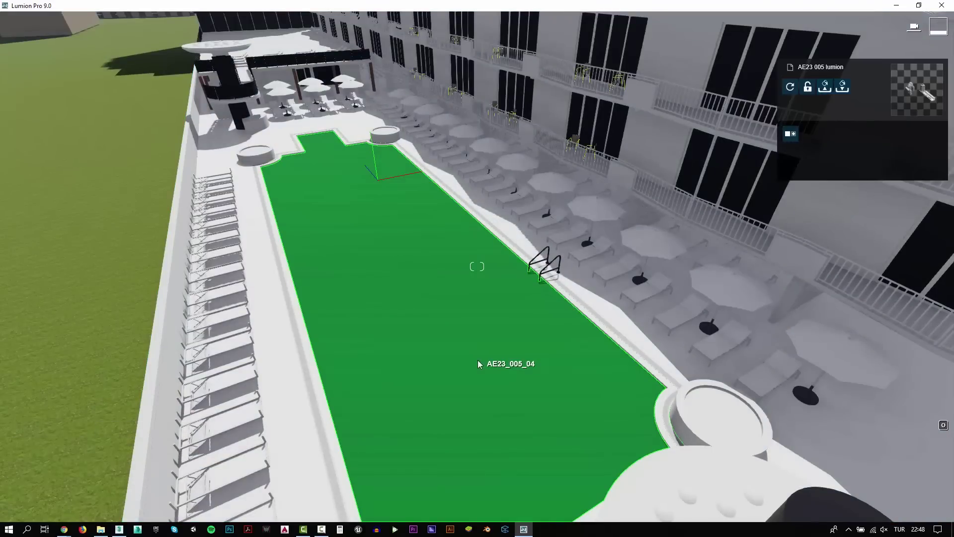
{"action": "left_click", "coordinate": [94, 315]}
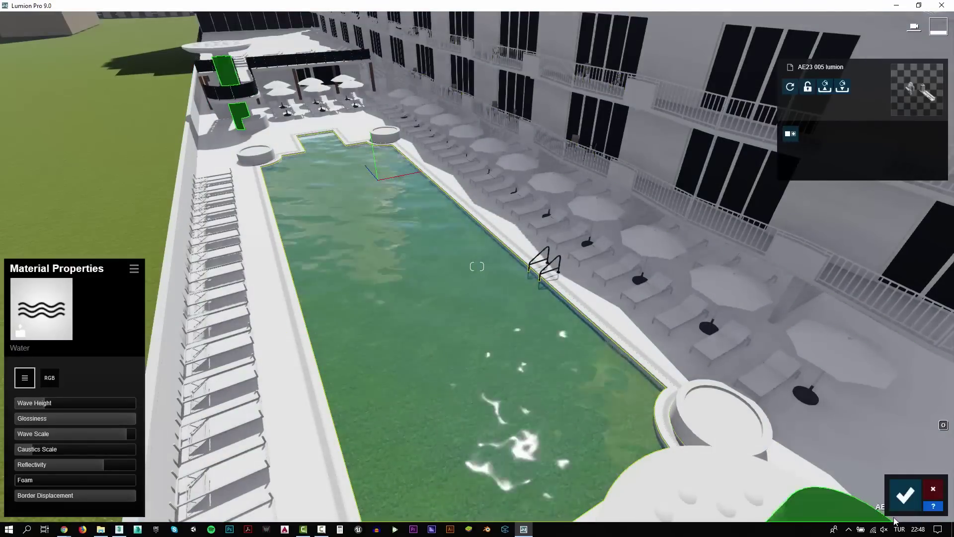
{"action": "left_click", "coordinate": [30, 450]}
Lower the terrain across the pool's near and far ends until no grass pokes through
{"action": "left_click", "coordinate": [110, 450]}
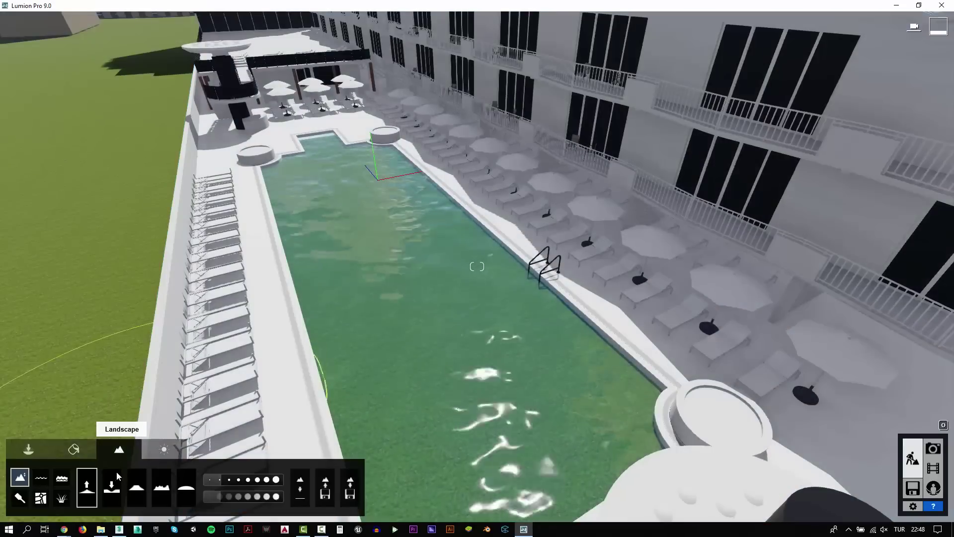
{"action": "mouse_move", "coordinate": [451, 339]}
{"action": "left_mouse_down"}
{"action": "mouse_move", "coordinate": [458, 382]}
{"action": "mouse_move", "coordinate": [410, 428]}
{"action": "mouse_move", "coordinate": [329, 359]}
{"action": "mouse_move", "coordinate": [537, 359]}
{"action": "mouse_move", "coordinate": [369, 360]}
{"action": "mouse_move", "coordinate": [475, 306]}
{"action": "mouse_move", "coordinate": [414, 208]}
{"action": "mouse_move", "coordinate": [330, 279]}
{"action": "mouse_move", "coordinate": [299, 264]}
{"action": "left_mouse_up"}
{"action": "right_click_drag", "start_coordinate": [299, 264], "coordinate": [547, 264]}
{"action": "right_click_drag", "start_coordinate": [477, 267], "coordinate": [377, 296]}
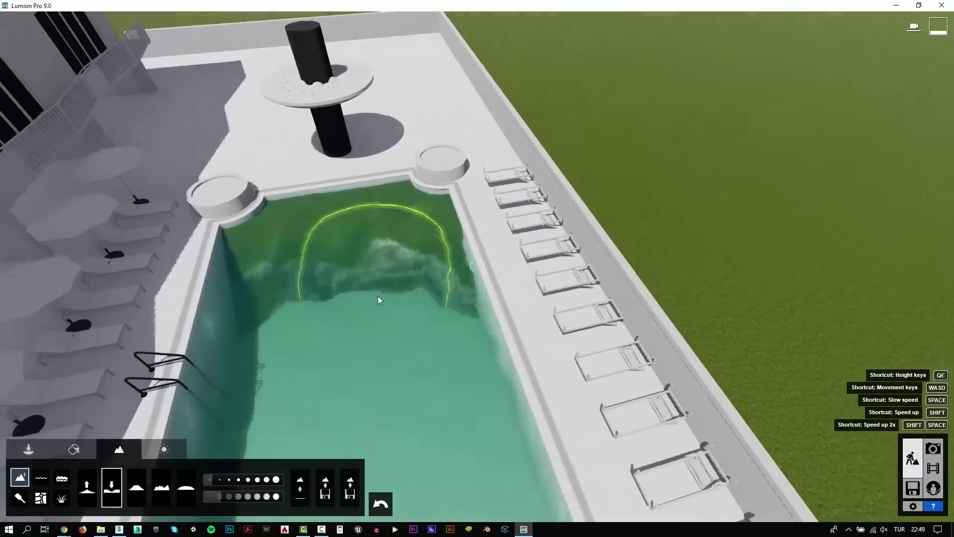
{"action": "mouse_move", "coordinate": [378, 296]}
{"action": "left_mouse_down"}
{"action": "mouse_move", "coordinate": [429, 296]}
{"action": "mouse_move", "coordinate": [405, 252]}
{"action": "mouse_move", "coordinate": [289, 276]}
{"action": "left_mouse_up"}
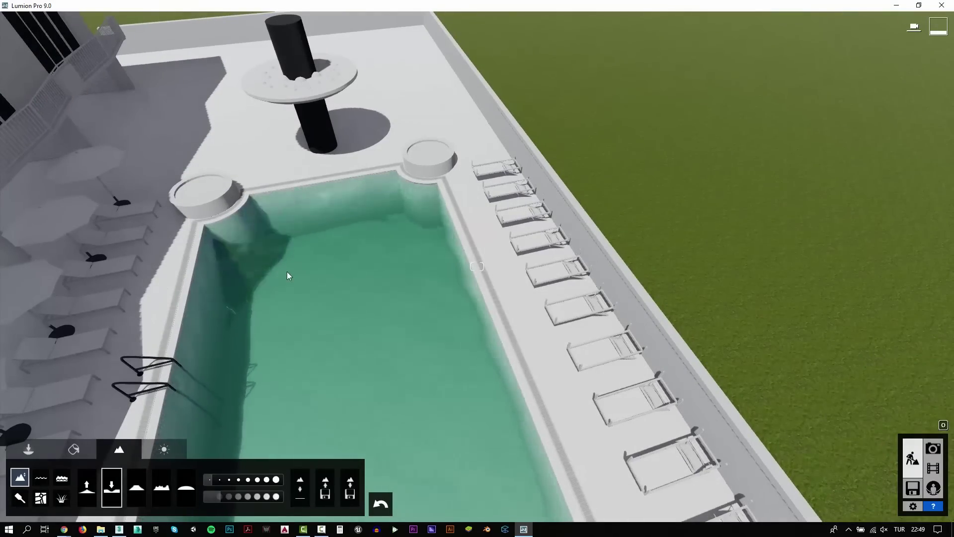
{"action": "right_click_drag", "start_coordinate": [347, 277], "coordinate": [400, 279]}
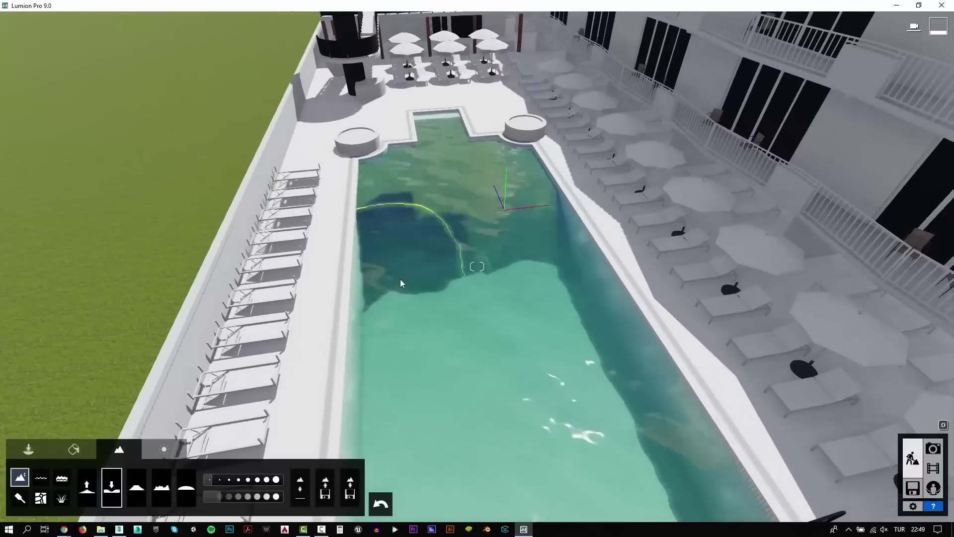
{"action": "mouse_move", "coordinate": [541, 275]}
{"action": "left_mouse_down"}
{"action": "mouse_move", "coordinate": [515, 214]}
{"action": "mouse_move", "coordinate": [461, 192]}
{"action": "mouse_move", "coordinate": [370, 208]}
{"action": "left_mouse_up"}
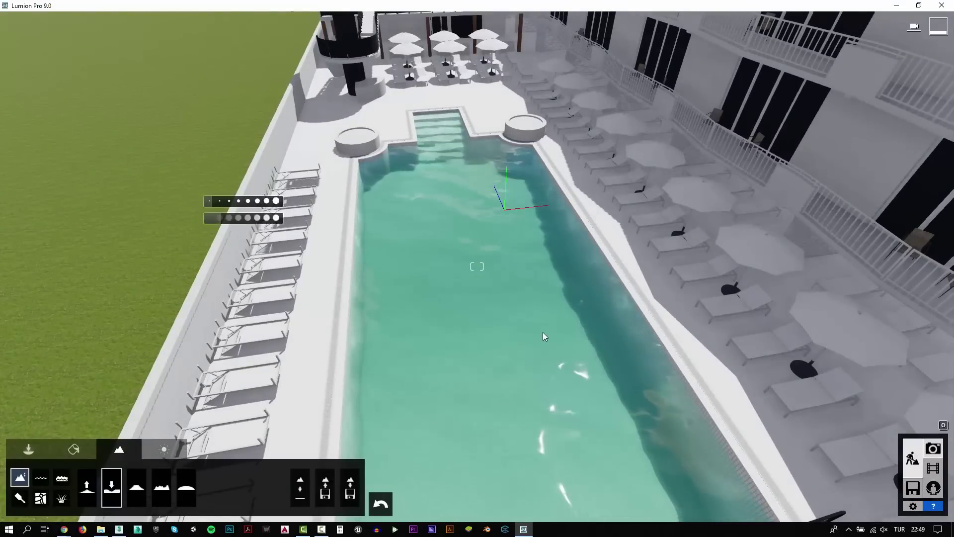
{"action": "key", "text": "F10"}
Frame a low pool-level view beside the round planter and store it in photo slot 1
{"action": "right_click_drag", "start_coordinate": [543, 332], "coordinate": [497, 328]}
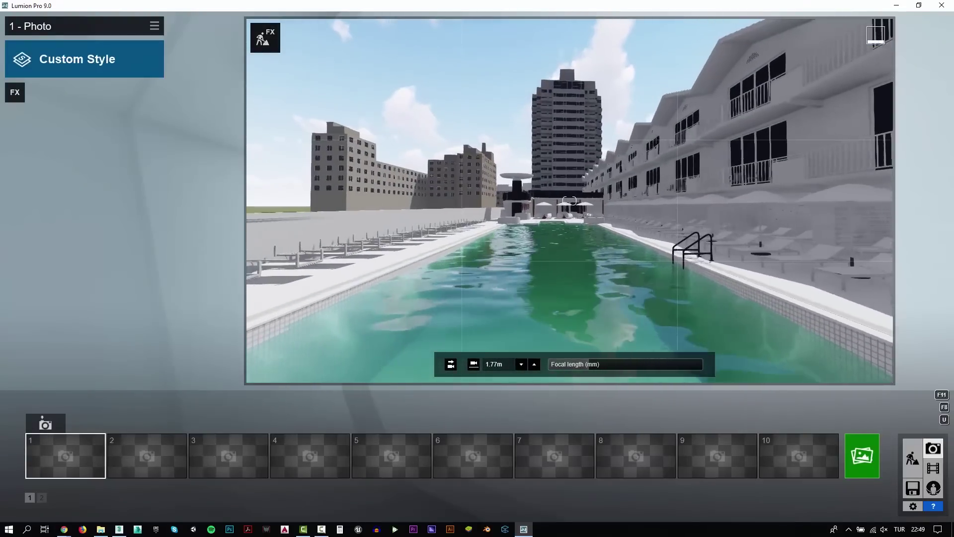
{"action": "key", "text": "s"}
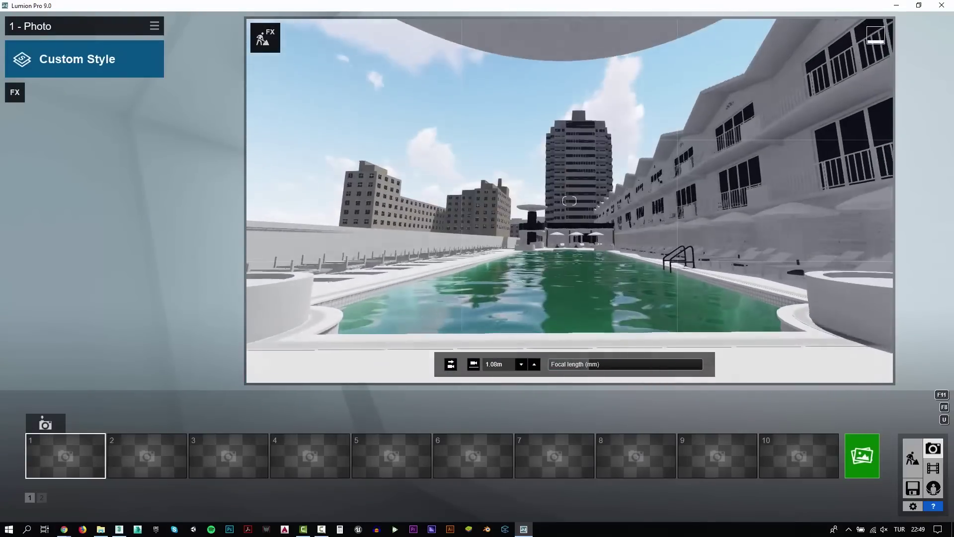
{"action": "key", "text": "w"}
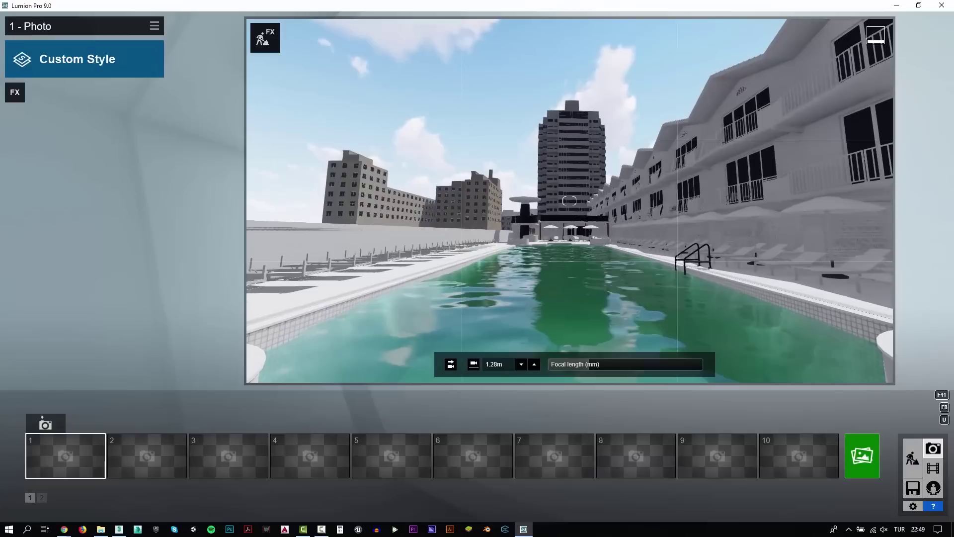
{"action": "left_click", "coordinate": [45, 423]}
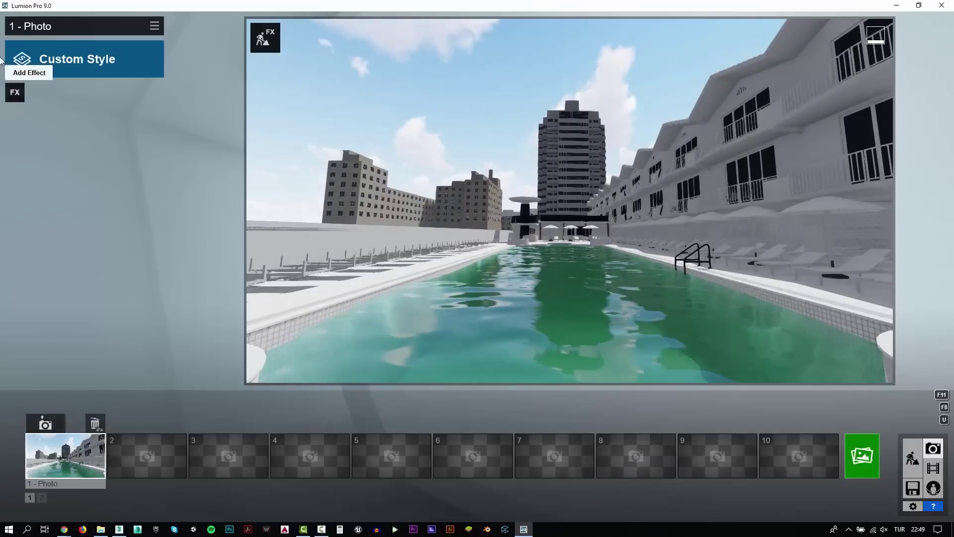
Add the 2-Point Perspective effect and update the stored view in slot 1
{"action": "left_click", "coordinate": [15, 92]}
{"action": "left_click", "coordinate": [292, 90]}
{"action": "left_click", "coordinate": [660, 174]}
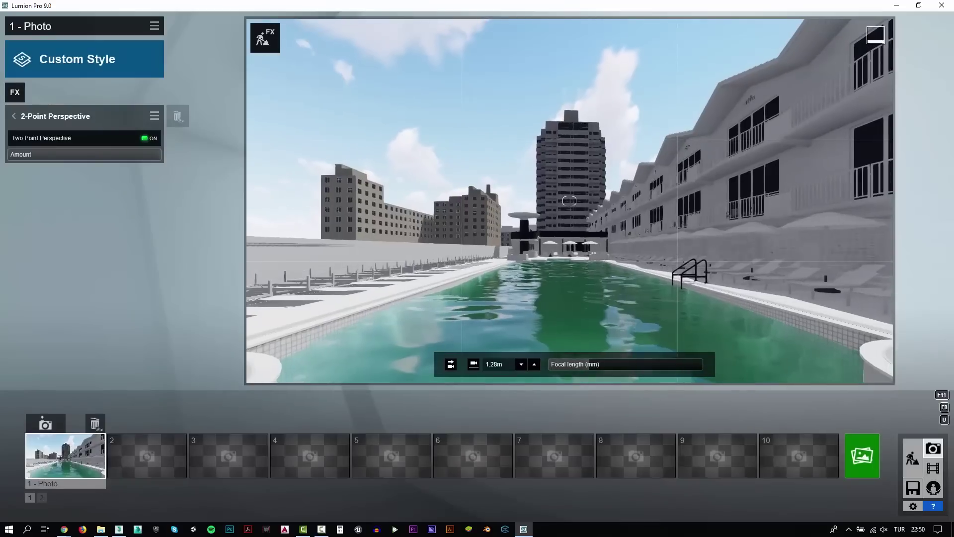
{"action": "left_click", "coordinate": [45, 424]}
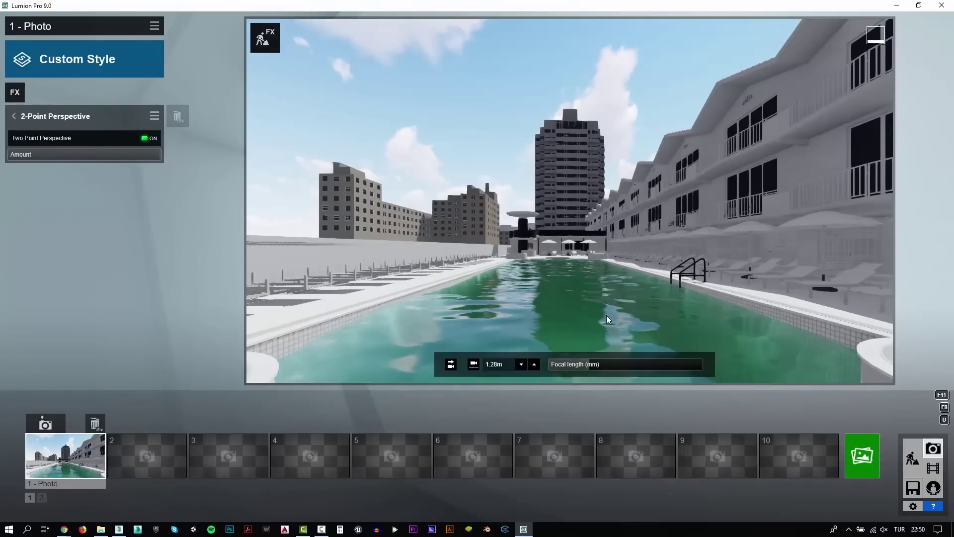
Keep the Custom Style and add Real Skies with heading rotated to -70.1
{"action": "left_click", "coordinate": [126, 73]}
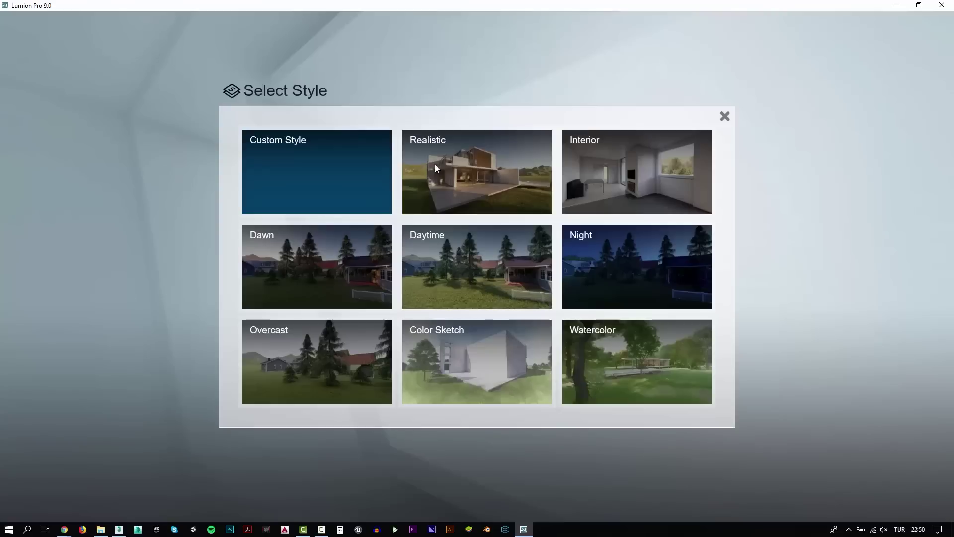
{"action": "left_click", "coordinate": [434, 167]}
{"action": "left_click", "coordinate": [15, 92]}
{"action": "left_click", "coordinate": [369, 90]}
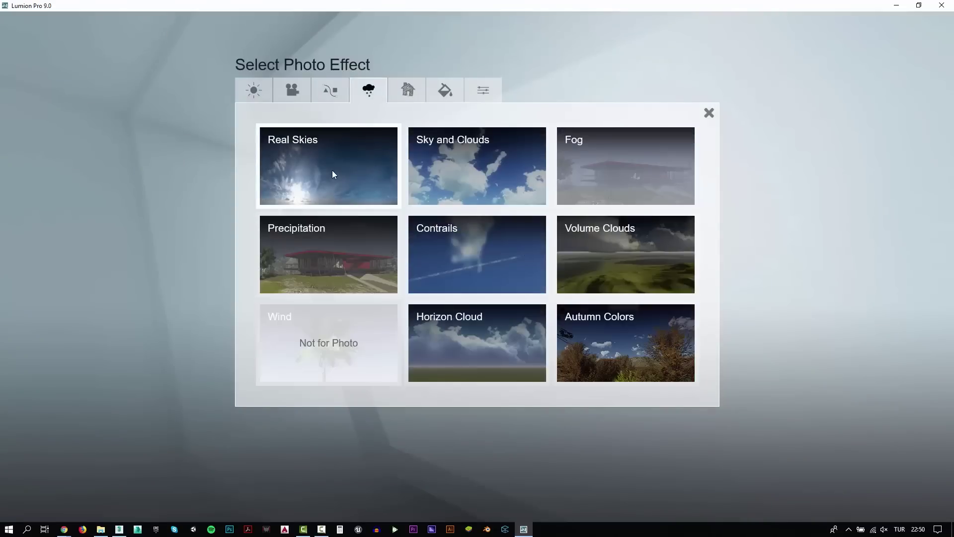
{"action": "left_click", "coordinate": [332, 170]}
{"action": "left_click_drag", "start_coordinate": [82, 175], "coordinate": [55, 176]}
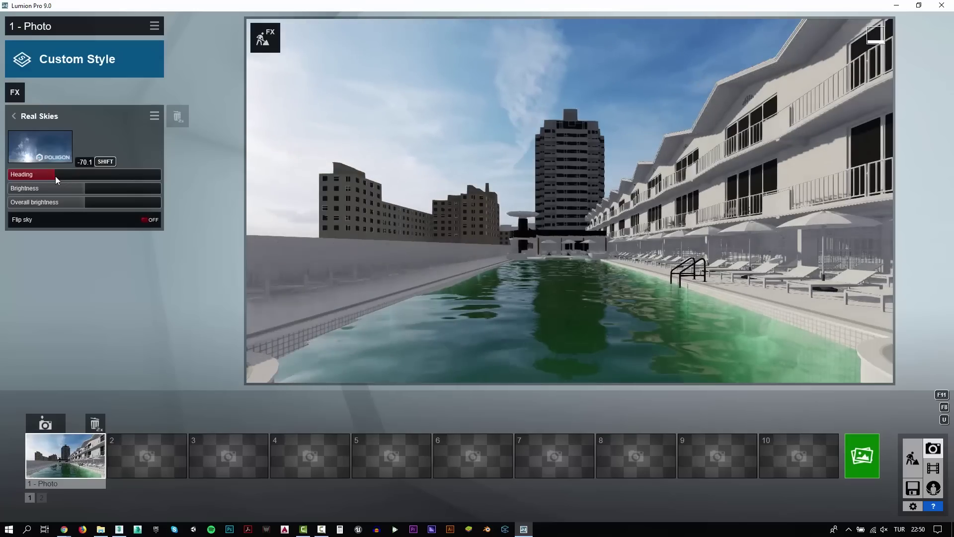
Back in Build mode, give the motel windows a Glass material
{"action": "left_click", "coordinate": [911, 462]}
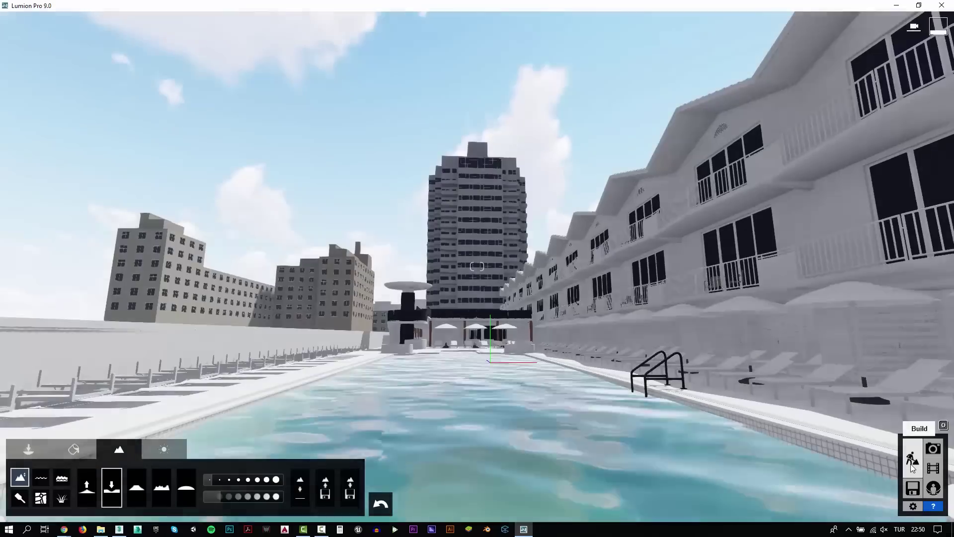
{"action": "right_click_drag", "start_coordinate": [911, 464], "coordinate": [78, 437]}
{"action": "left_click", "coordinate": [73, 449]}
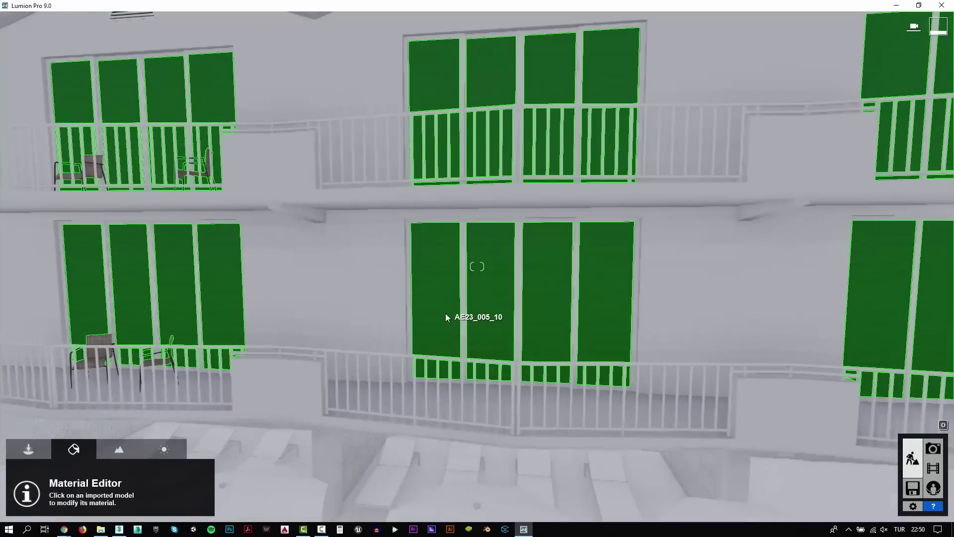
{"action": "left_click", "coordinate": [445, 286]}
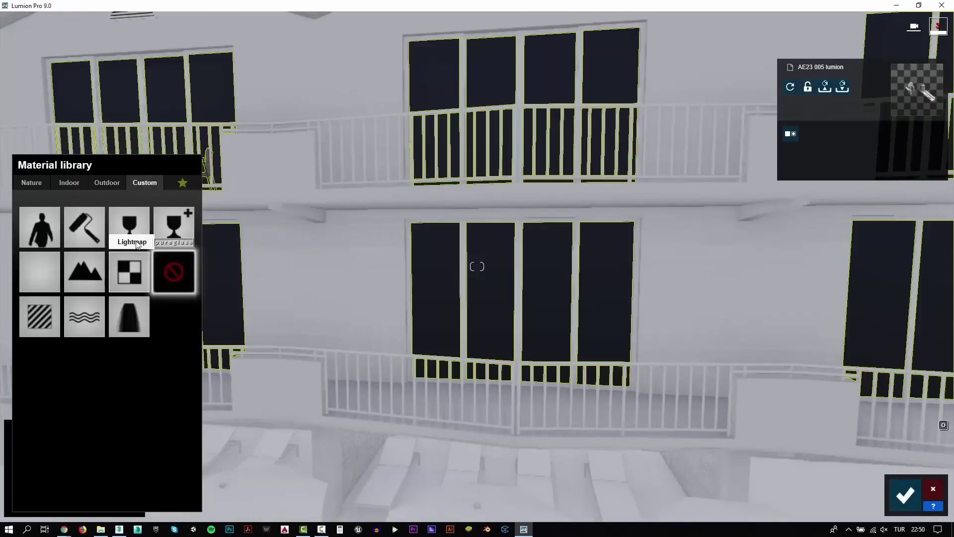
{"action": "left_click", "coordinate": [140, 221]}
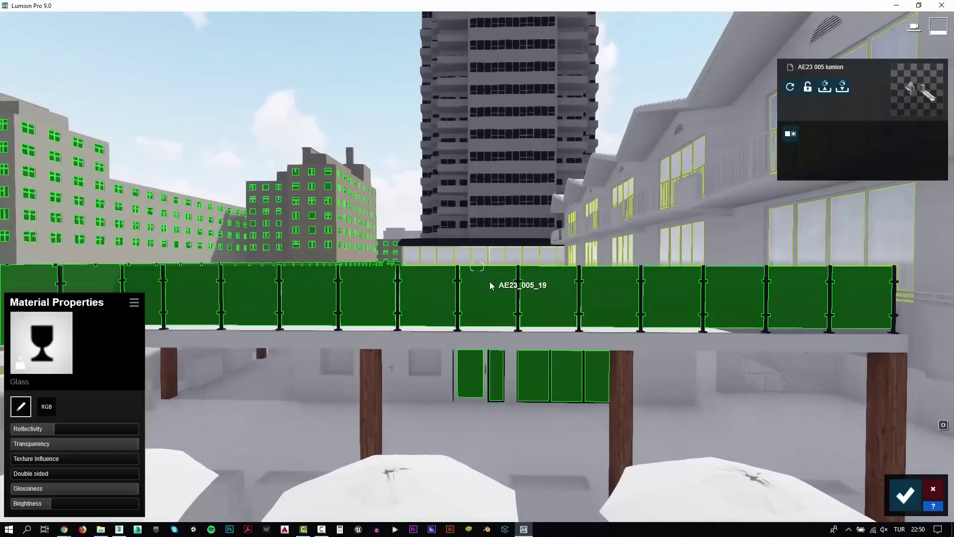
Apply Outdoor Glass Panels Volume 002 to the balcony glass railing
{"action": "left_click", "coordinate": [490, 282]}
{"action": "left_click", "coordinate": [106, 182]}
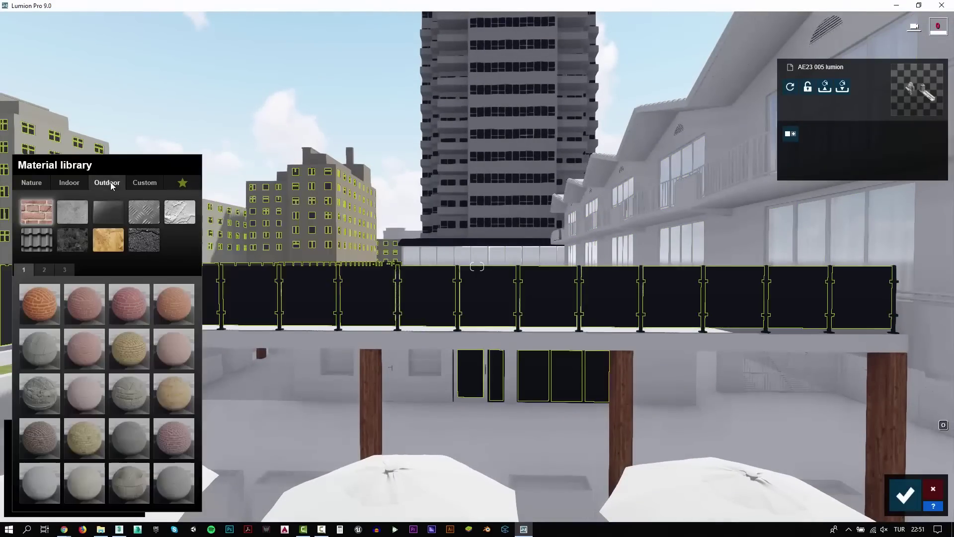
{"action": "left_click", "coordinate": [108, 212]}
{"action": "left_click", "coordinate": [94, 357]}
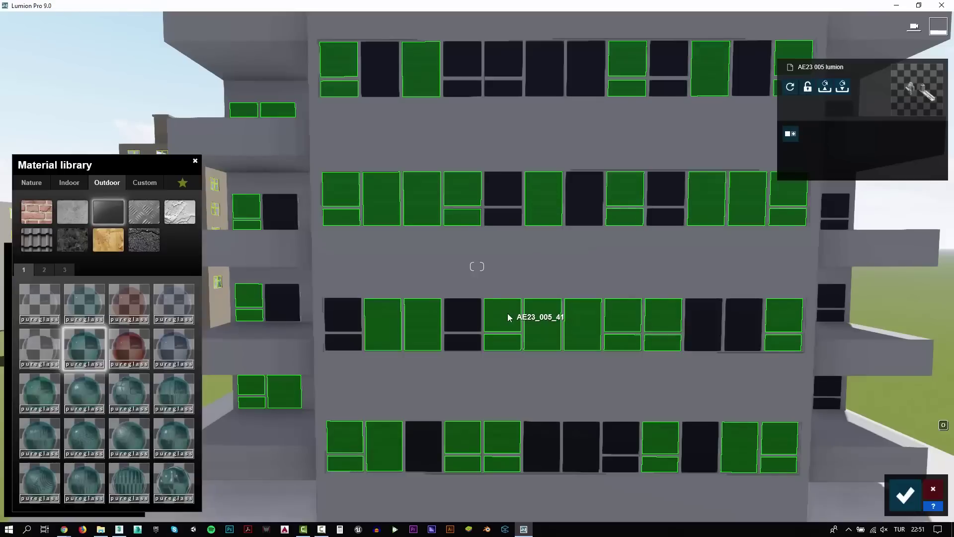
Give the tower's dark window panes Glass Panels Volume 004, then fly along the pool
{"action": "left_click", "coordinate": [508, 318]}
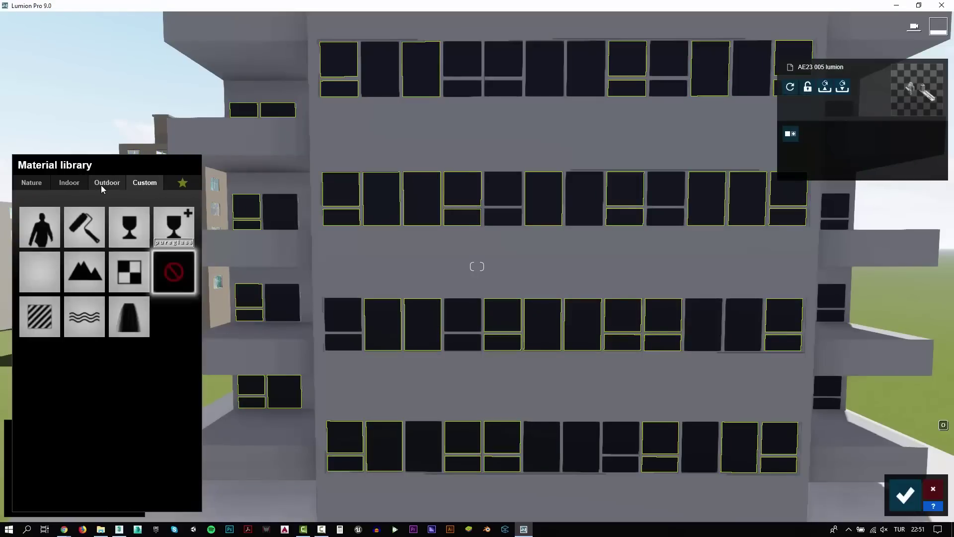
{"action": "left_click", "coordinate": [101, 184]}
{"action": "left_click", "coordinate": [177, 351]}
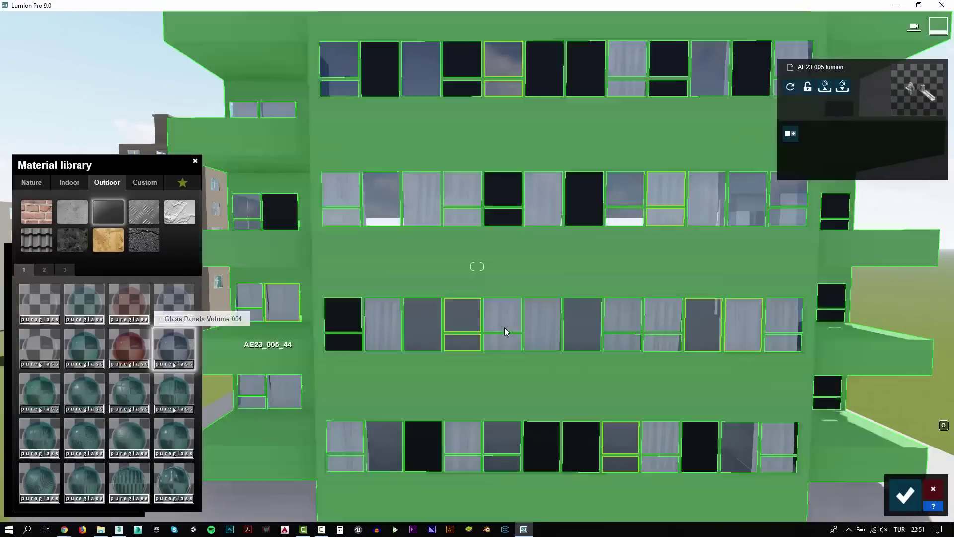
{"action": "left_click", "coordinate": [505, 328]}
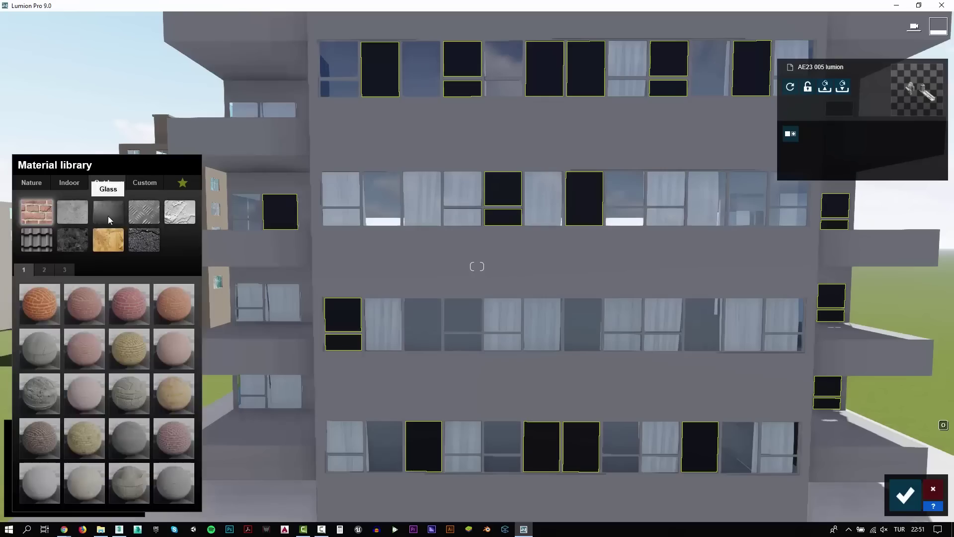
{"action": "right_click_drag", "start_coordinate": [383, 320], "coordinate": [383, 278]}
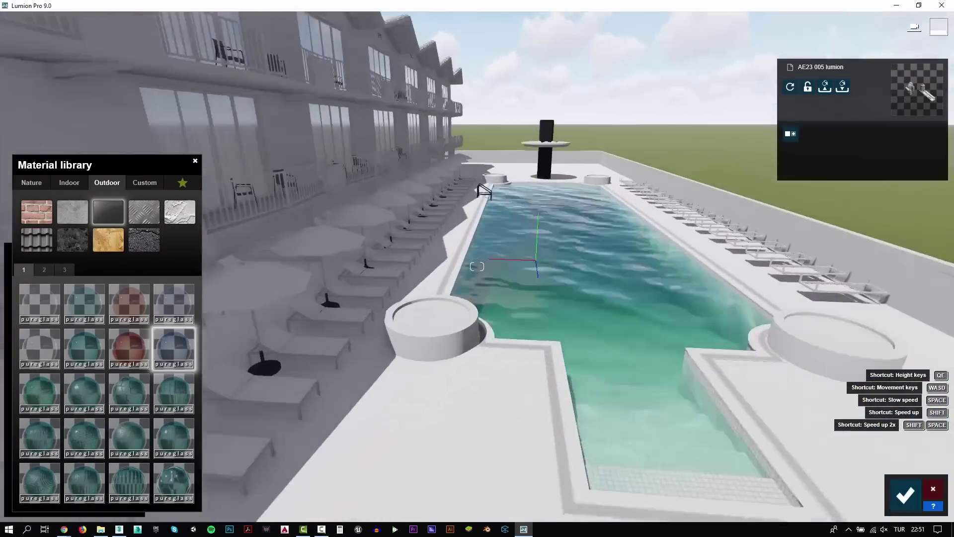
{"action": "right_click_drag", "start_coordinate": [477, 266], "coordinate": [569, 297]}
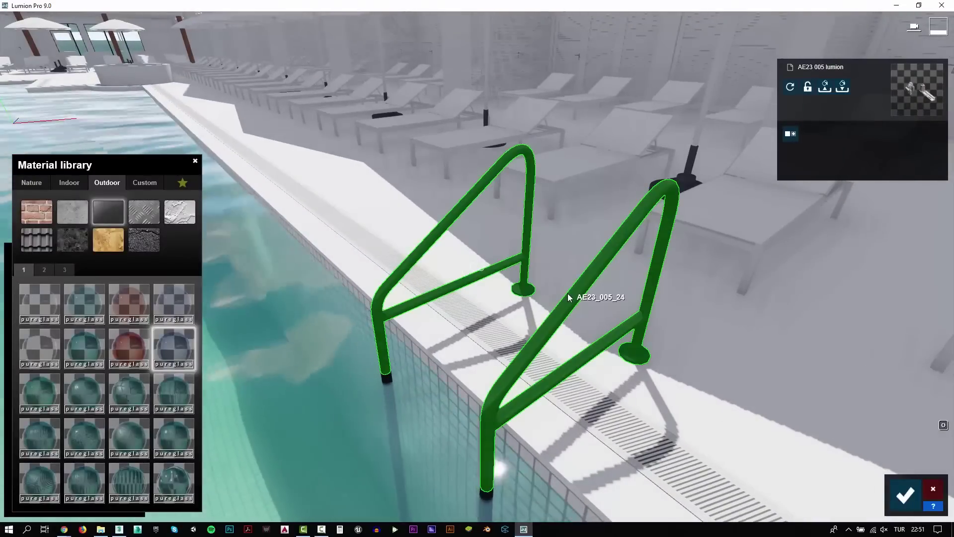
Give the pool ladder the Indoor > Metal > Chrome material and confirm
{"action": "left_click", "coordinate": [569, 297]}
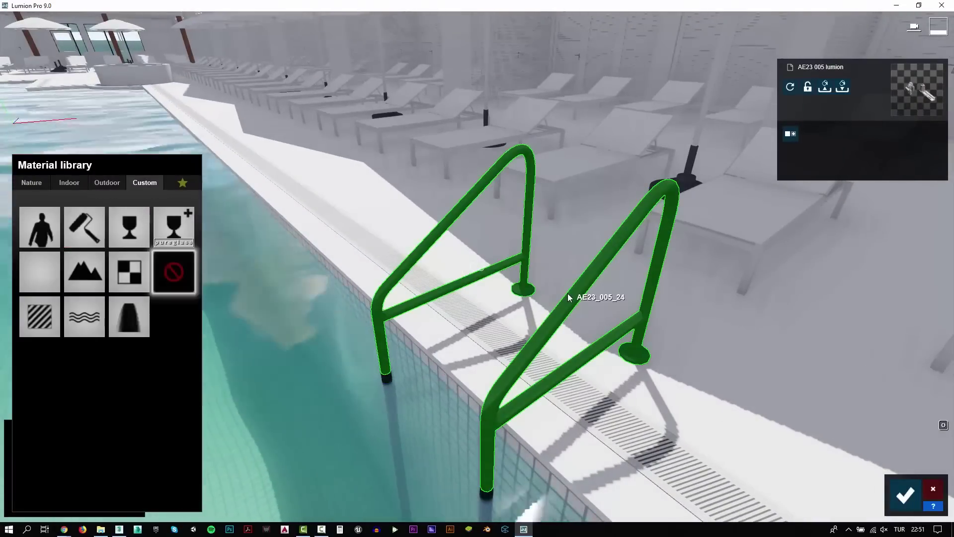
{"action": "left_click", "coordinate": [102, 185]}
{"action": "left_click", "coordinate": [68, 184]}
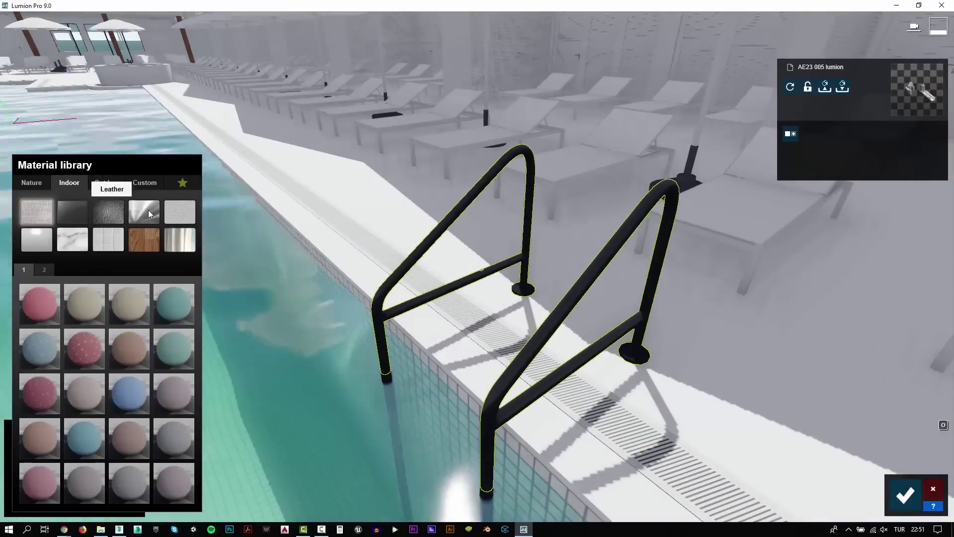
{"action": "left_click", "coordinate": [44, 269]}
{"action": "left_click", "coordinate": [176, 436]}
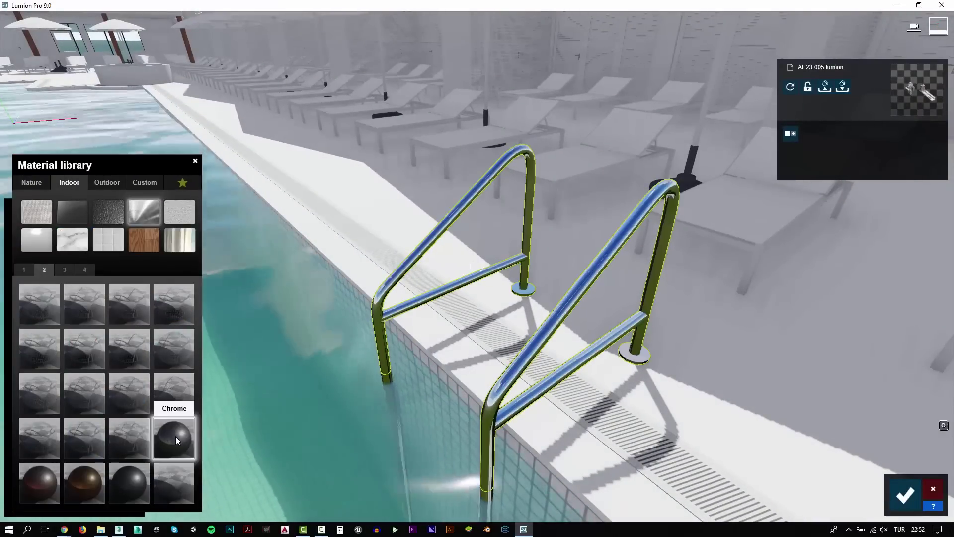
{"action": "left_click", "coordinate": [905, 494]}
Pick the reflection sphere from the utilities tab of the Lights and Utilities library
{"action": "left_click", "coordinate": [27, 451]}
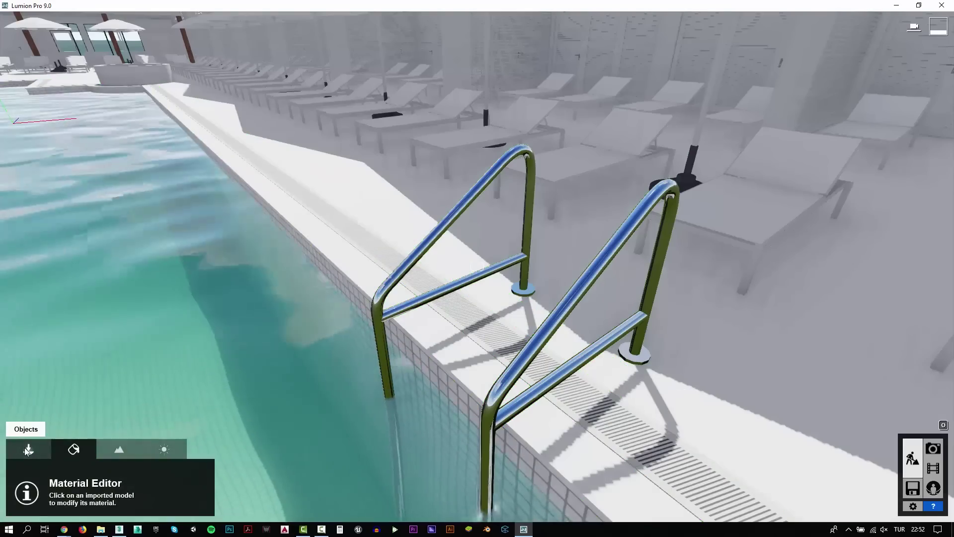
{"action": "left_click", "coordinate": [209, 482]}
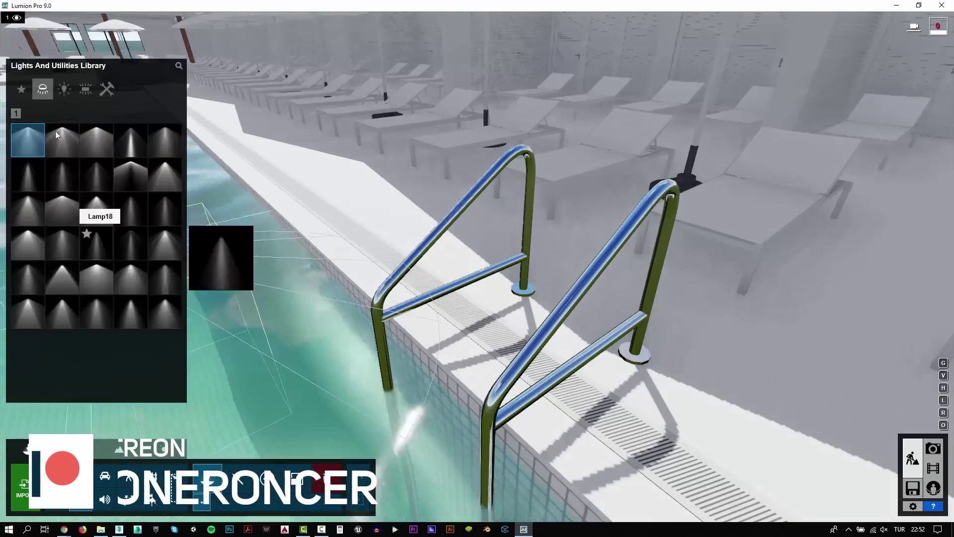
{"action": "left_click", "coordinate": [106, 89]}
{"action": "left_click", "coordinate": [130, 139]}
{"action": "right_click_drag", "start_coordinate": [667, 394], "coordinate": [478, 267]}
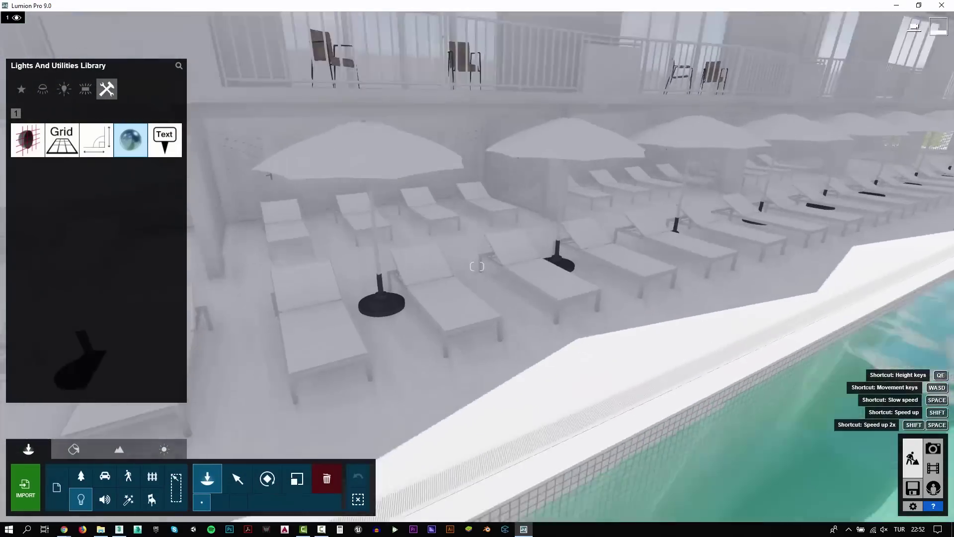
{"action": "right_click_drag", "start_coordinate": [478, 266], "coordinate": [540, 334]}
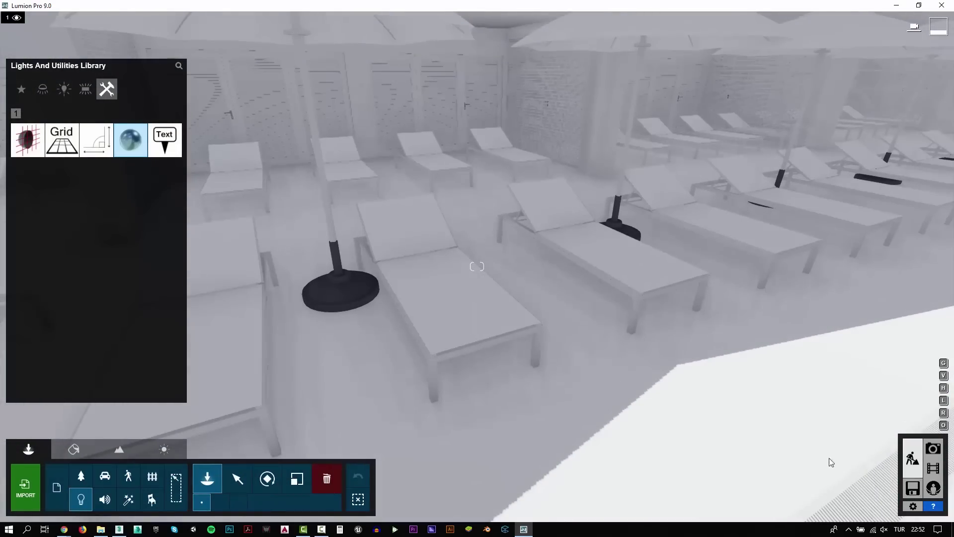
Assign the Outdoor Wood 004 material to the sun lounger frames
{"action": "left_click", "coordinate": [74, 449]}
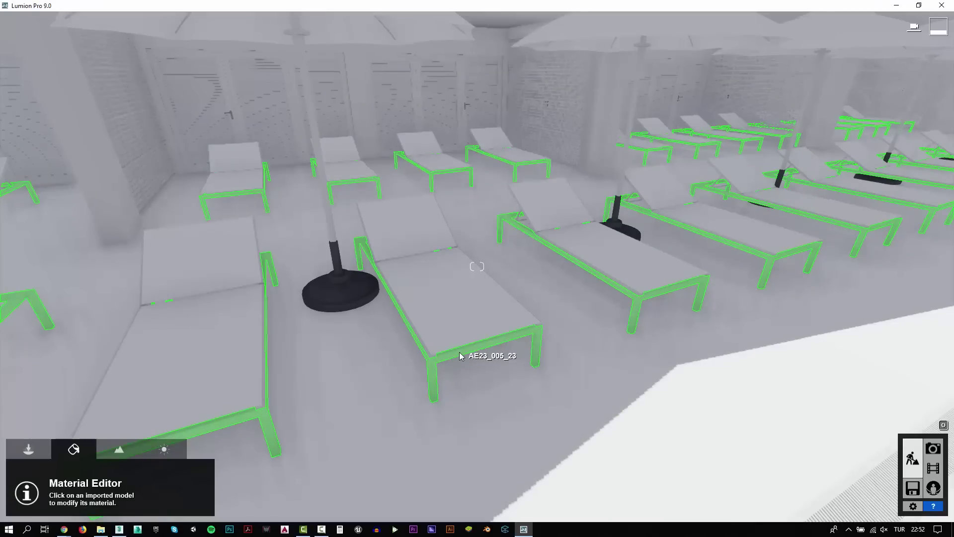
{"action": "left_click", "coordinate": [461, 356]}
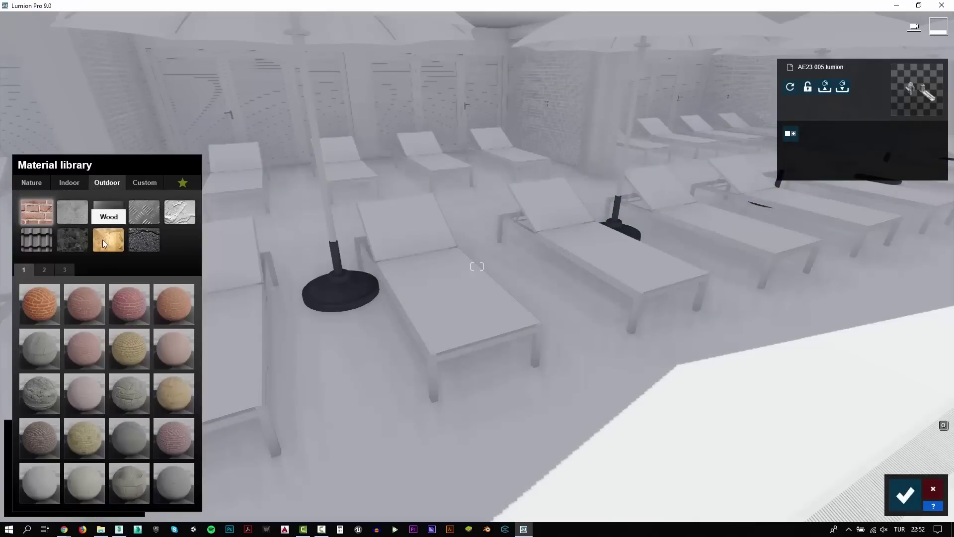
{"action": "left_click", "coordinate": [102, 240]}
{"action": "left_click", "coordinate": [136, 359]}
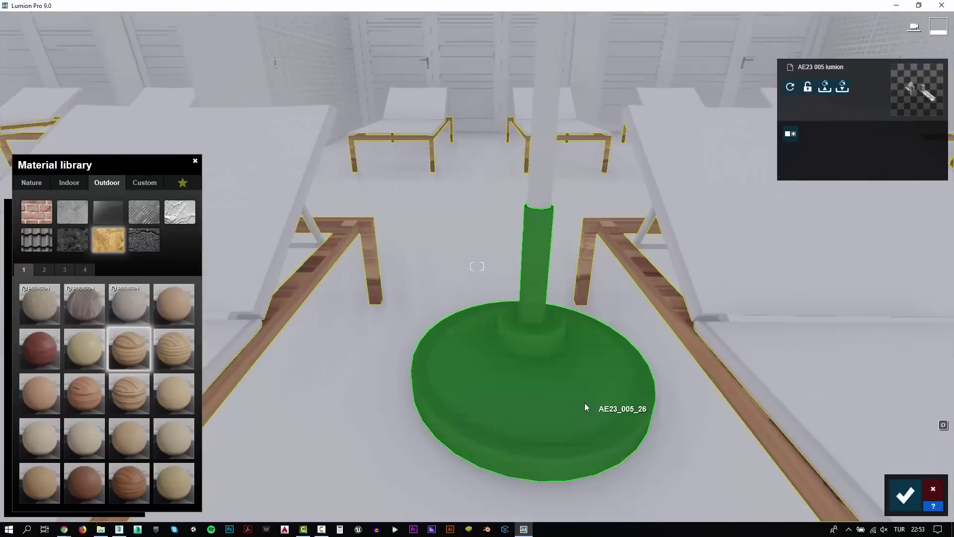
Give the umbrella bases Indoor Plastic Glossy 007, colorized to a pale cream
{"action": "left_click", "coordinate": [584, 403]}
{"action": "left_click", "coordinate": [74, 183]}
{"action": "left_click", "coordinate": [26, 239]}
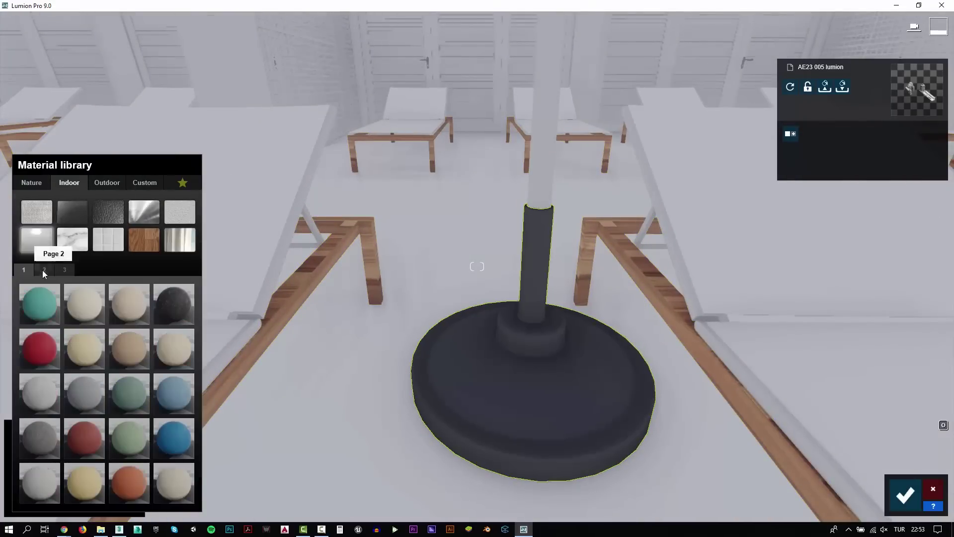
{"action": "left_click", "coordinate": [62, 270]}
{"action": "left_click", "coordinate": [175, 389]}
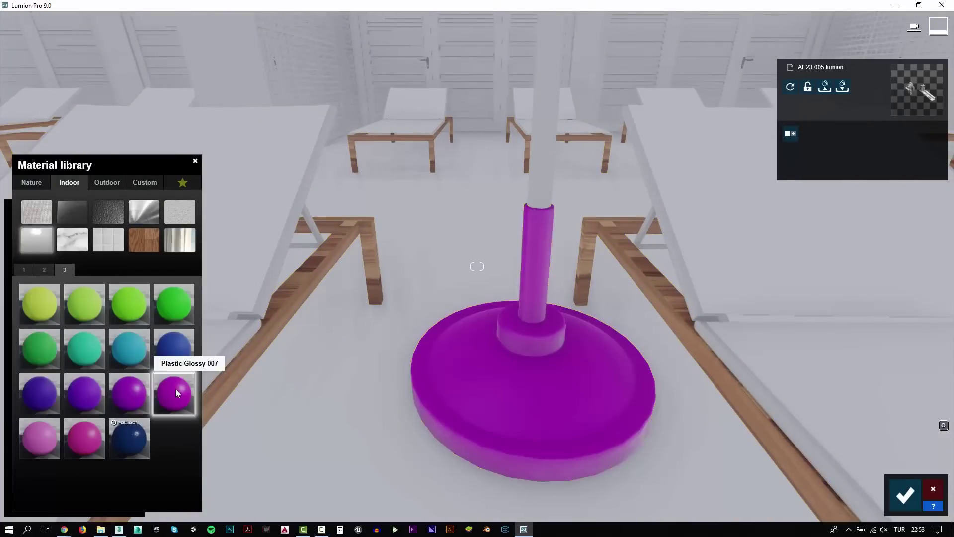
{"action": "left_click", "coordinate": [92, 297]}
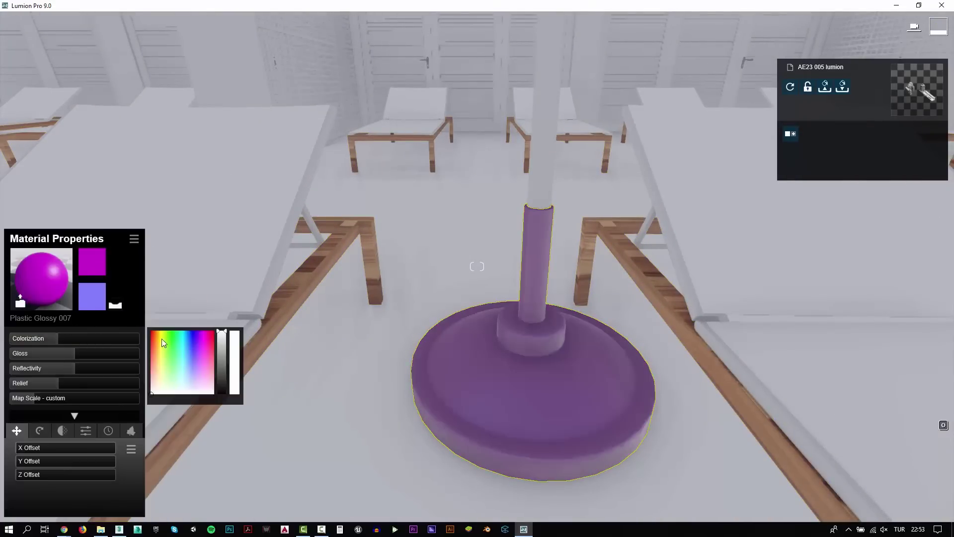
{"action": "left_click", "coordinate": [158, 368]}
{"action": "left_click", "coordinate": [122, 338]}
{"action": "left_click", "coordinate": [157, 379]}
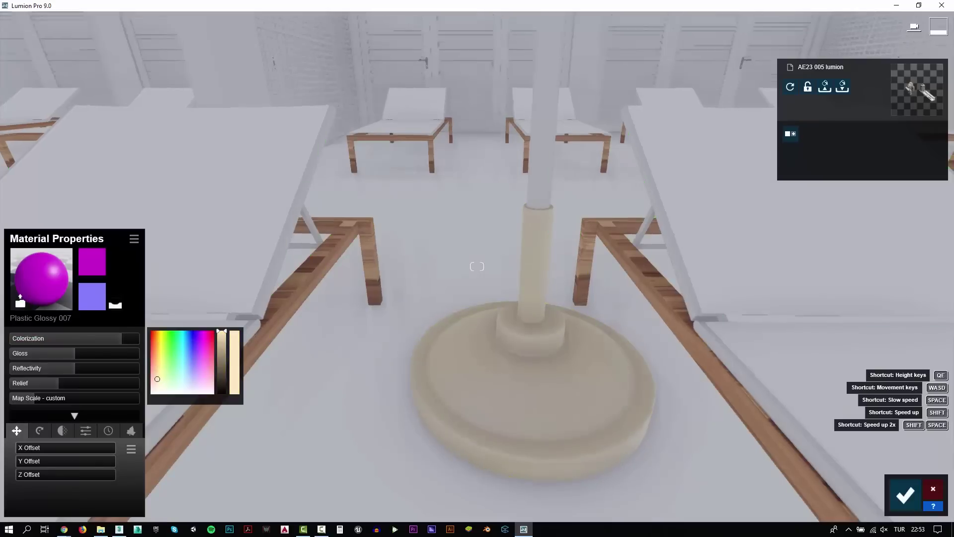
{"action": "scroll", "coordinate": [478, 266], "scroll_direction": "down", "scroll_amount": 5}
{"action": "right_click_drag", "start_coordinate": [488, 235], "coordinate": [489, 236]}
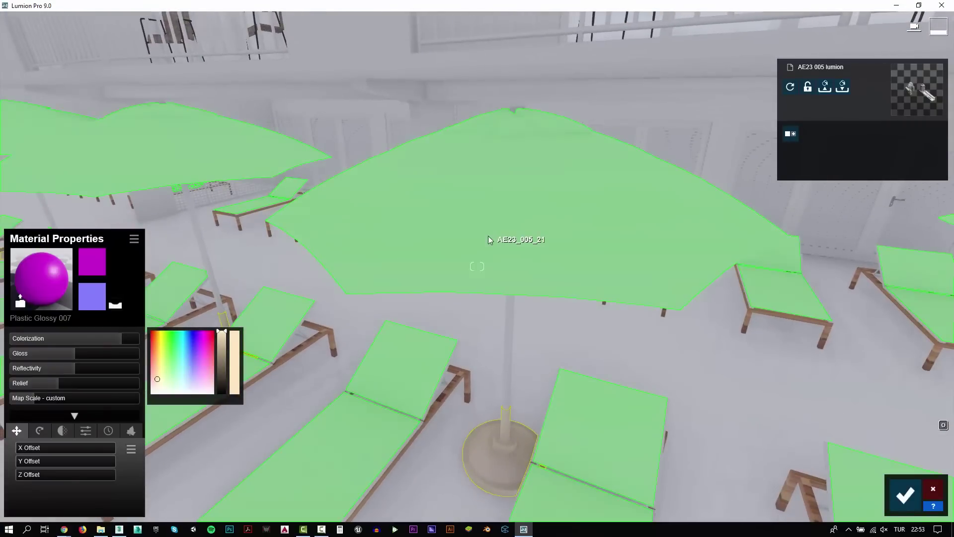
Try several Indoor carpets and fabrics on the umbrella canopies, settling on a lighter fabric
{"action": "left_click", "coordinate": [533, 248]}
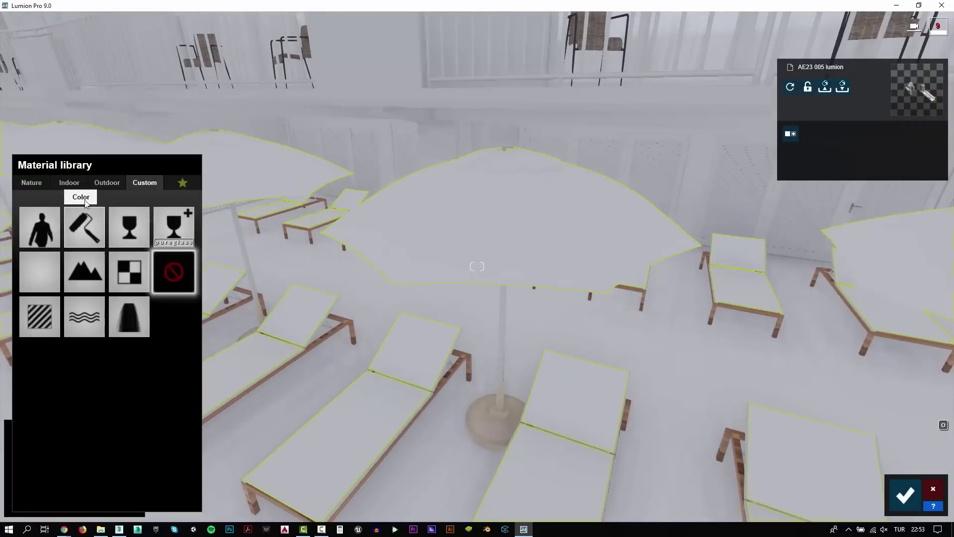
{"action": "left_click", "coordinate": [77, 185]}
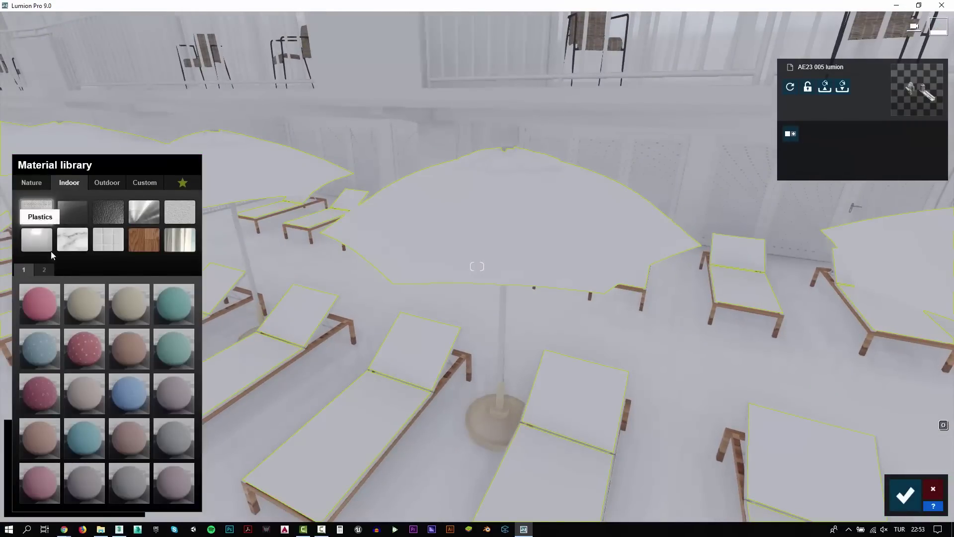
{"action": "left_click", "coordinate": [58, 269]}
{"action": "left_click", "coordinate": [23, 271]}
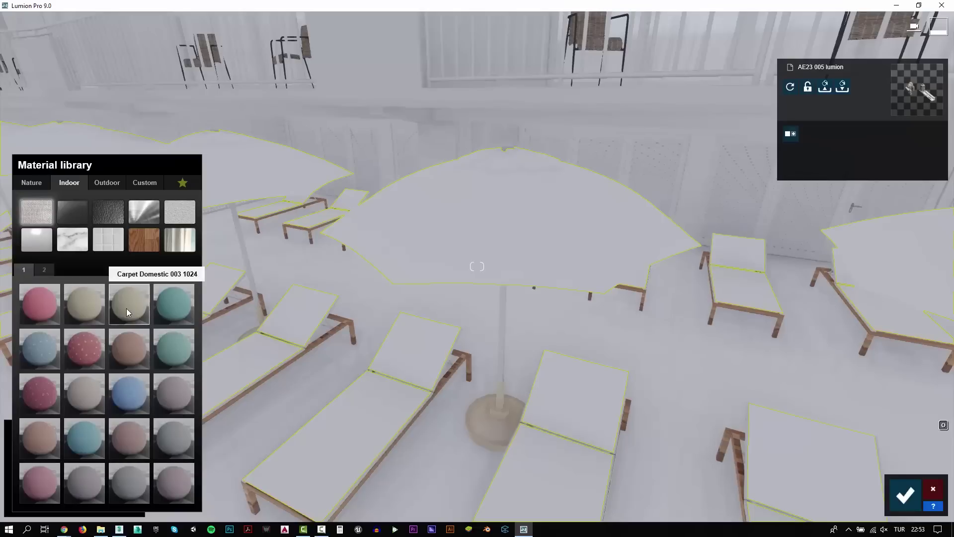
{"action": "left_click", "coordinate": [91, 321]}
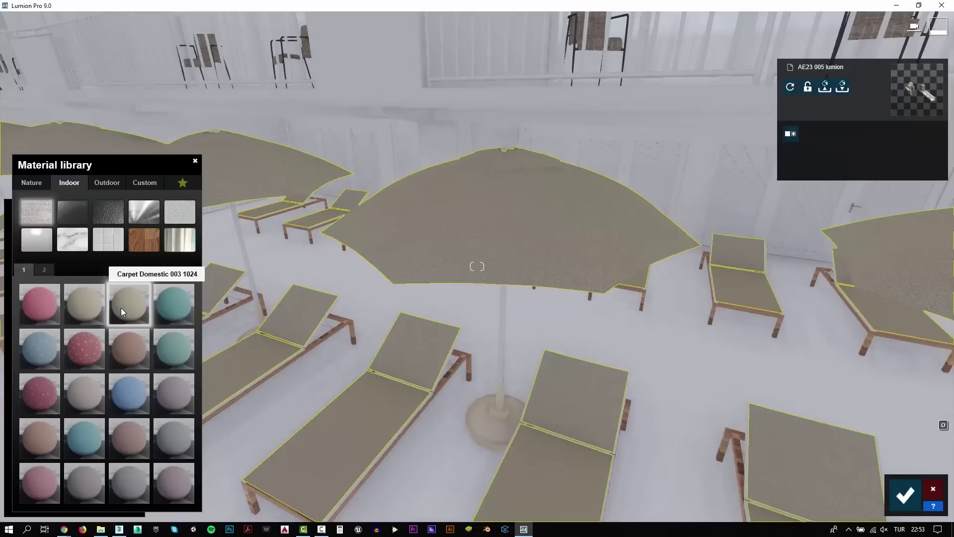
{"action": "left_click", "coordinate": [121, 309]}
{"action": "left_click", "coordinate": [44, 269]}
{"action": "left_click", "coordinate": [131, 355]}
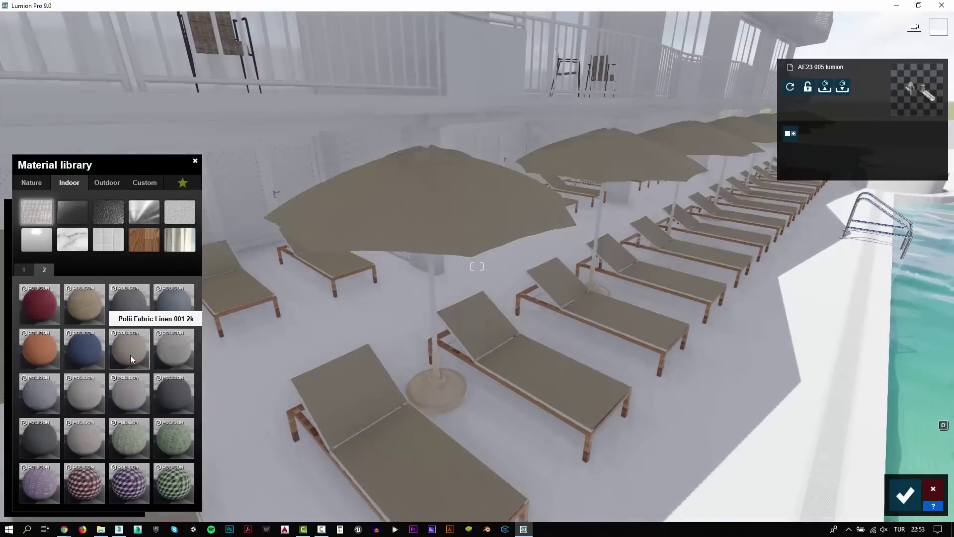
{"action": "left_click", "coordinate": [178, 344]}
{"action": "left_click", "coordinate": [91, 395]}
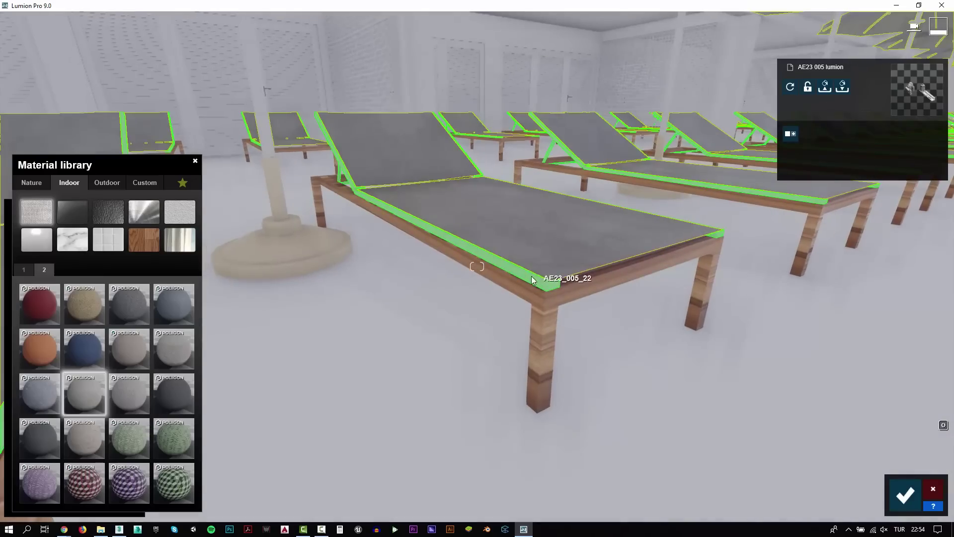
Give a lounger part an Outdoor wood material and whiten the suede cushion fabric
{"action": "left_click", "coordinate": [145, 183]}
{"action": "left_click", "coordinate": [529, 281]}
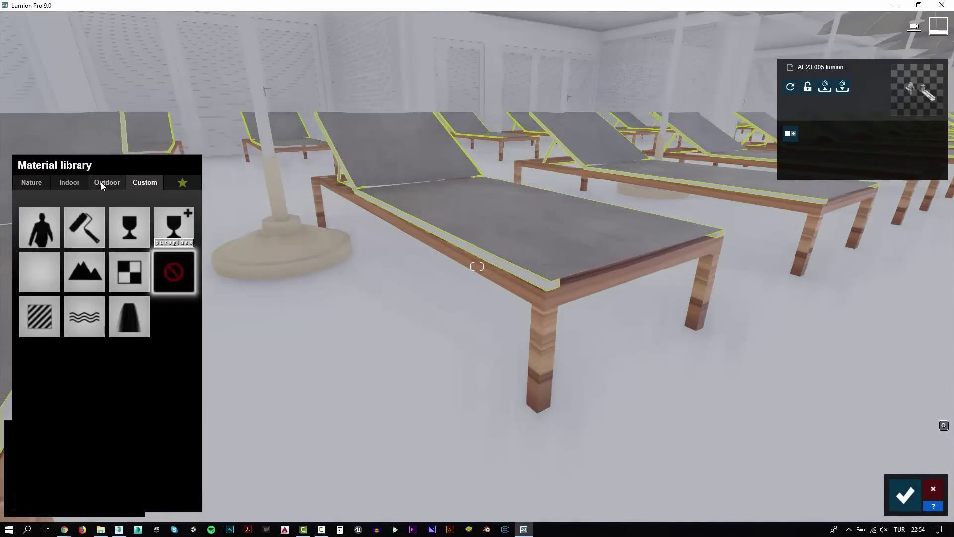
{"action": "left_click", "coordinate": [107, 183]}
{"action": "left_click", "coordinate": [106, 241]}
{"action": "left_click", "coordinate": [135, 345]}
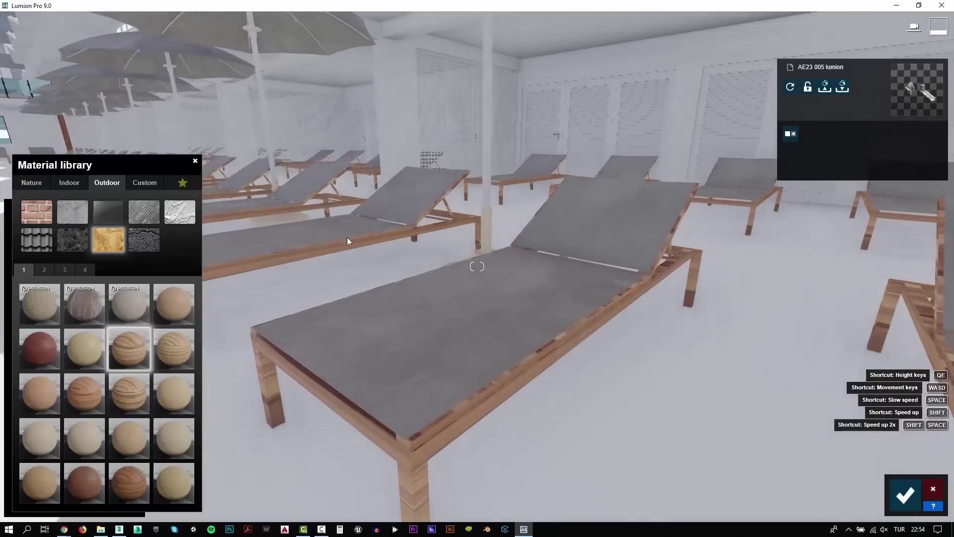
{"action": "left_click", "coordinate": [453, 324]}
{"action": "left_click_drag", "start_coordinate": [64, 336], "coordinate": [114, 336]}
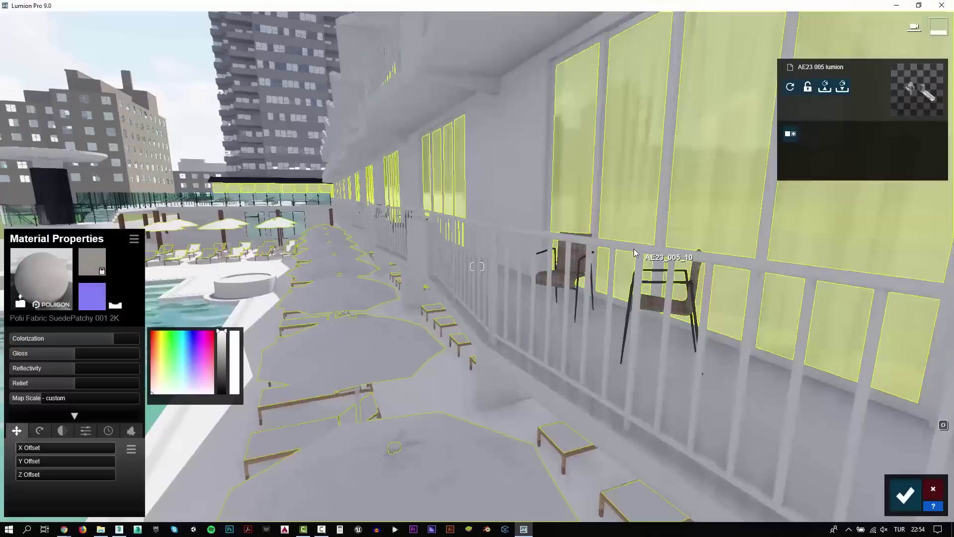
Apply Chrome from the second page of Indoor Metal to the balcony railings
{"action": "left_click", "coordinate": [447, 249]}
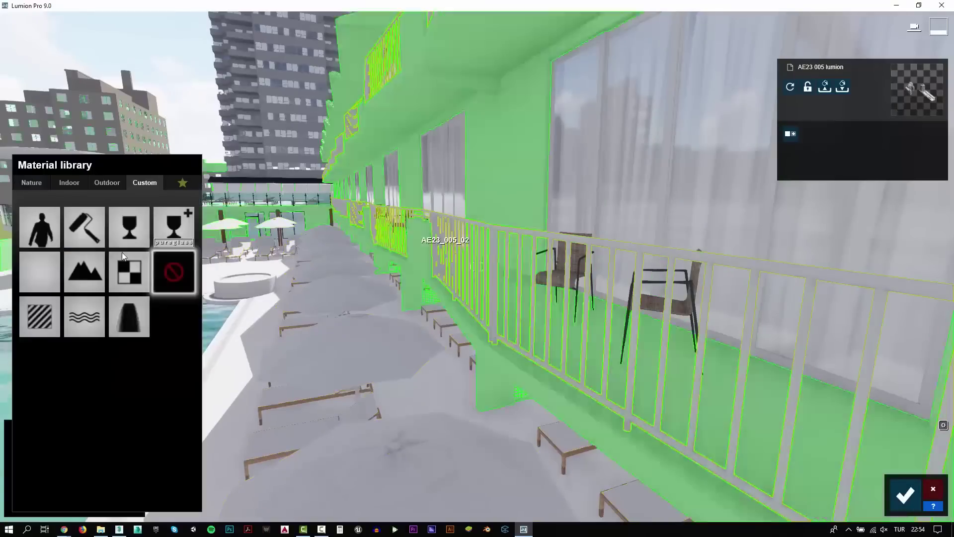
{"action": "left_click", "coordinate": [85, 186]}
{"action": "left_click", "coordinate": [144, 211]}
{"action": "left_click", "coordinate": [46, 270]}
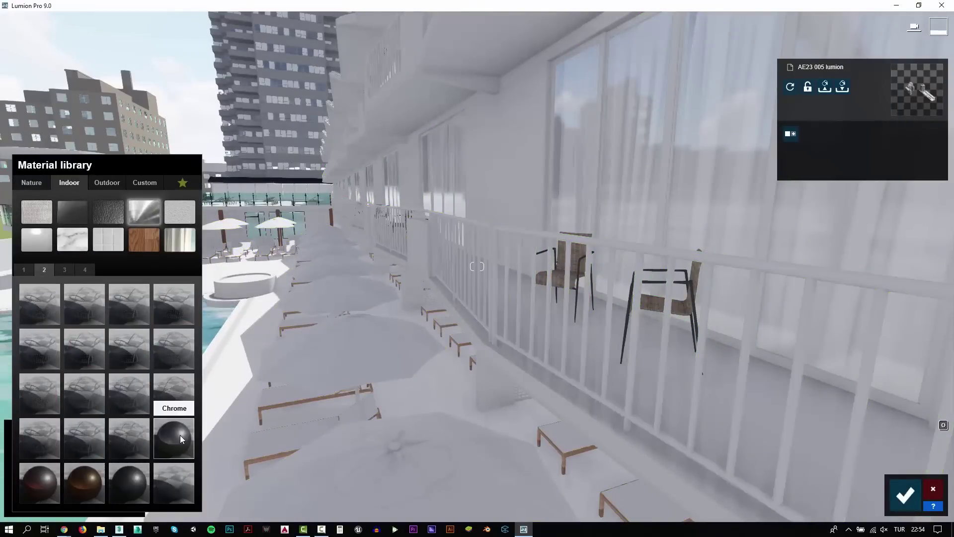
{"action": "left_click", "coordinate": [180, 434]}
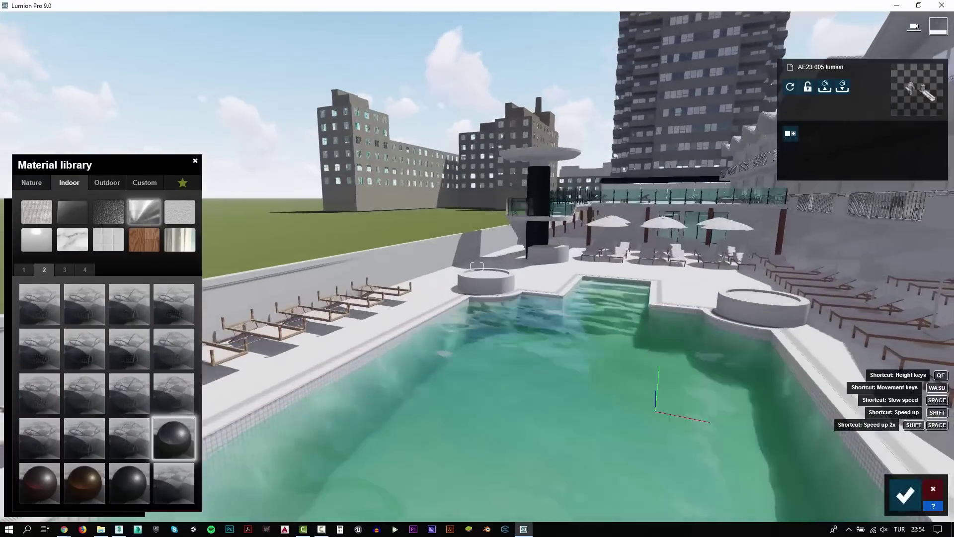
Colorize the pool tile material cyan-green and raise its Relief for turquoise water
{"action": "left_click", "coordinate": [546, 348]}
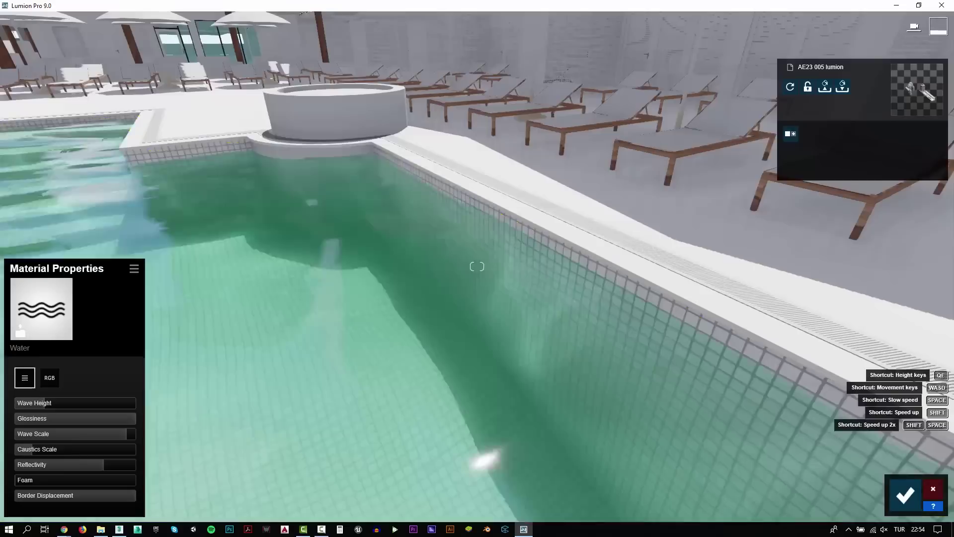
{"action": "left_click", "coordinate": [299, 267]}
{"action": "left_click", "coordinate": [46, 322]}
{"action": "mouse_move", "coordinate": [73, 338]}
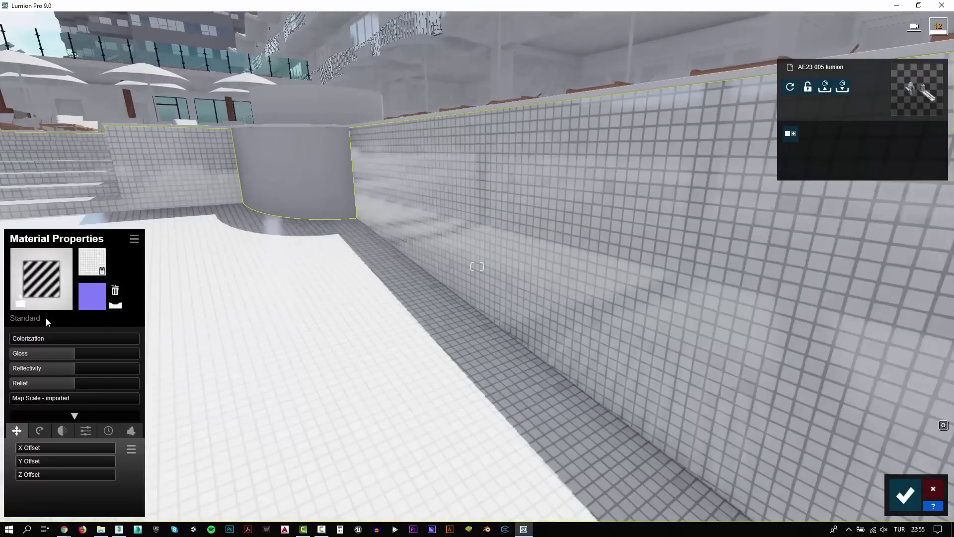
{"action": "left_click", "coordinate": [187, 344]}
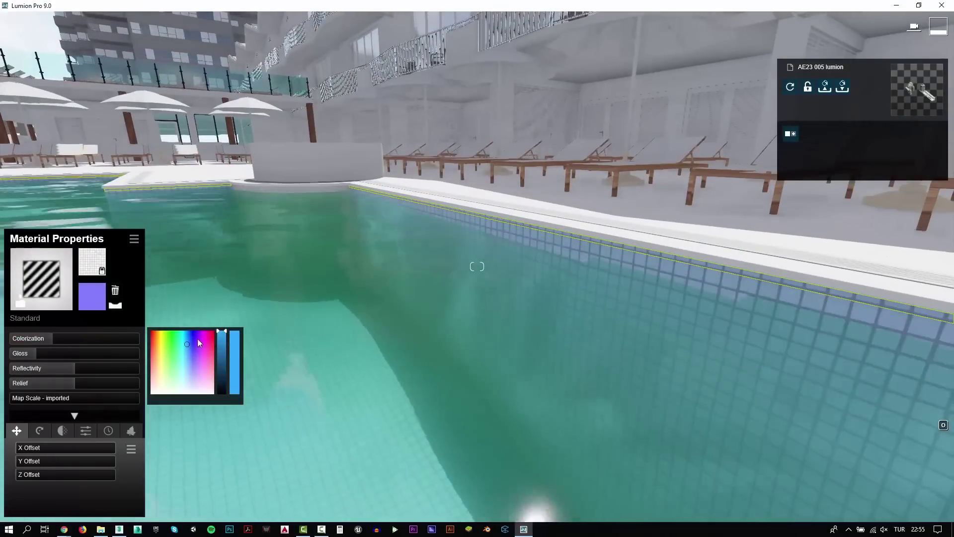
{"action": "left_click", "coordinate": [182, 340]}
{"action": "left_click_drag", "start_coordinate": [128, 339], "coordinate": [82, 355]}
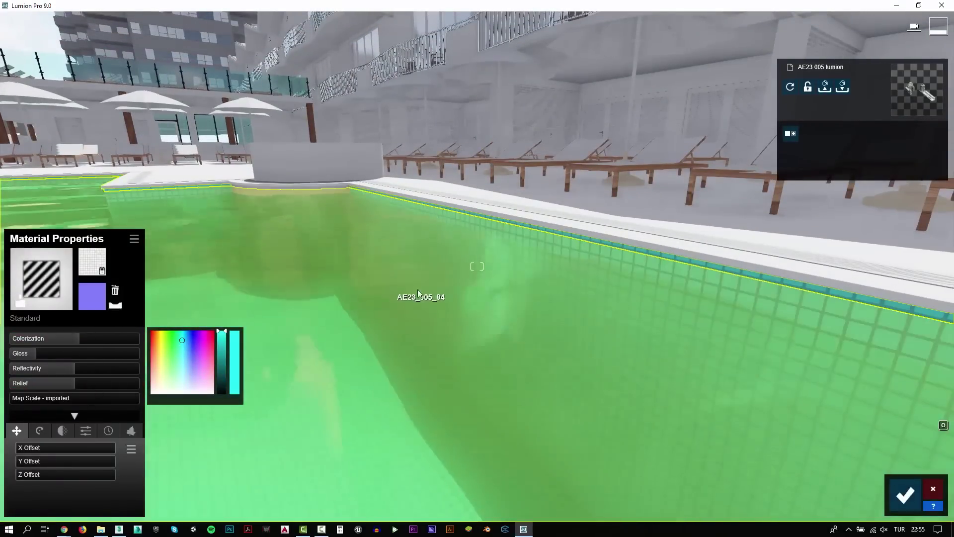
{"action": "right_click_drag", "start_coordinate": [427, 290], "coordinate": [497, 308]}
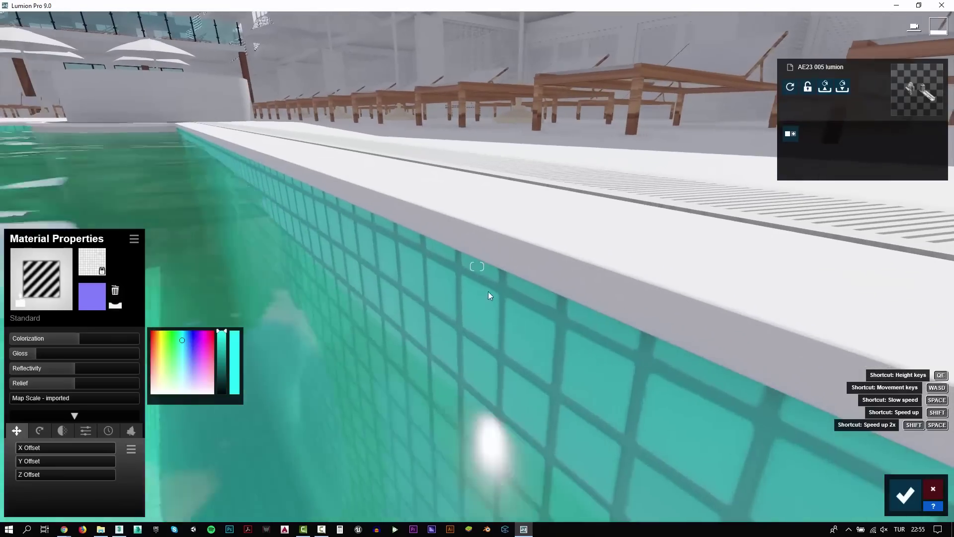
{"action": "left_click", "coordinate": [108, 383]}
{"action": "right_click_drag", "start_coordinate": [111, 385], "coordinate": [111, 384]}
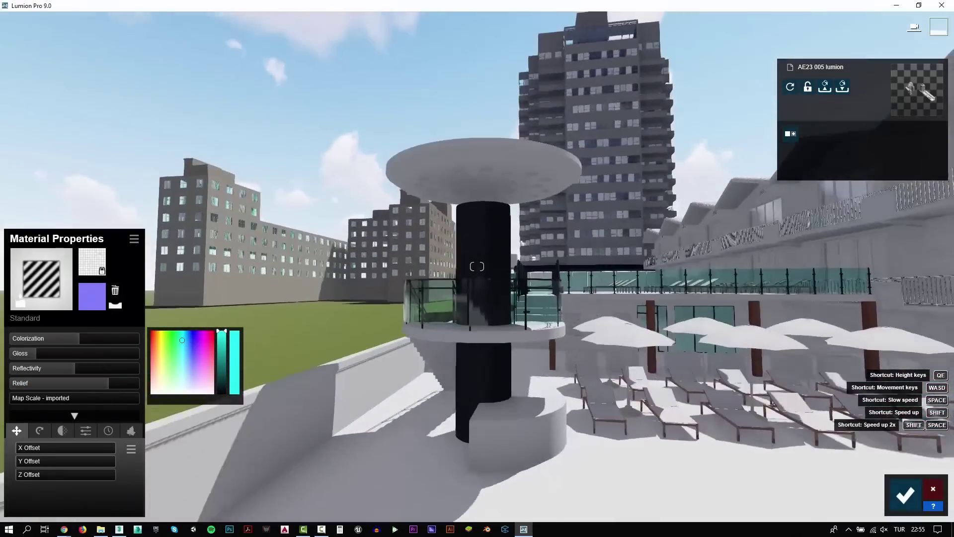
Give the fountain tower's column a grey Outdoor Concrete material
{"action": "right_click_drag", "start_coordinate": [502, 252], "coordinate": [502, 252]}
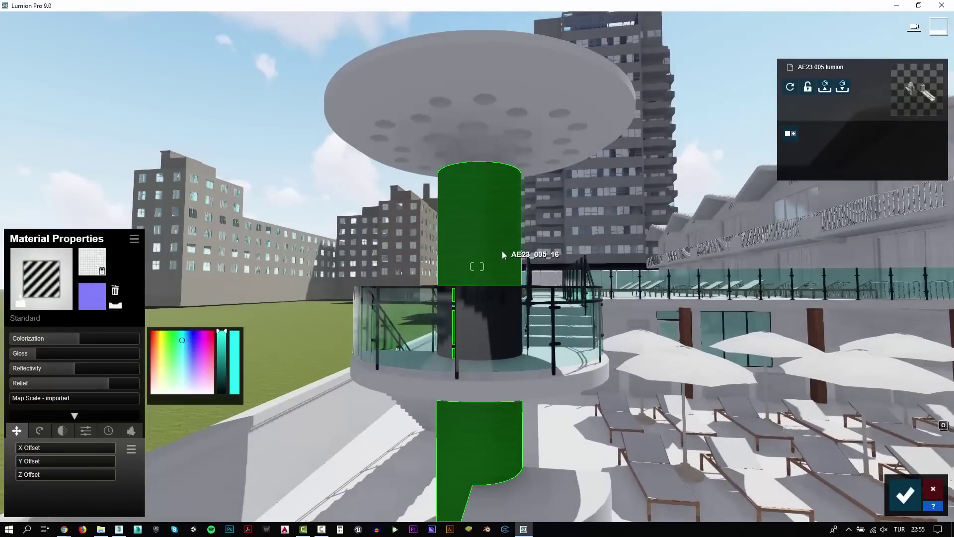
{"action": "left_click", "coordinate": [502, 254]}
{"action": "left_click", "coordinate": [97, 186]}
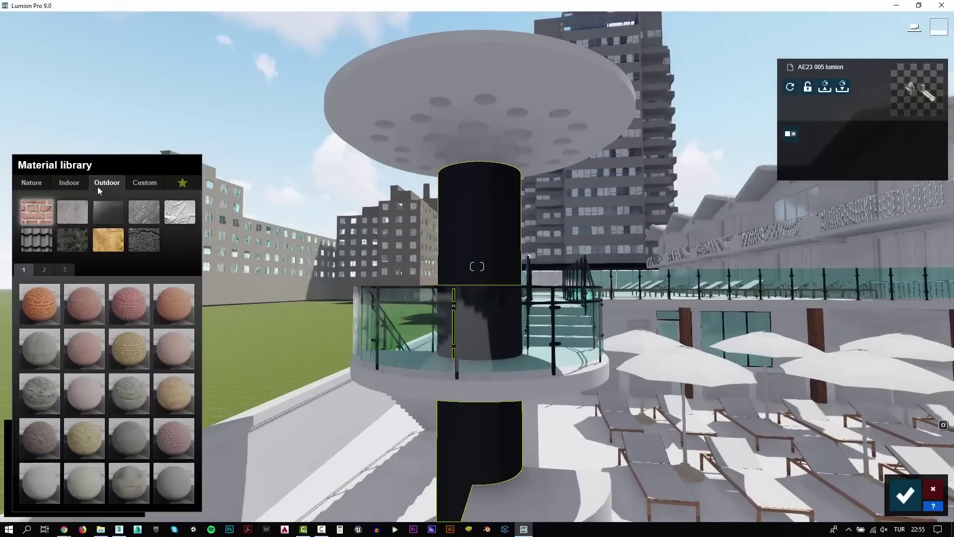
{"action": "left_click", "coordinate": [66, 216]}
{"action": "left_click", "coordinate": [33, 304]}
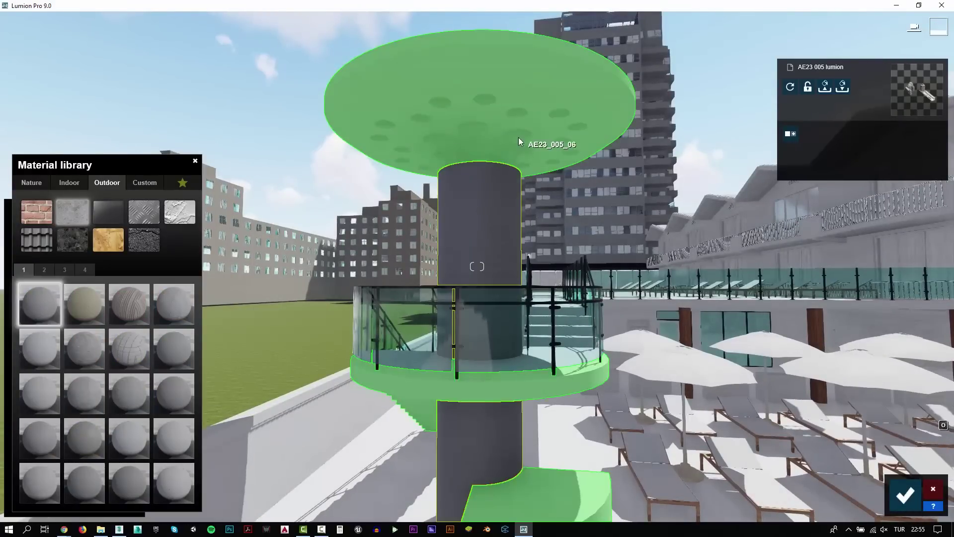
Give the round tower canopy a grey painted metal from the Outdoor Metal materials
{"action": "right_click_drag", "start_coordinate": [518, 138], "coordinate": [518, 138]}
{"action": "right_click_drag", "start_coordinate": [477, 266], "coordinate": [477, 266]}
{"action": "left_click", "coordinate": [600, 124]}
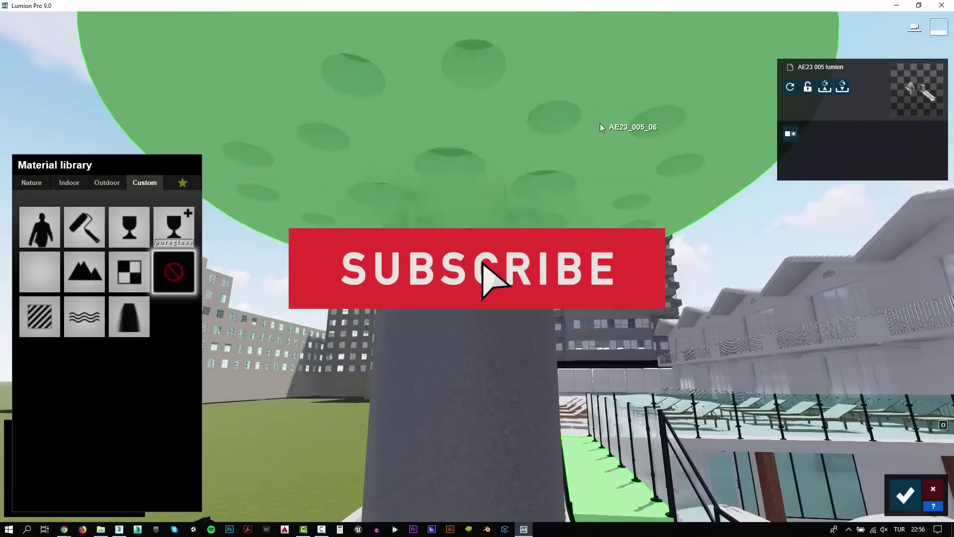
{"action": "left_click", "coordinate": [98, 186]}
{"action": "left_click", "coordinate": [134, 211]}
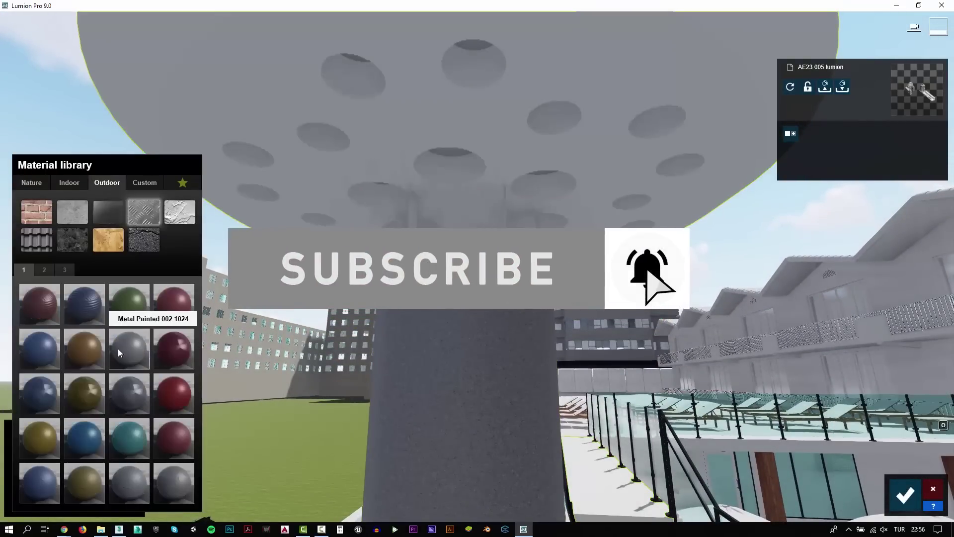
{"action": "right_click_drag", "start_coordinate": [118, 348], "coordinate": [118, 348]}
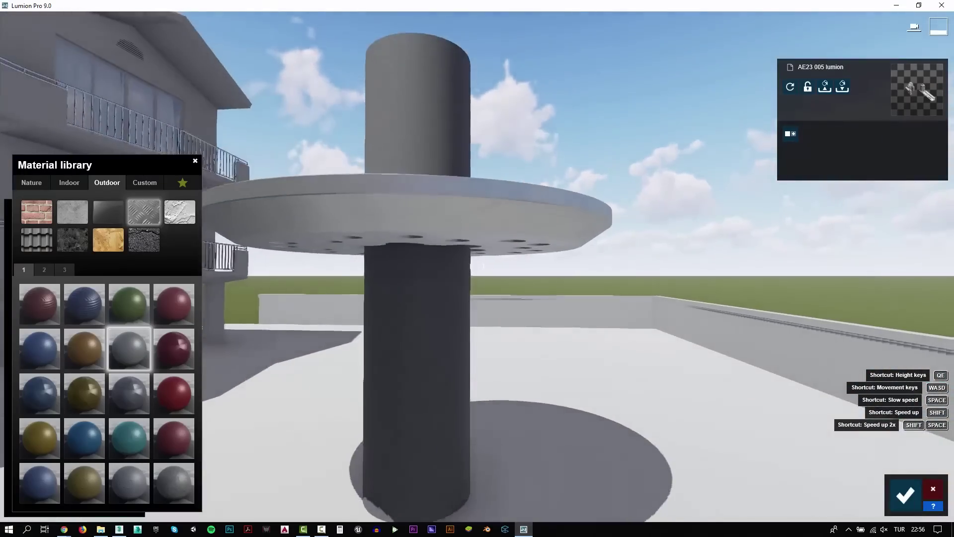
{"action": "right_click_drag", "start_coordinate": [477, 269], "coordinate": [477, 269]}
{"action": "right_click_drag", "start_coordinate": [555, 287], "coordinate": [555, 287]}
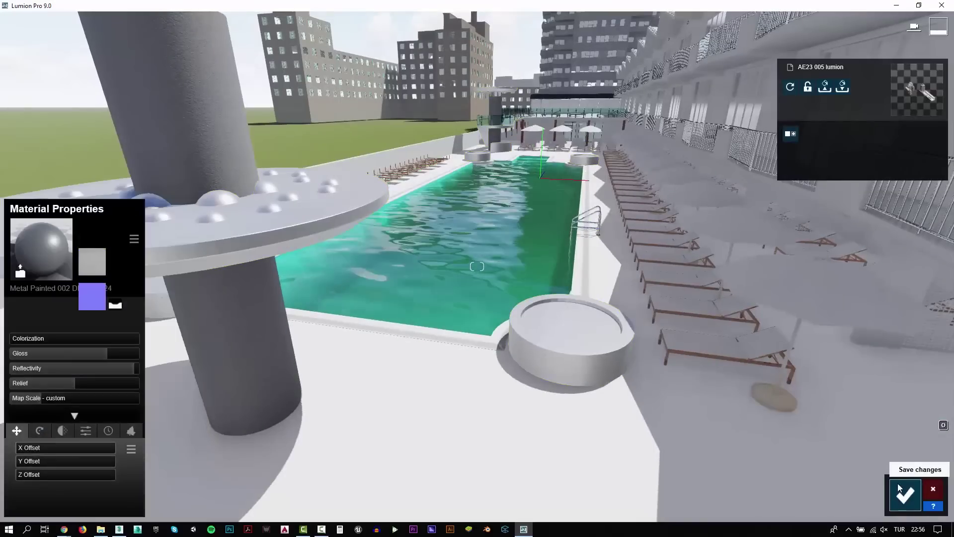
Save the material edits and fly into the building to the planter boxes
{"action": "left_click", "coordinate": [905, 495]}
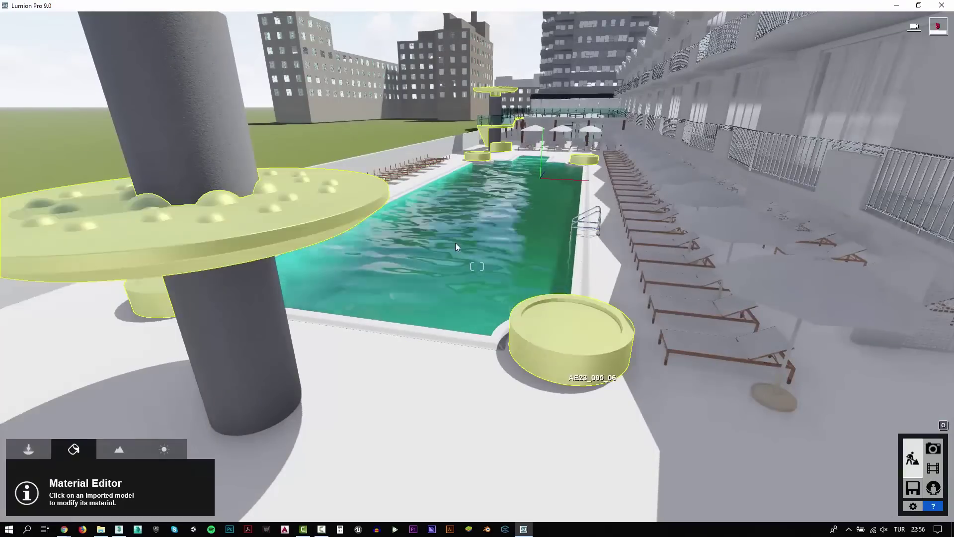
{"action": "right_click_drag", "start_coordinate": [905, 494], "coordinate": [905, 494]}
{"action": "right_click_drag", "start_coordinate": [477, 266], "coordinate": [477, 267]}
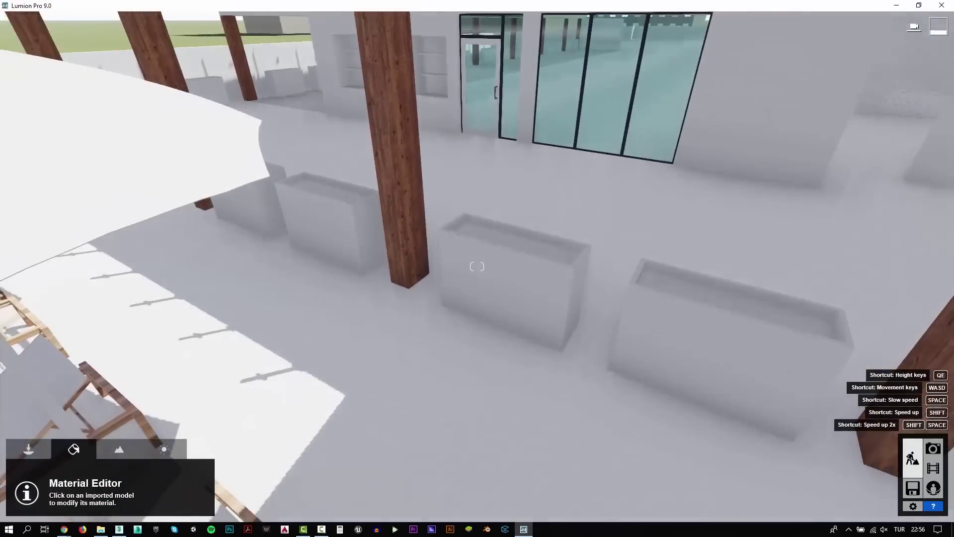
{"action": "right_click_drag", "start_coordinate": [547, 335], "coordinate": [548, 335]}
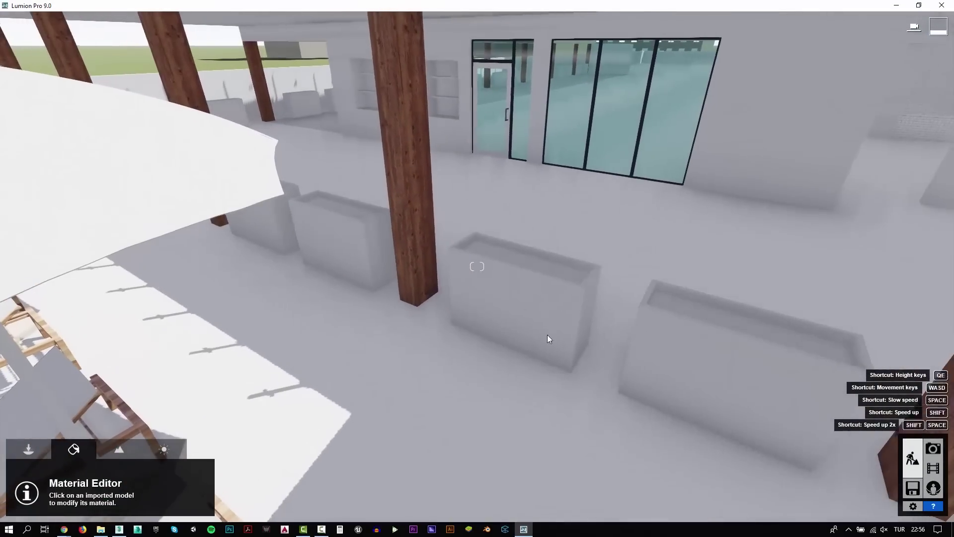
Apply Outdoor Wood 012 to the planter boxes and colorize it reddish-brown
{"action": "left_click", "coordinate": [533, 327]}
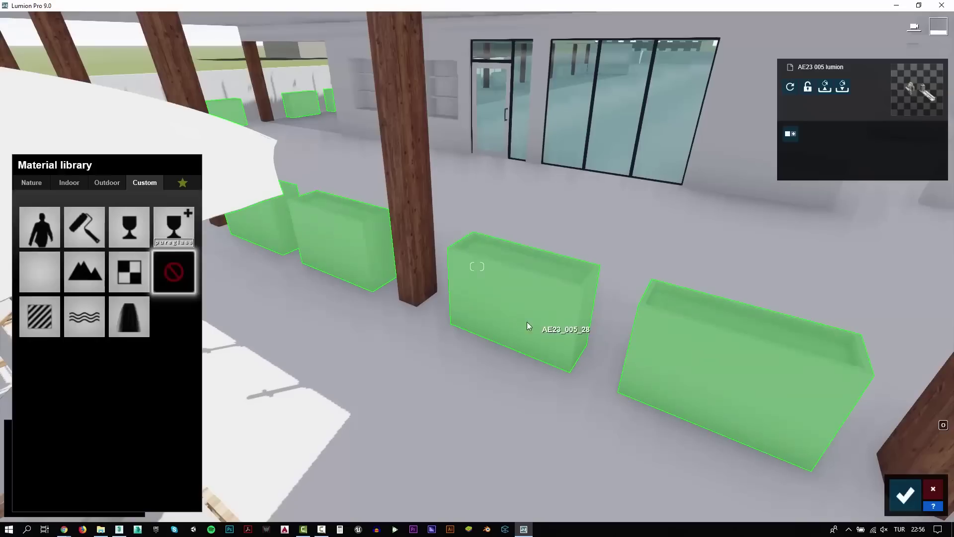
{"action": "left_click", "coordinate": [107, 182]}
{"action": "left_click", "coordinate": [119, 243]}
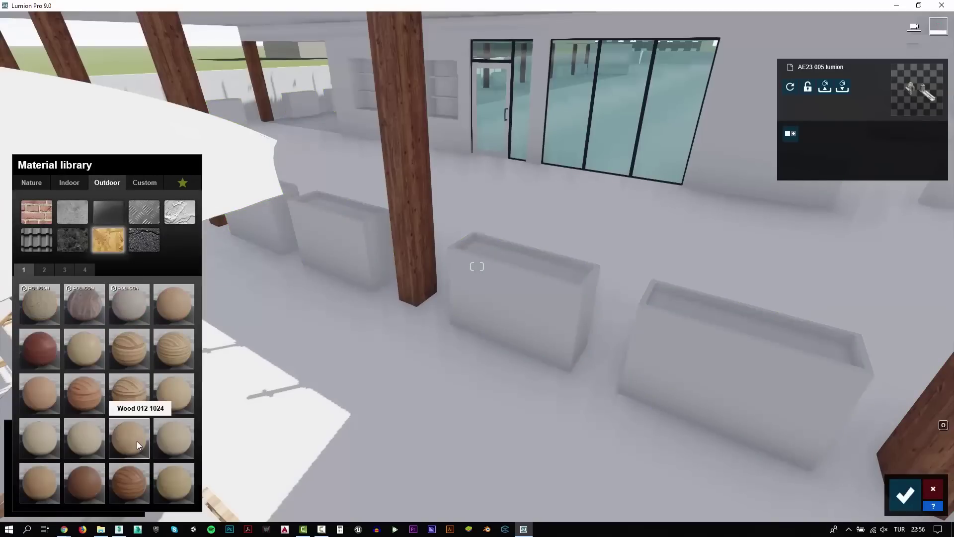
{"action": "left_click", "coordinate": [136, 441]}
{"action": "left_click", "coordinate": [52, 338]}
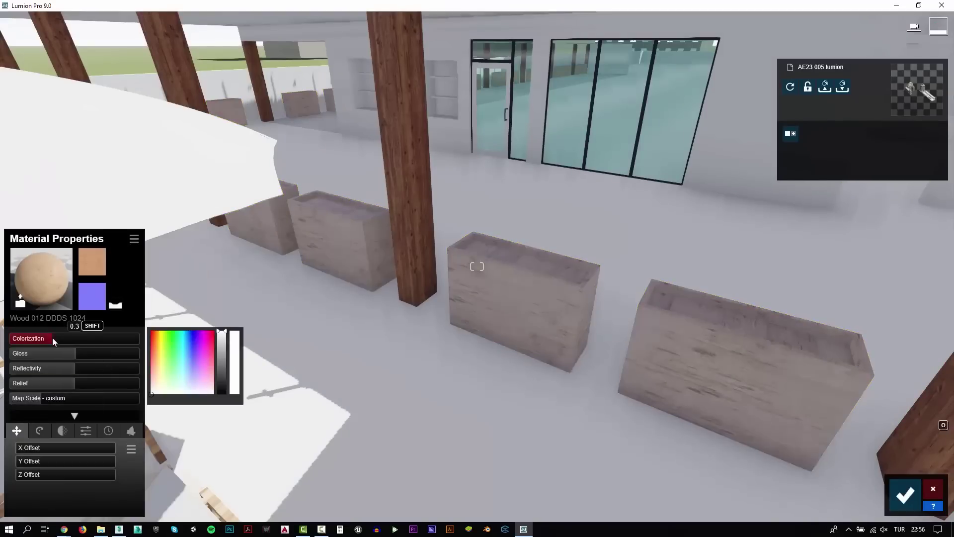
{"action": "left_click", "coordinate": [159, 336]}
{"action": "left_click_drag", "start_coordinate": [221, 366], "coordinate": [222, 348]}
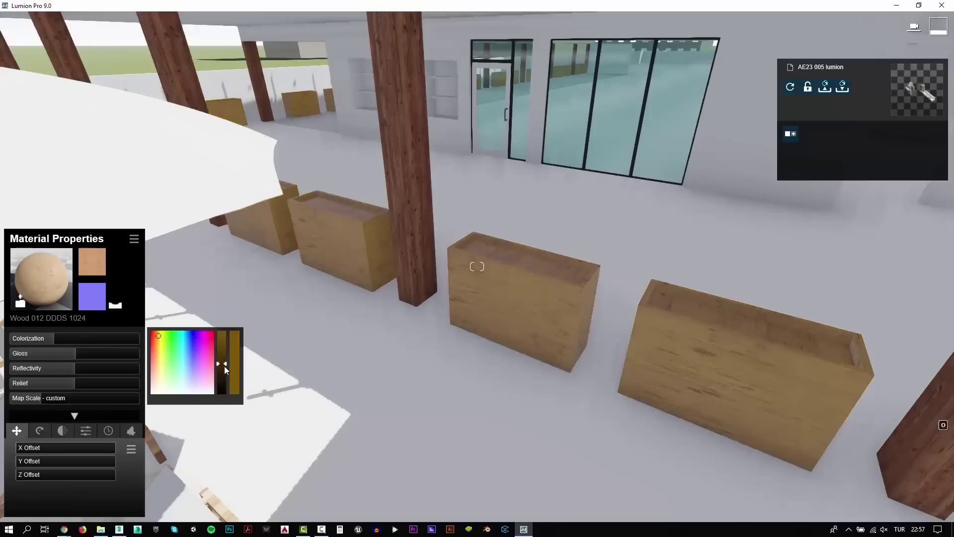
{"action": "left_click", "coordinate": [155, 333]}
Lower the planter wood's tint strength and gloss to near zero, then save
{"action": "left_click", "coordinate": [62, 431]}
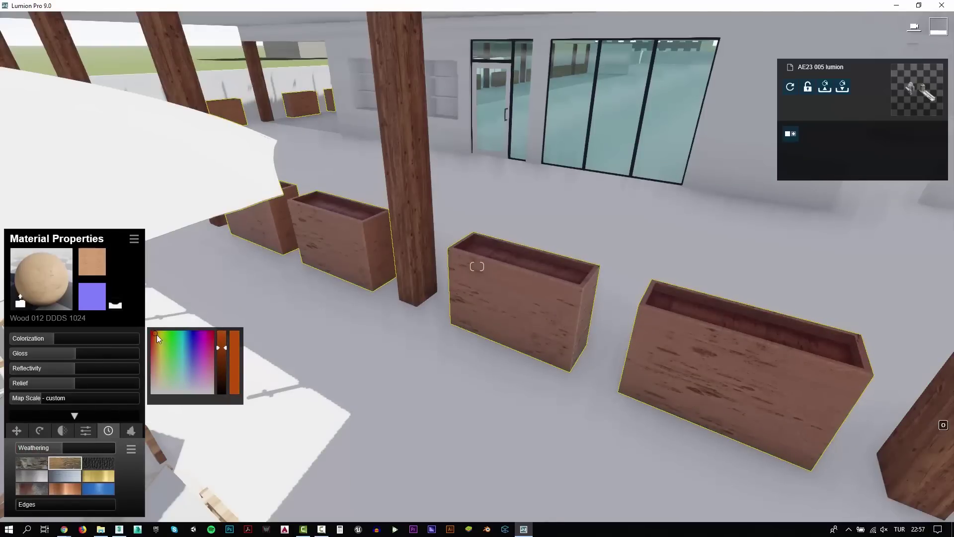
{"action": "left_click", "coordinate": [43, 339]}
{"action": "left_click_drag", "start_coordinate": [42, 352], "coordinate": [34, 353]}
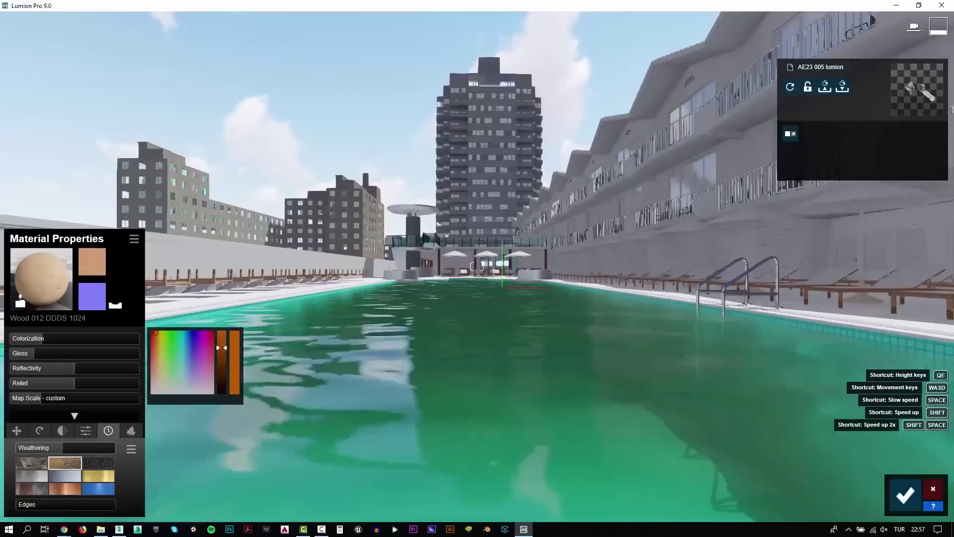
{"action": "left_click", "coordinate": [905, 495]}
{"action": "left_click", "coordinate": [933, 448]}
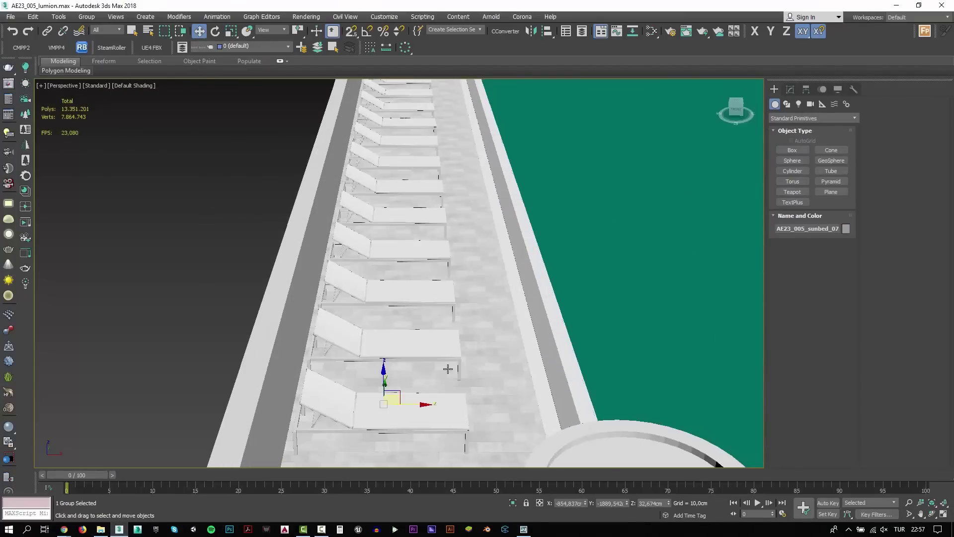
Select the sunbed groups along the pool edge, starting with AE23_005_sunbed_02
{"action": "middle_click_drag", "start_coordinate": [448, 369], "coordinate": [524, 228], "text": "alt"}
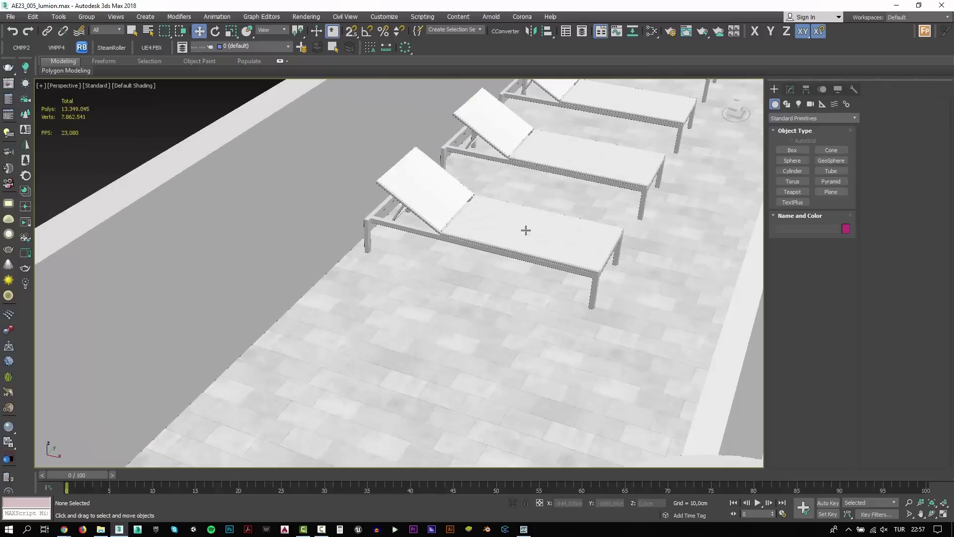
{"action": "scroll", "coordinate": [366, 362], "scroll_direction": "down", "scroll_amount": 3}
{"action": "middle_click_drag", "start_coordinate": [367, 362], "coordinate": [471, 207], "text": "alt"}
{"action": "scroll", "coordinate": [497, 229], "scroll_direction": "down", "scroll_amount": 3}
{"action": "left_click", "coordinate": [445, 319]}
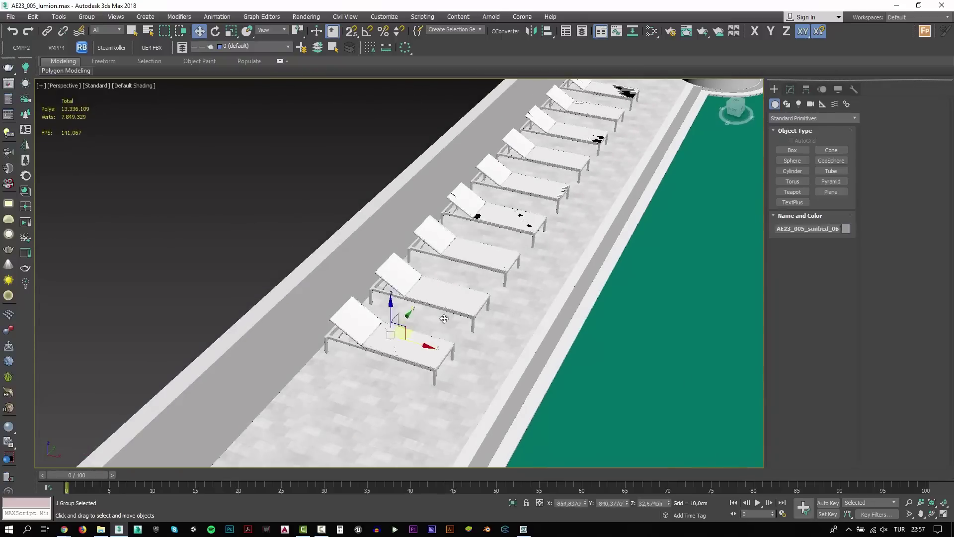
{"action": "middle_click_drag", "start_coordinate": [524, 220], "coordinate": [556, 184], "text": "alt"}
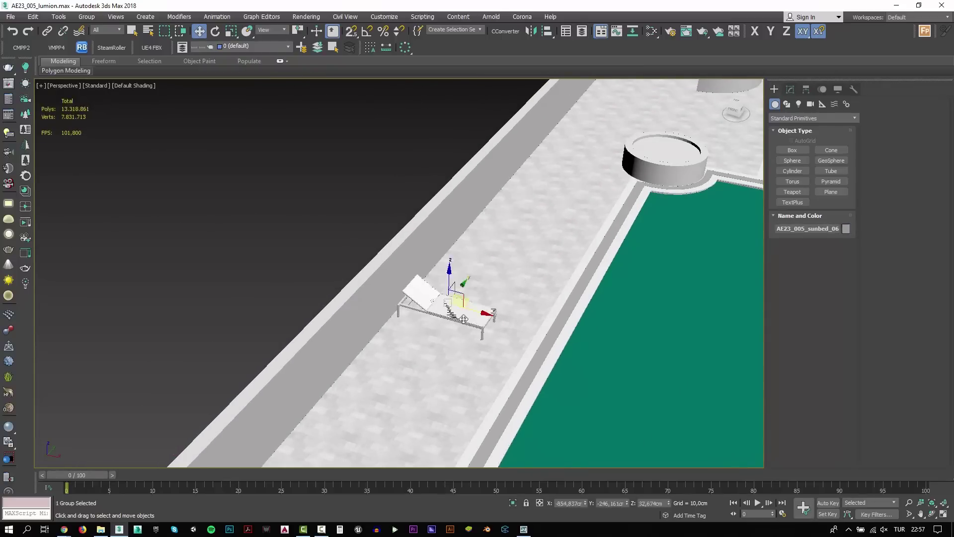
{"action": "left_click", "coordinate": [510, 245]}
{"action": "middle_click_drag", "start_coordinate": [509, 245], "coordinate": [606, 317], "text": "alt"}
{"action": "left_click", "coordinate": [607, 317]}
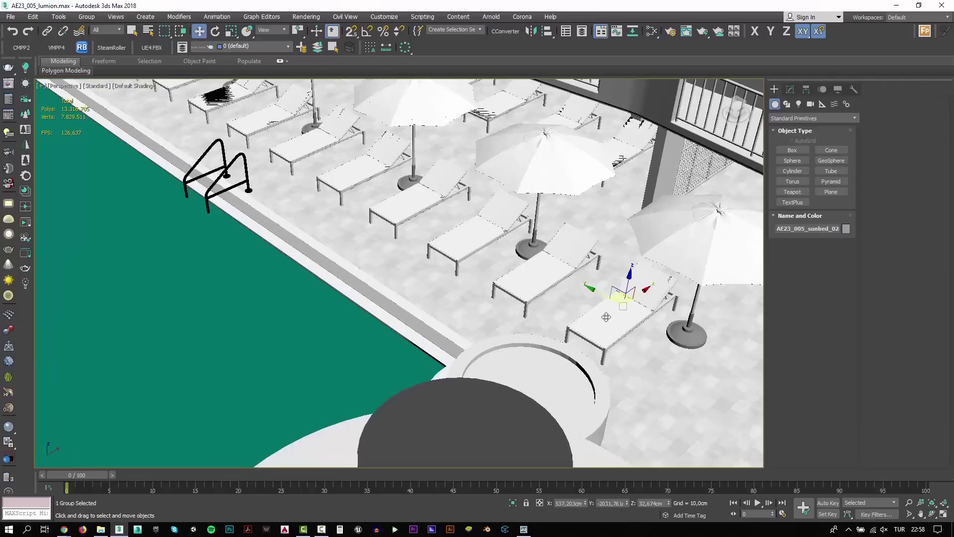
Add the remaining lounger groups along that pool edge to the selection and switch to Move (W)
{"action": "middle_click_drag", "start_coordinate": [300, 148], "coordinate": [504, 285], "text": "alt"}
{"action": "left_click", "coordinate": [504, 284], "text": "ctrl"}
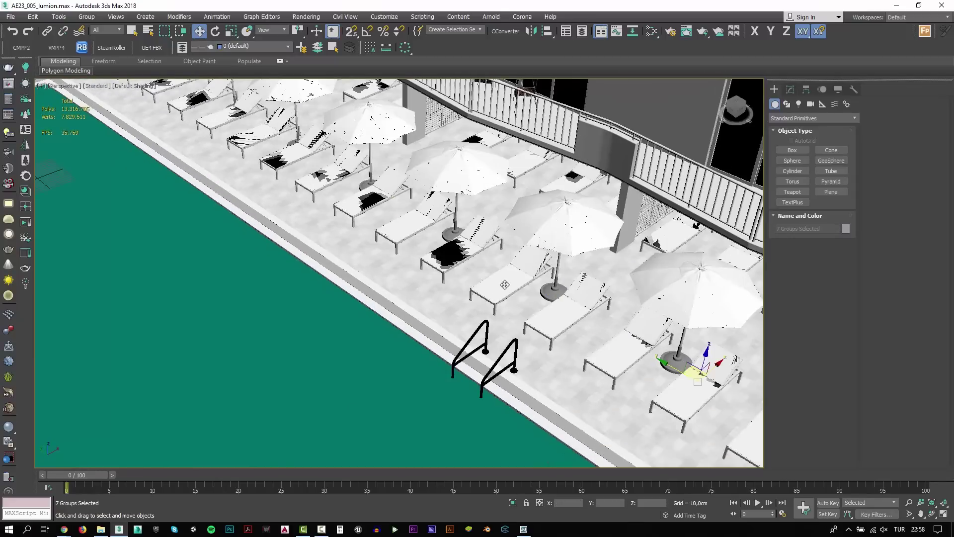
{"action": "middle_click_drag", "start_coordinate": [568, 293], "coordinate": [470, 278], "text": "alt"}
{"action": "left_click", "coordinate": [470, 279], "text": "ctrl"}
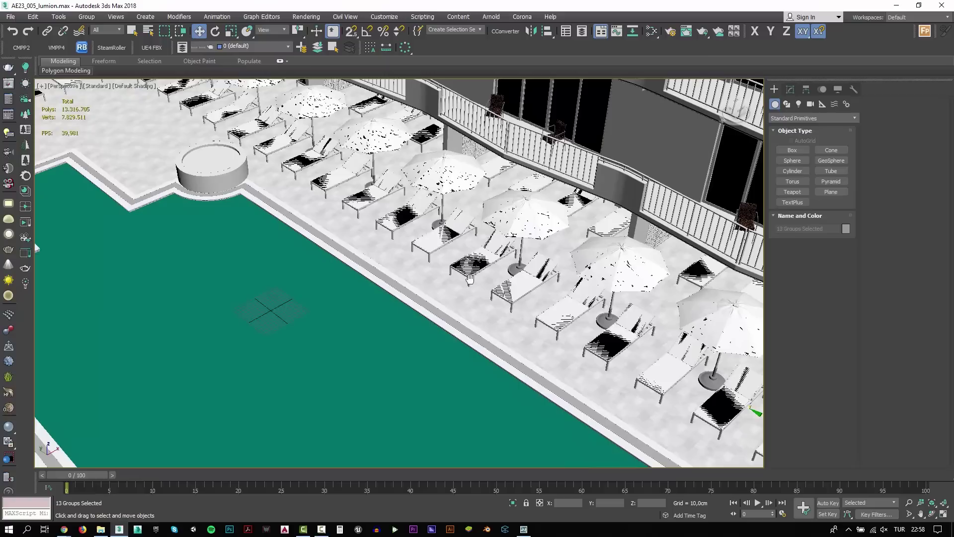
{"action": "middle_click_drag", "start_coordinate": [35, 247], "coordinate": [414, 226], "text": "alt"}
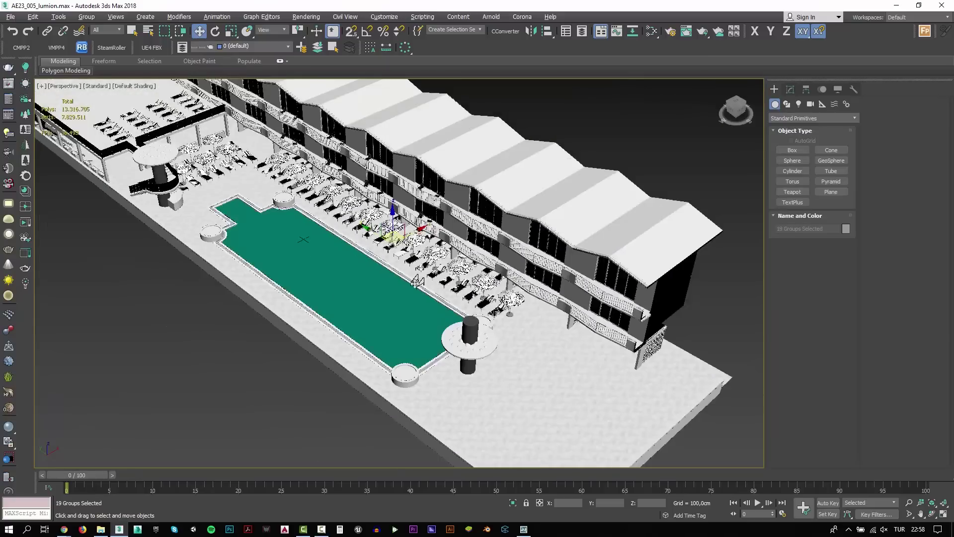
{"action": "left_click", "coordinate": [414, 227], "text": "ctrl"}
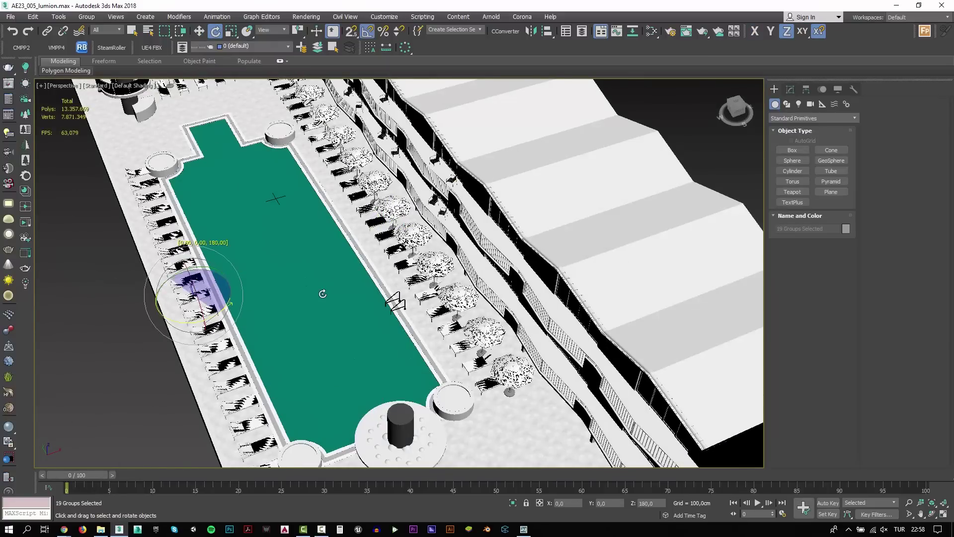
{"action": "key", "text": "w"}
{"action": "middle_click_drag", "start_coordinate": [323, 293], "coordinate": [371, 255], "text": "alt"}
{"action": "scroll", "coordinate": [371, 255], "scroll_direction": "up", "scroll_amount": 5}
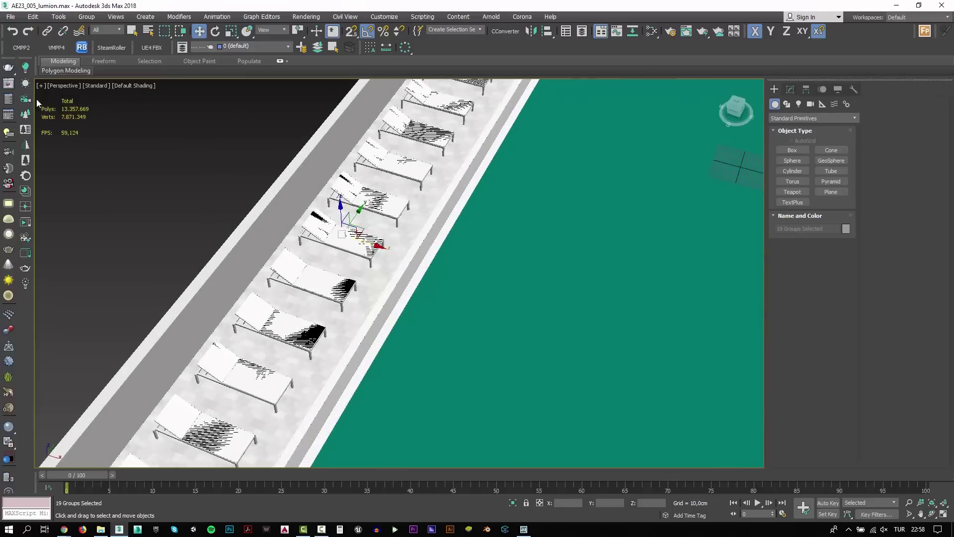
Save AE23_005_lumion.max and return to Lumion's build mode
{"action": "left_click", "coordinate": [10, 16]}
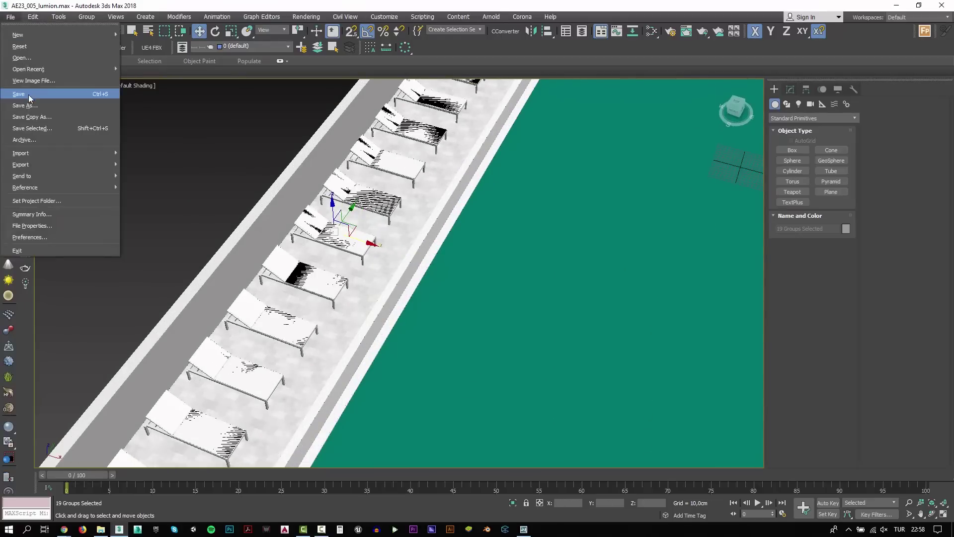
{"action": "left_click", "coordinate": [29, 94]}
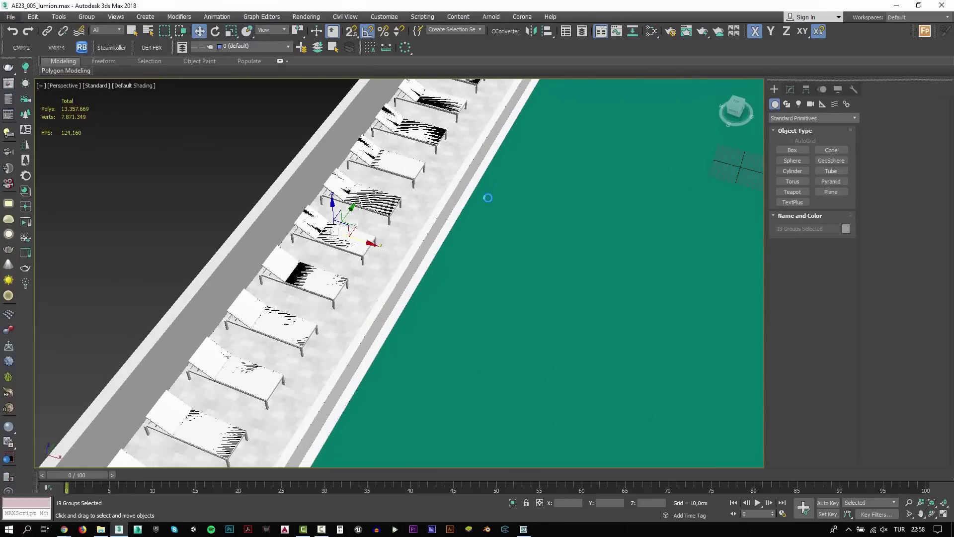
{"action": "left_click", "coordinate": [524, 530]}
{"action": "left_click", "coordinate": [913, 460]}
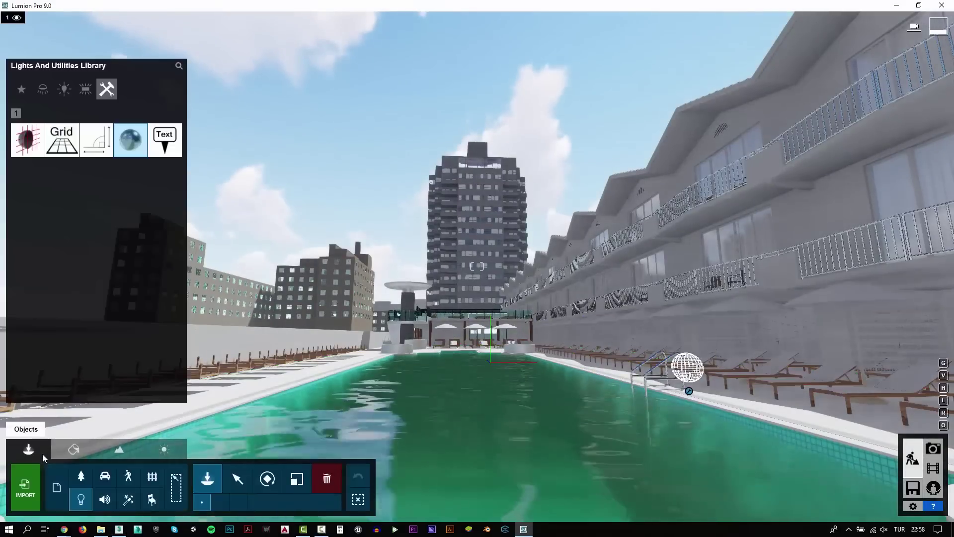
Re-import the updated poolside model from 3ds Max
{"action": "left_click", "coordinate": [18, 487]}
{"action": "left_click", "coordinate": [654, 477]}
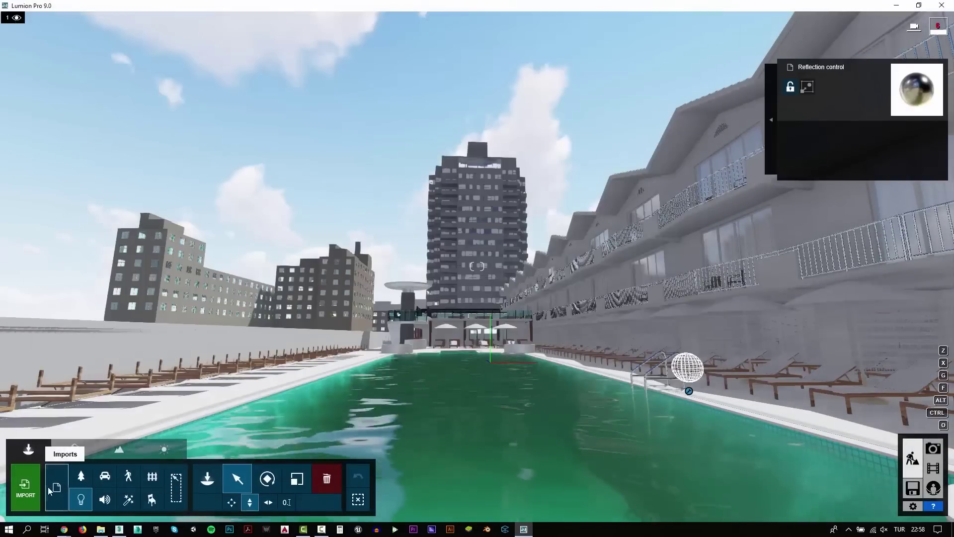
{"action": "left_click", "coordinate": [490, 358]}
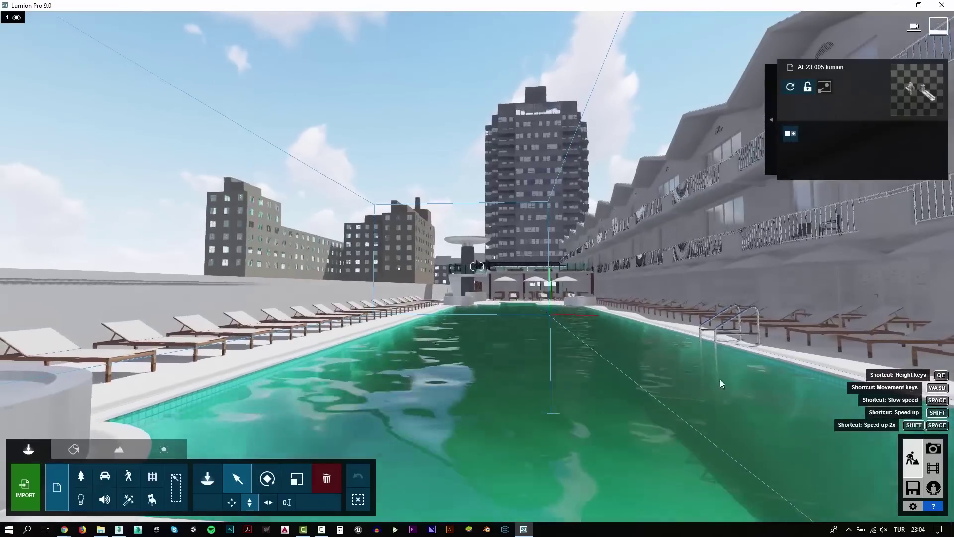
Set the pool water to zero wave height, smaller wave scale and higher reflectivity
{"action": "left_click", "coordinate": [73, 449]}
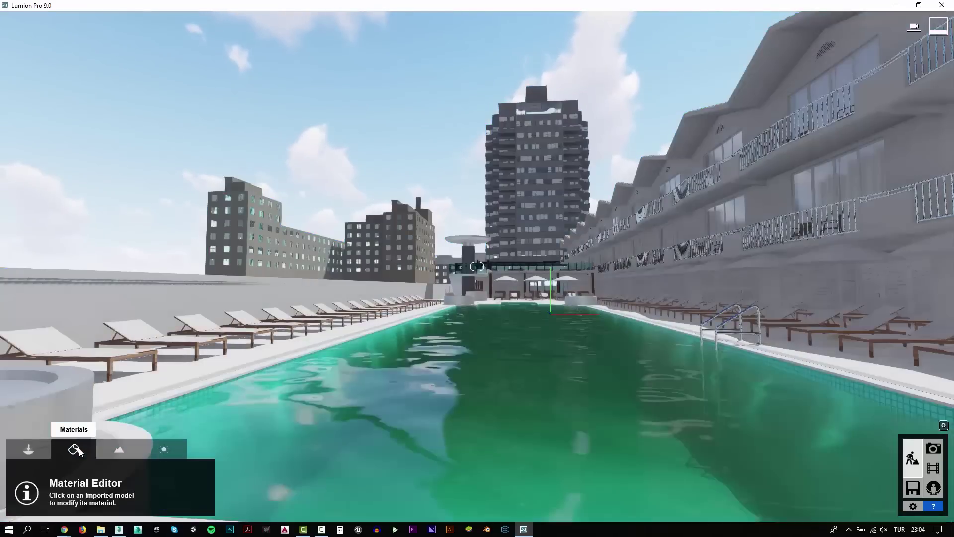
{"action": "left_click", "coordinate": [379, 410]}
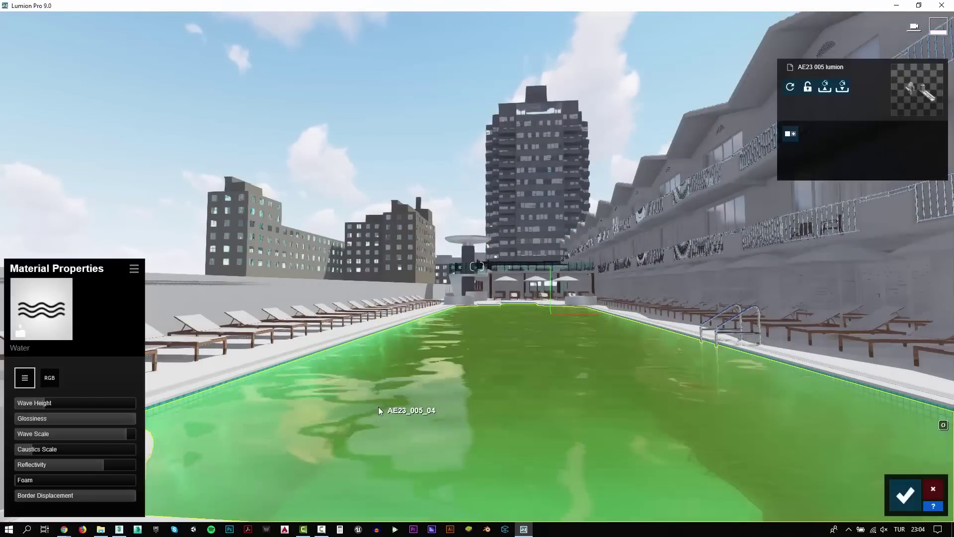
{"action": "left_click_drag", "start_coordinate": [30, 405], "coordinate": [20, 404]}
{"action": "left_click", "coordinate": [38, 433]}
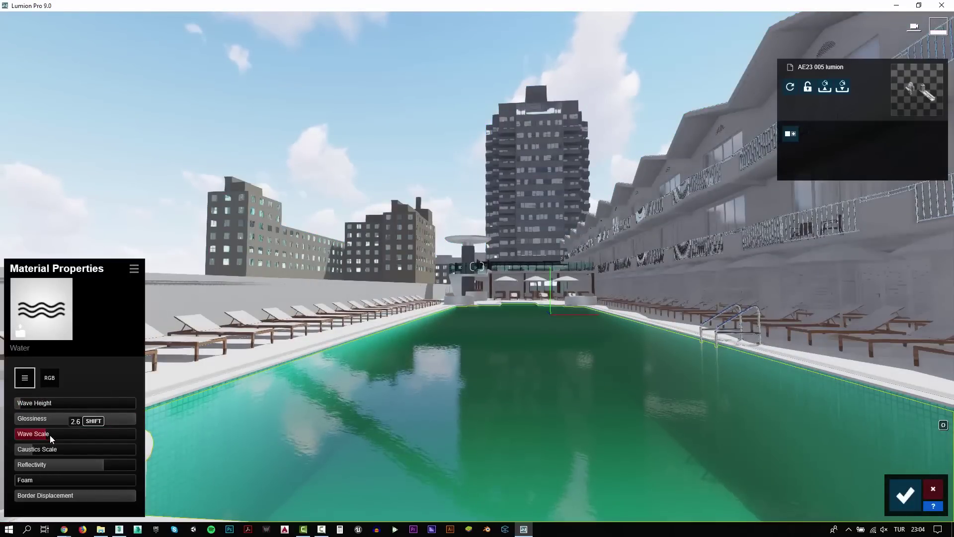
{"action": "left_click_drag", "start_coordinate": [110, 464], "coordinate": [112, 465]}
{"action": "left_click", "coordinate": [904, 494]}
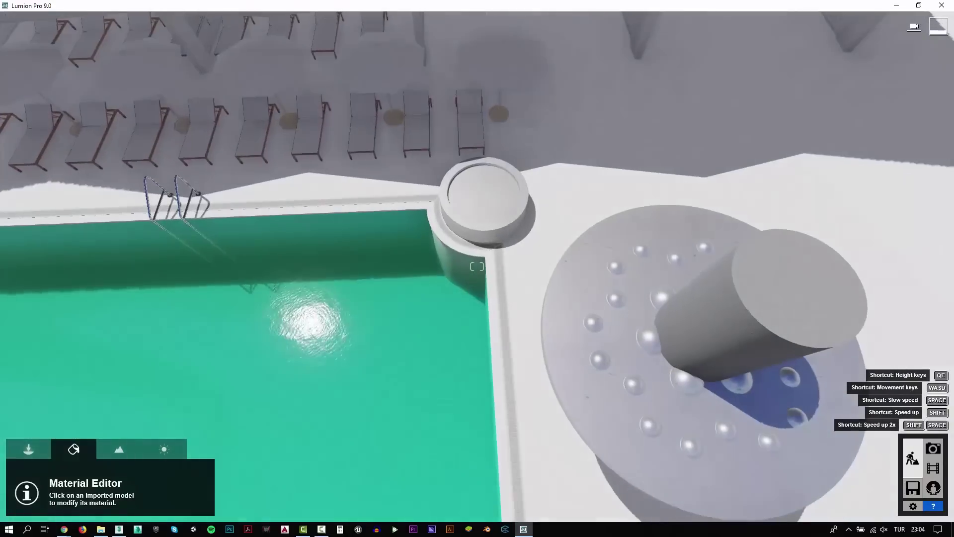
{"action": "left_click", "coordinate": [40, 450]}
Place palm trees from the Nature palm category into the pool's corner planters
{"action": "left_click", "coordinate": [81, 481]}
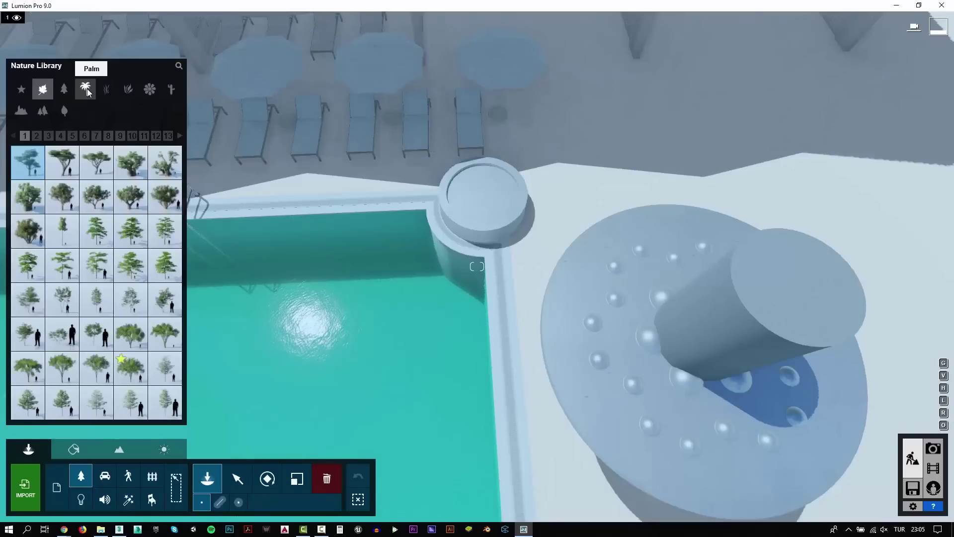
{"action": "left_click", "coordinate": [86, 90]}
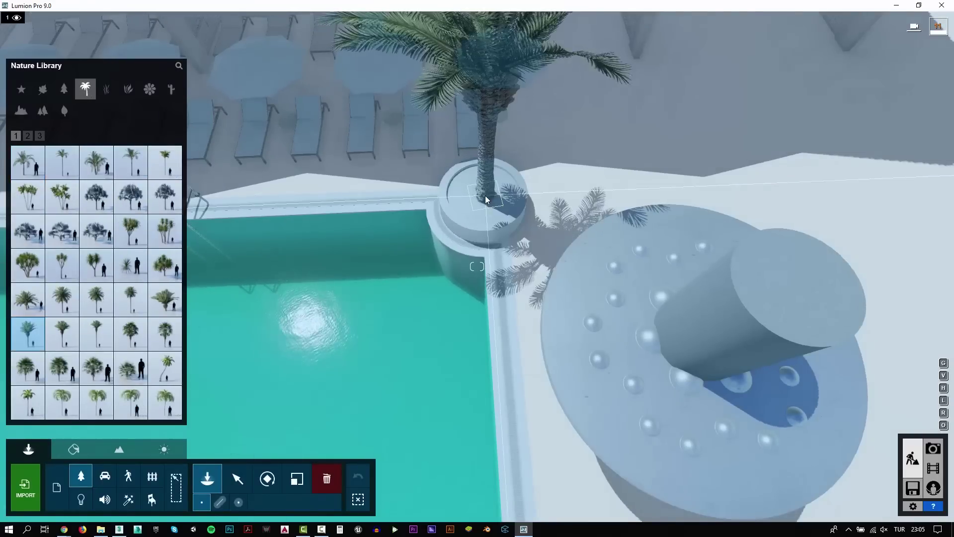
{"action": "right_click_drag", "start_coordinate": [485, 201], "coordinate": [485, 189]}
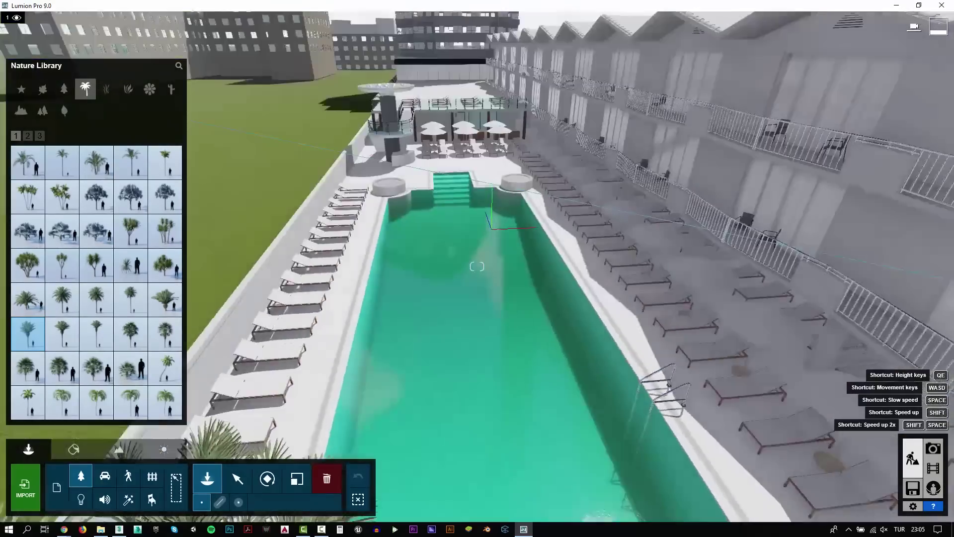
{"action": "right_click_drag", "start_coordinate": [477, 266], "coordinate": [477, 258]}
{"action": "left_click", "coordinate": [422, 265]}
{"action": "left_click", "coordinate": [692, 272]}
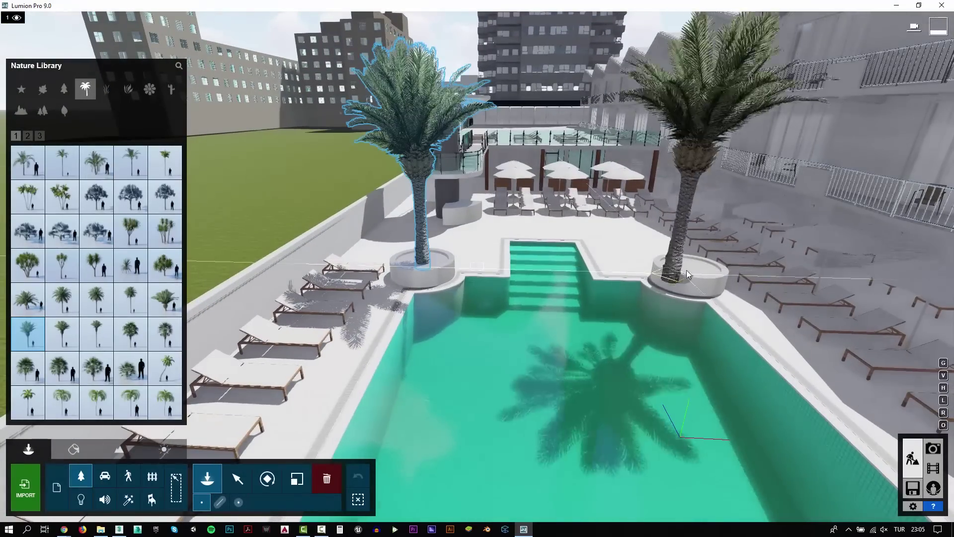
Check the palms from the Photo 1 camera in Photo mode, then return to Build mode
{"action": "left_click", "coordinate": [934, 449]}
{"action": "left_click", "coordinate": [69, 457]}
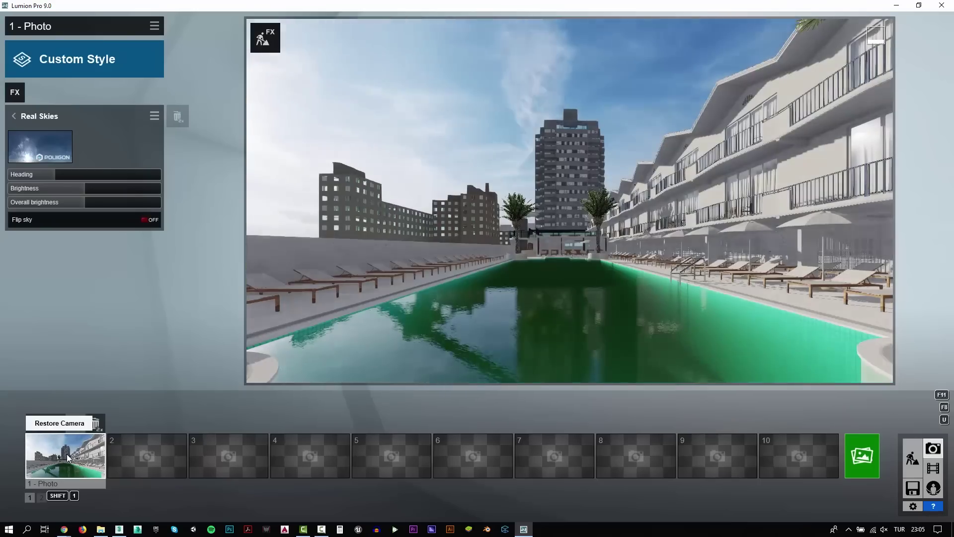
{"action": "left_click", "coordinate": [913, 458]}
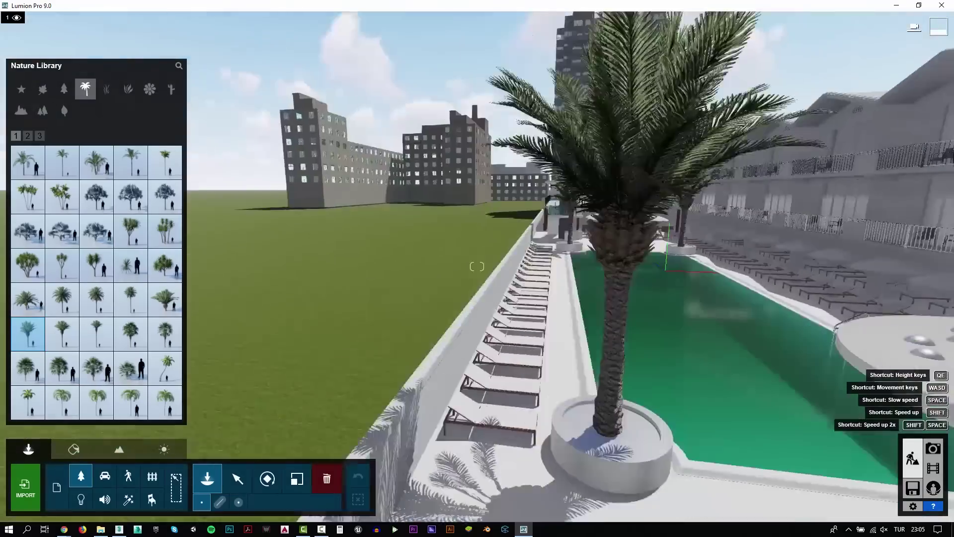
Draw a mass-placement palm line along the lawn and raise the number of palms
{"action": "right_click_drag", "start_coordinate": [477, 266], "coordinate": [477, 266]}
{"action": "key", "text": "s"}
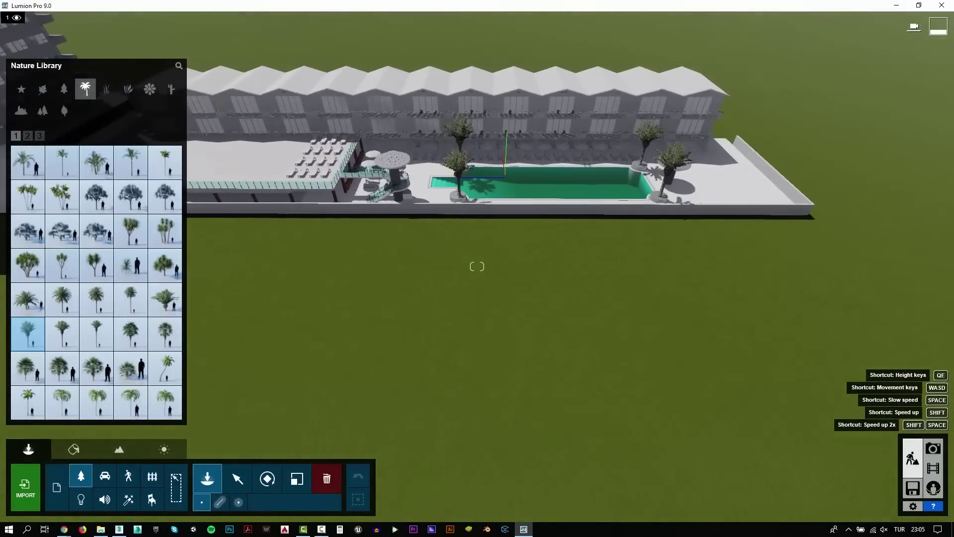
{"action": "left_click", "coordinate": [816, 242]}
{"action": "left_click", "coordinate": [644, 239]}
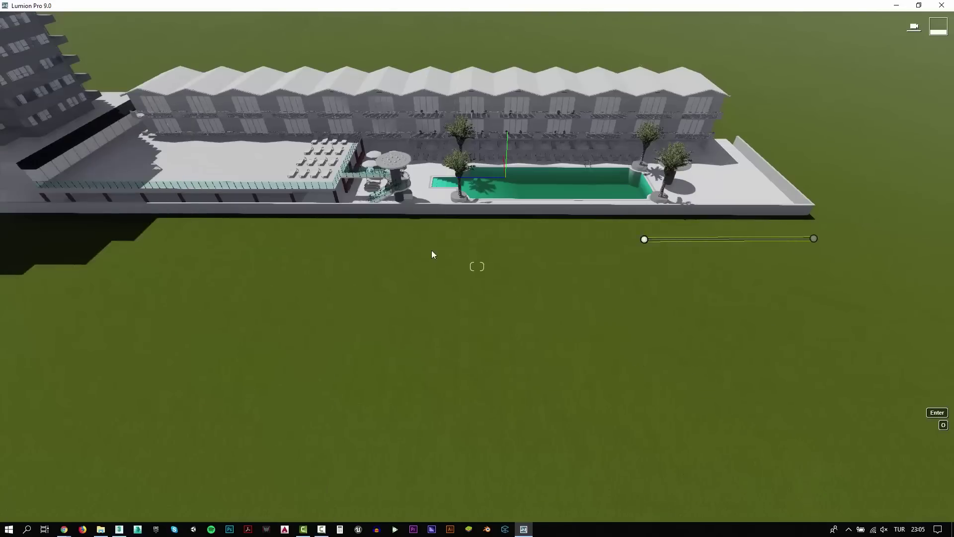
{"action": "left_click", "coordinate": [20, 234]}
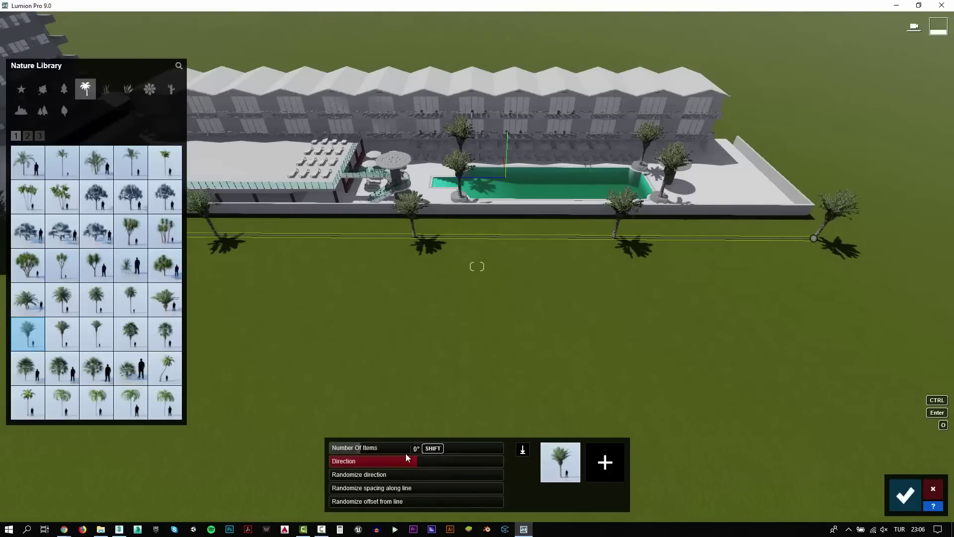
{"action": "left_click_drag", "start_coordinate": [405, 451], "coordinate": [417, 446]}
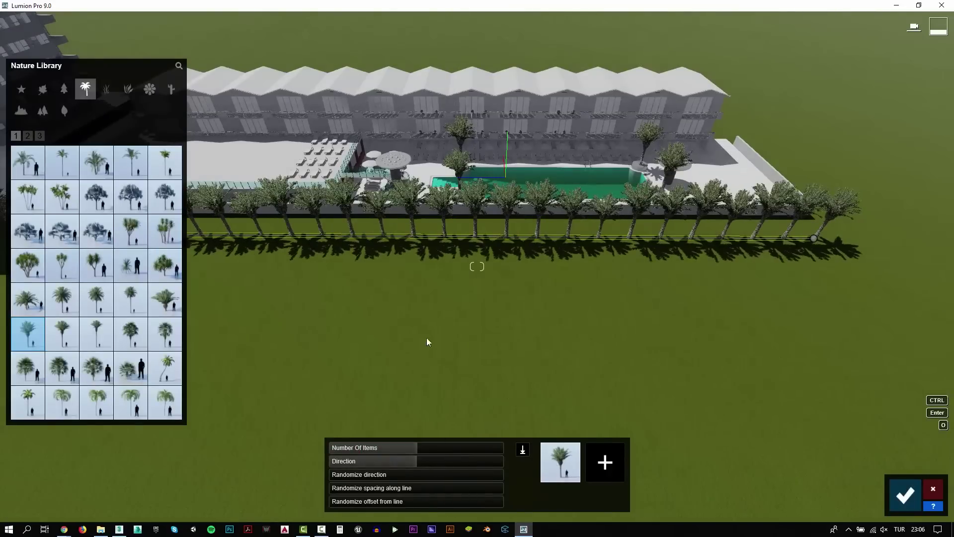
Swap in a different palm and extend the row's near end along the lawn
{"action": "left_click", "coordinate": [69, 168]}
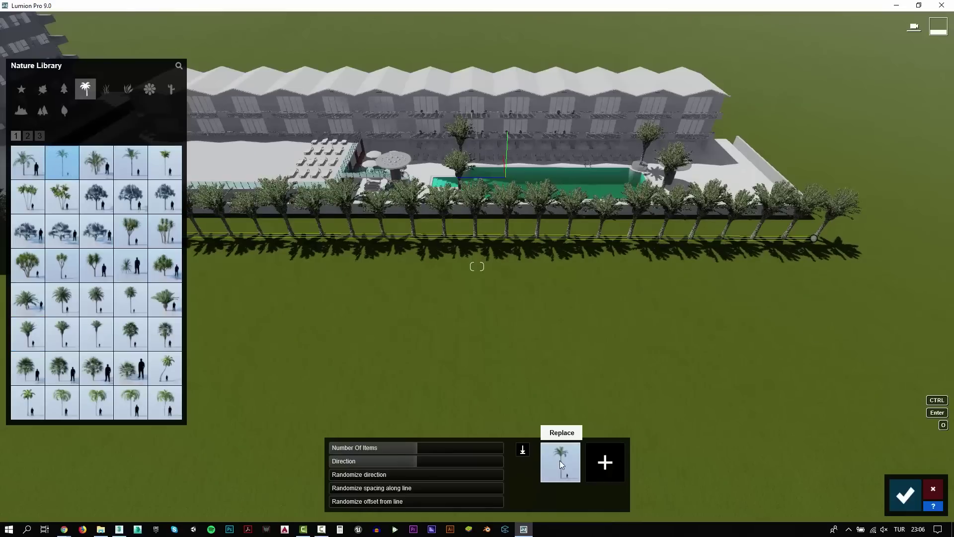
{"action": "right_click_drag", "start_coordinate": [558, 321], "coordinate": [497, 397]}
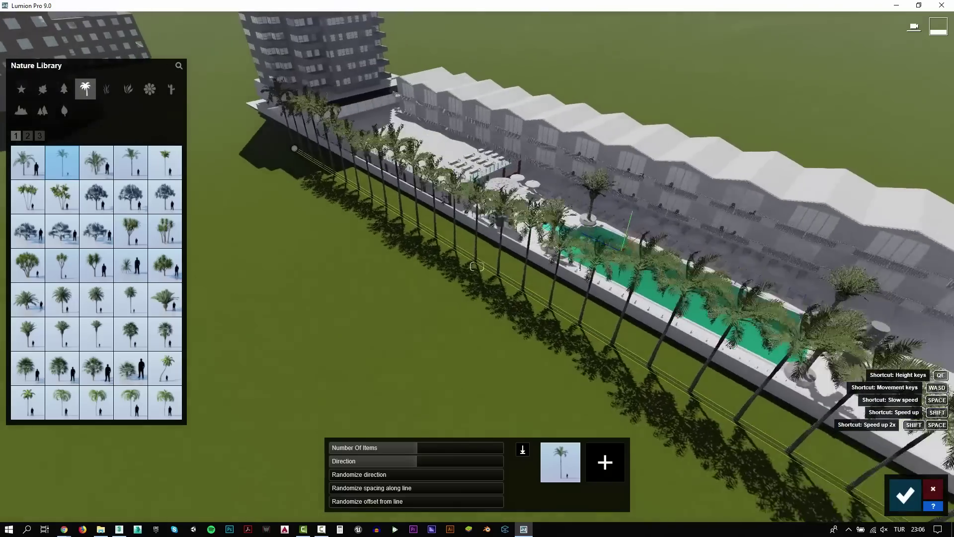
{"action": "right_click_drag", "start_coordinate": [447, 348], "coordinate": [325, 380]}
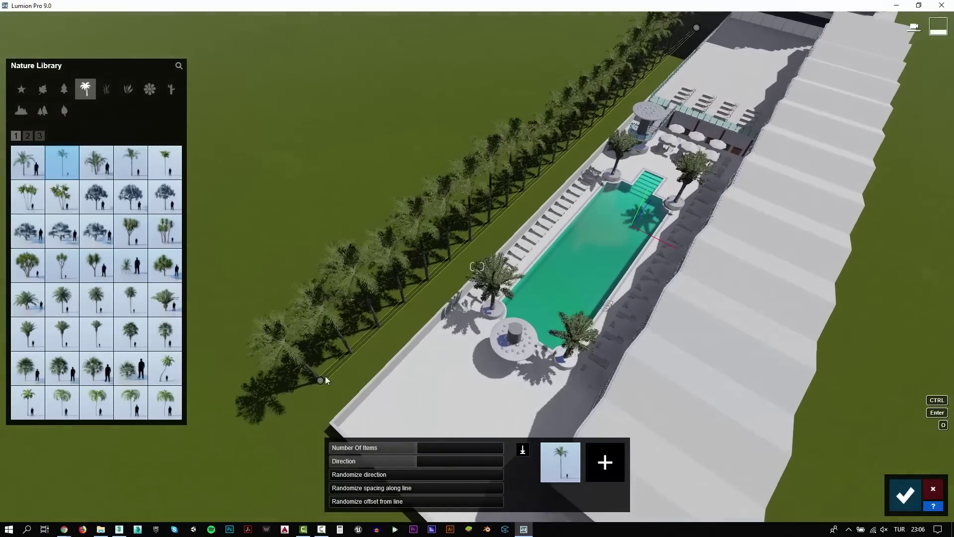
{"action": "left_click_drag", "start_coordinate": [320, 381], "coordinate": [327, 408]}
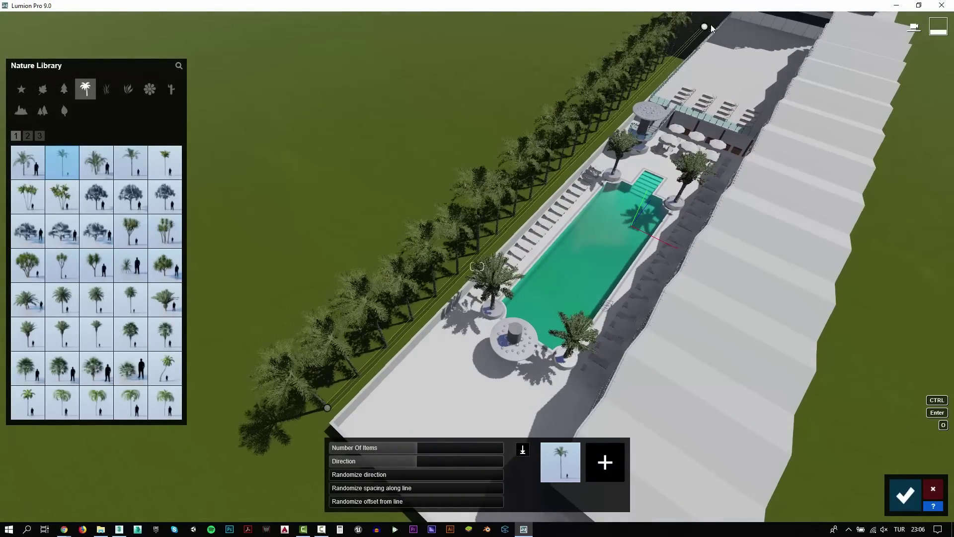
{"action": "right_click_drag", "start_coordinate": [717, 21], "coordinate": [716, 149]}
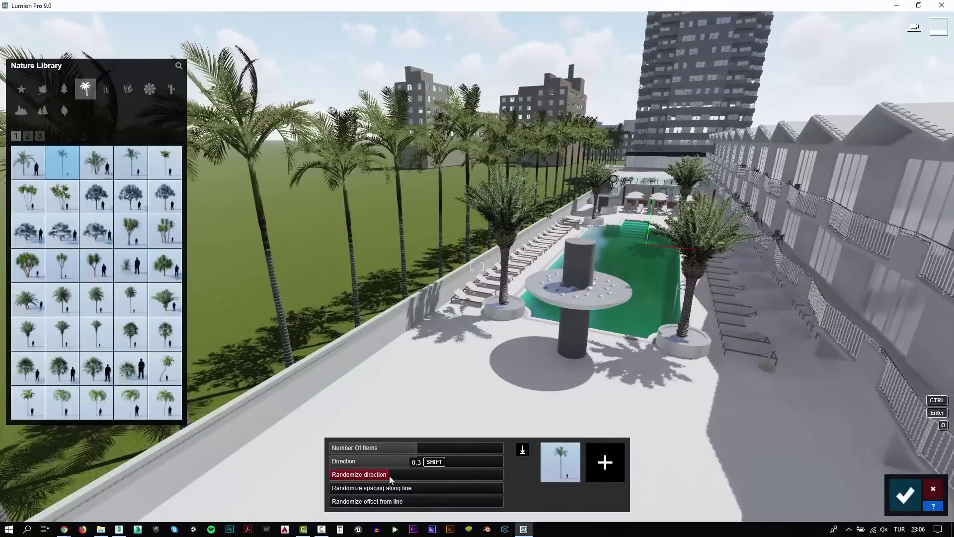
Randomize each palm's direction, replace them with another palm species, and confirm
{"action": "left_click_drag", "start_coordinate": [389, 475], "coordinate": [462, 475]}
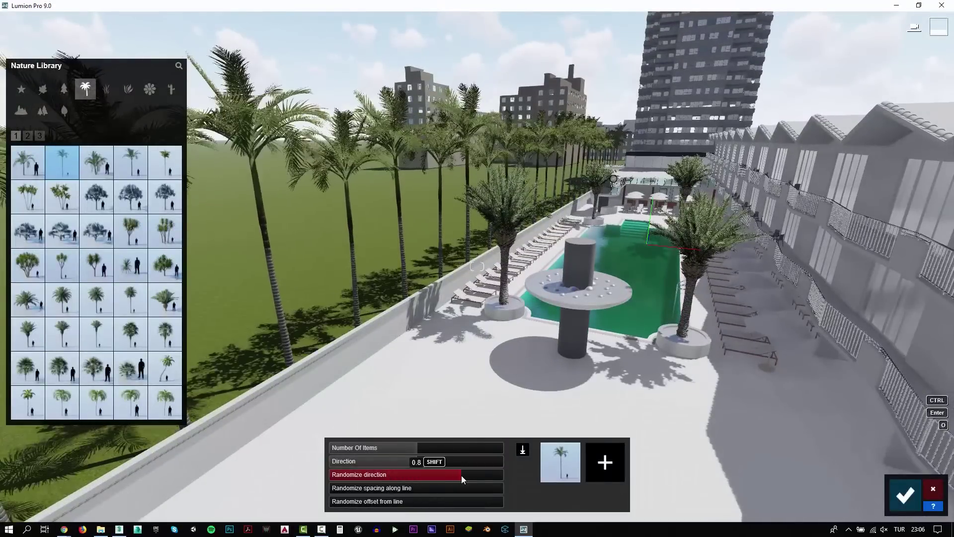
{"action": "left_click", "coordinate": [131, 162]}
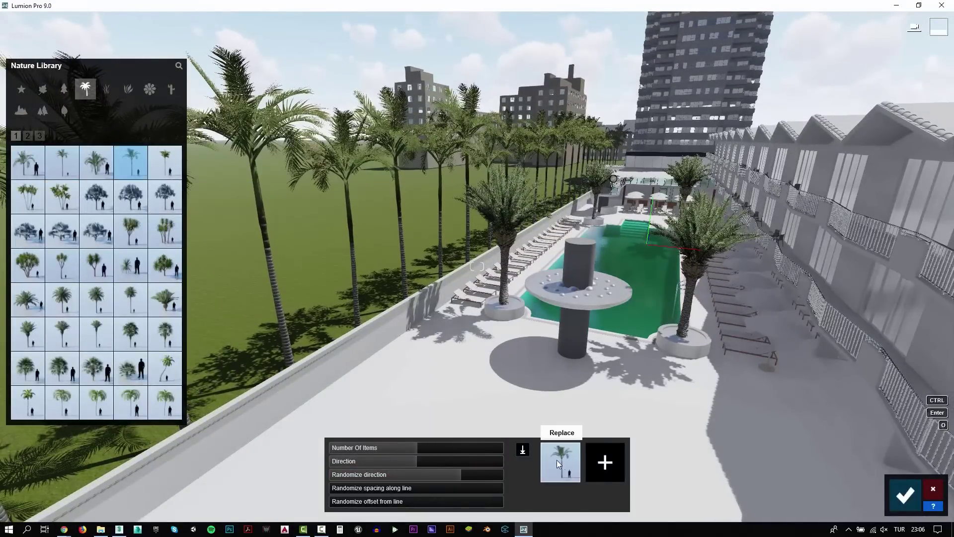
{"action": "left_click", "coordinate": [561, 460]}
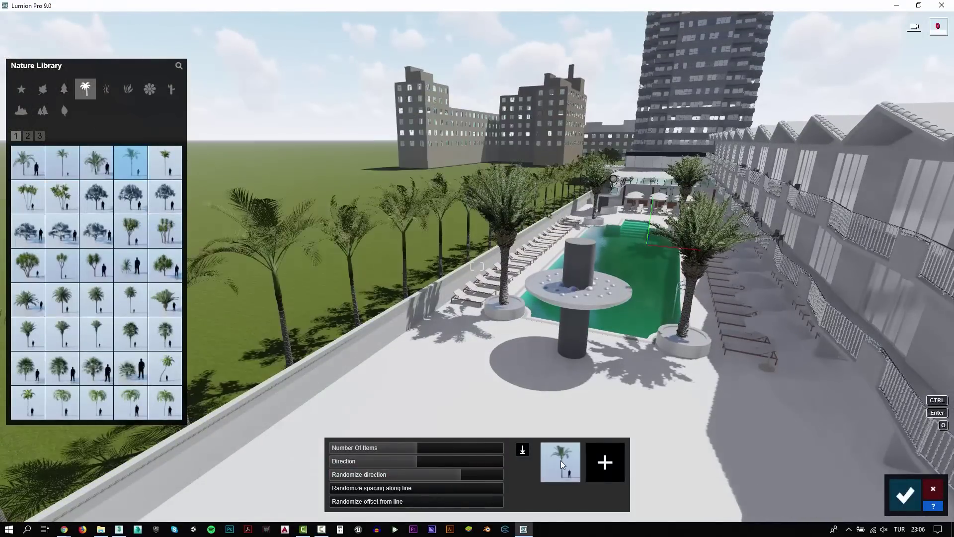
{"action": "left_click", "coordinate": [912, 500]}
Check the shot from the Photo 1 camera view, then go back to build mode
{"action": "left_click", "coordinate": [933, 448]}
{"action": "left_click", "coordinate": [83, 470]}
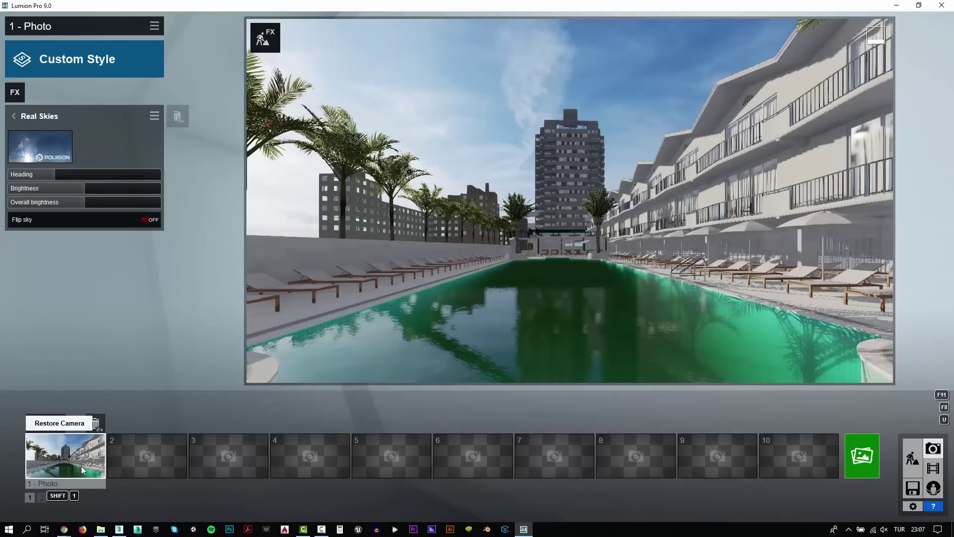
{"action": "left_click", "coordinate": [914, 469]}
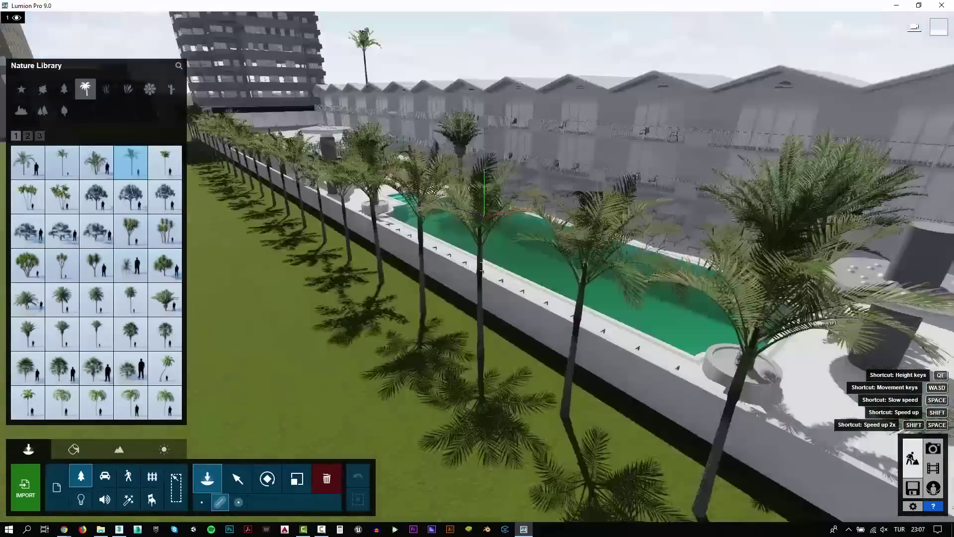
Lay a second, denser palm line along the lawn that mixes two palm varieties
{"action": "scroll", "coordinate": [834, 272], "scroll_direction": "down", "scroll_amount": 5}
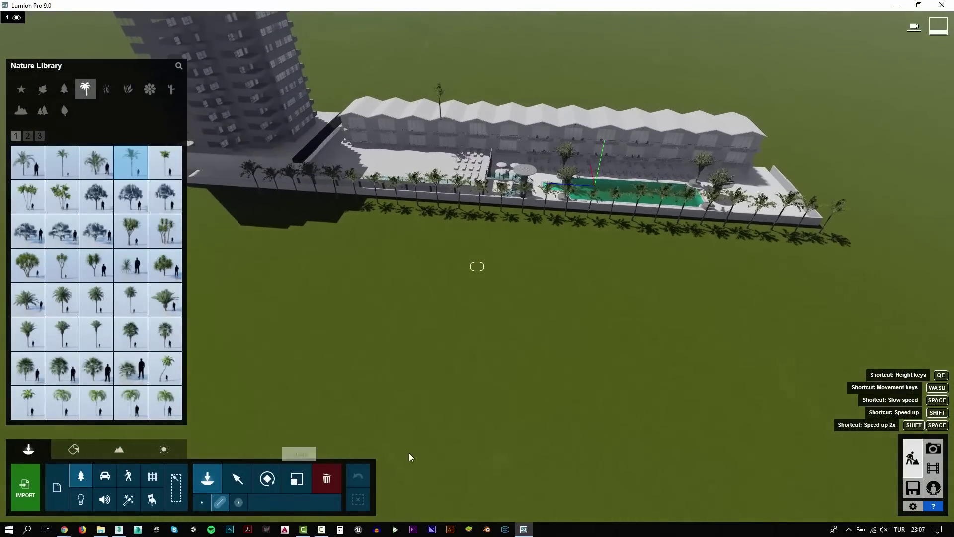
{"action": "mouse_move", "coordinate": [802, 261]}
{"action": "left_mouse_down"}
{"action": "mouse_move", "coordinate": [243, 232]}
{"action": "mouse_move", "coordinate": [234, 218]}
{"action": "left_mouse_up"}
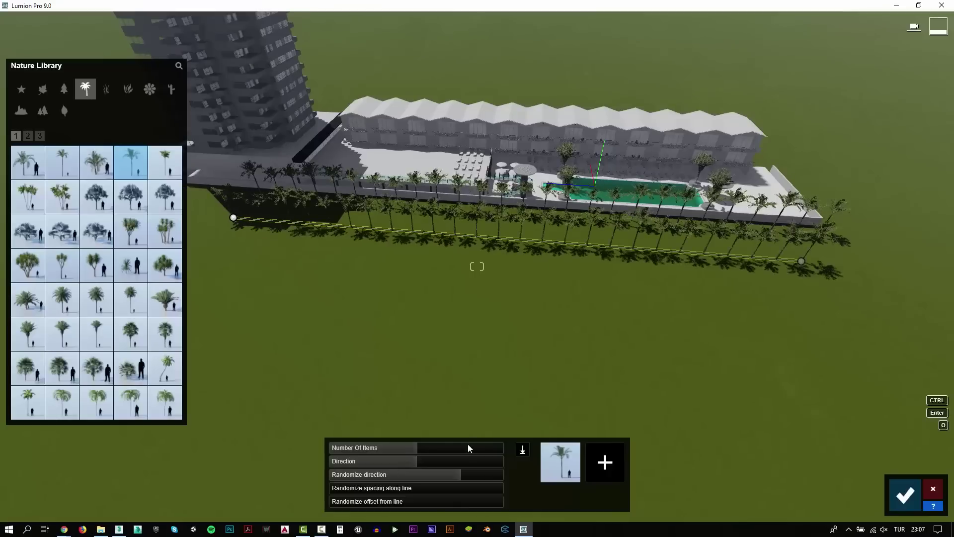
{"action": "left_click_drag", "start_coordinate": [469, 448], "coordinate": [454, 449]}
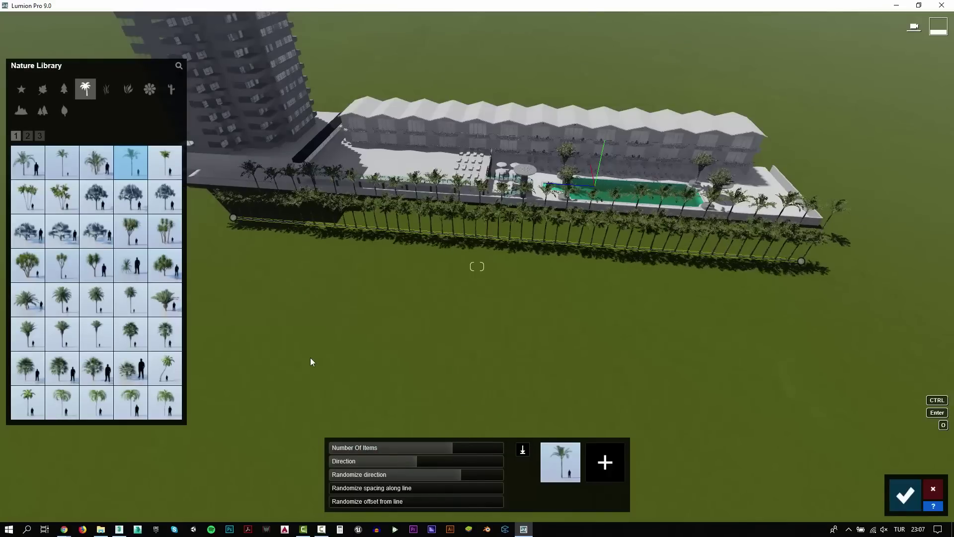
{"action": "left_click", "coordinate": [590, 439]}
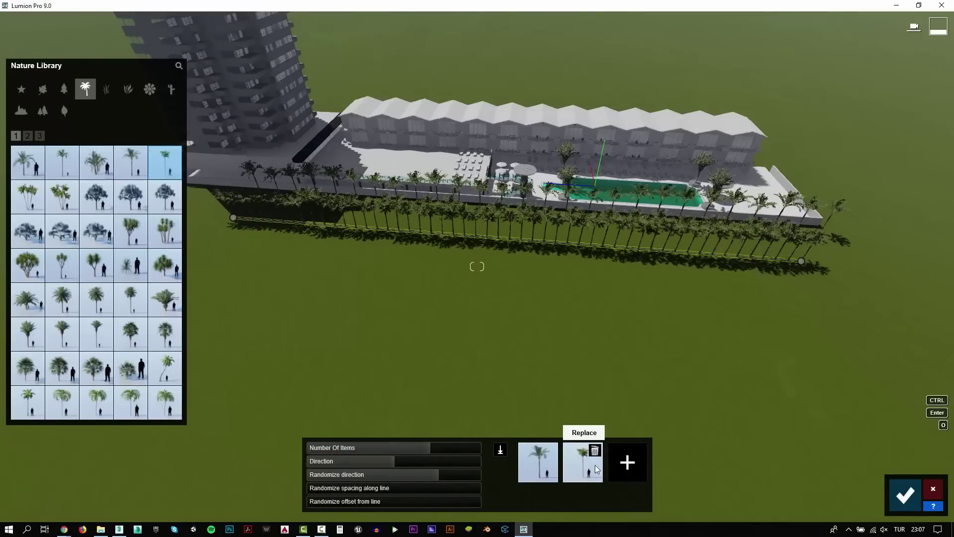
{"action": "left_click", "coordinate": [917, 508]}
{"action": "left_click", "coordinate": [933, 450]}
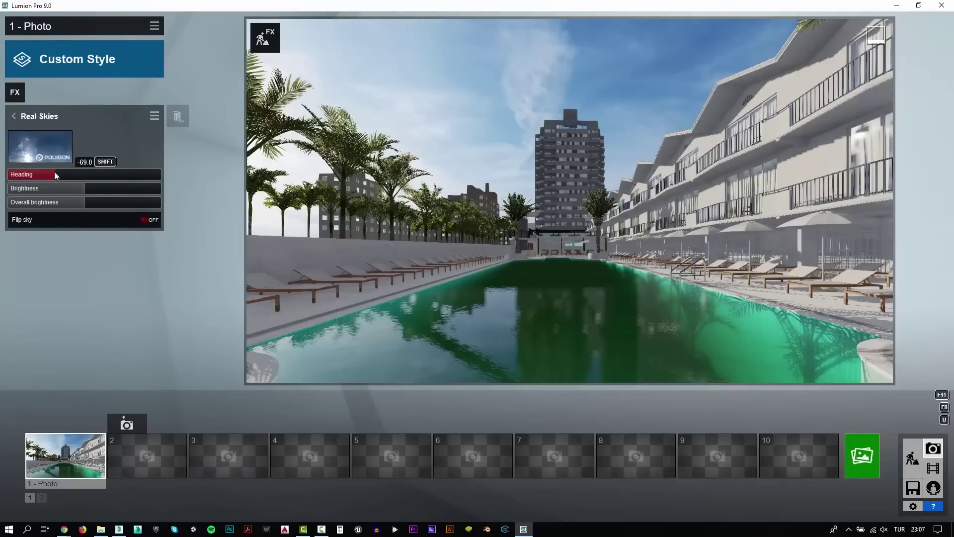
Set Photo 1's real sky to Clear 3 and rotate its heading to about -76
{"action": "left_click", "coordinate": [70, 158]}
{"action": "left_click", "coordinate": [617, 103]}
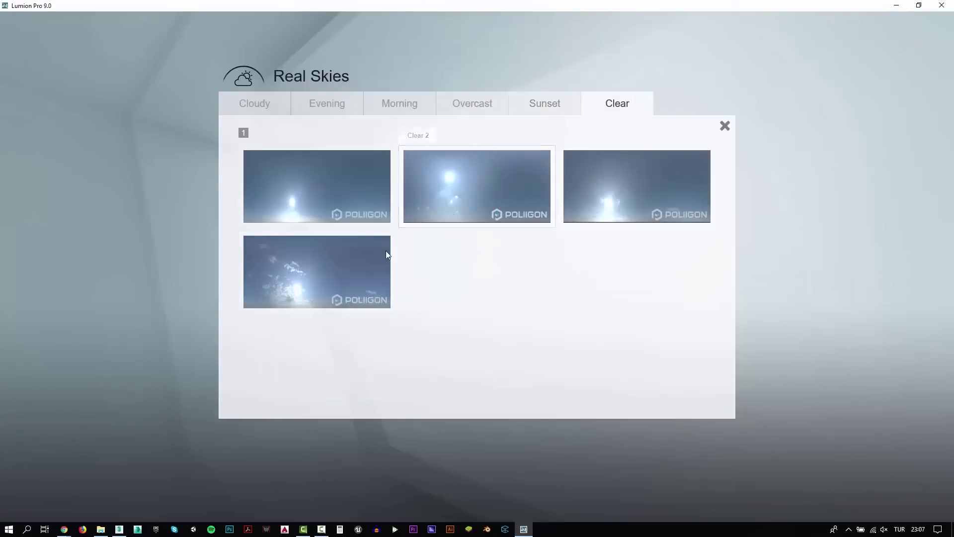
{"action": "left_click", "coordinate": [575, 197]}
{"action": "mouse_move", "coordinate": [61, 176]}
{"action": "left_mouse_down"}
{"action": "mouse_move", "coordinate": [25, 178]}
{"action": "mouse_move", "coordinate": [139, 177]}
{"action": "mouse_move", "coordinate": [39, 183]}
{"action": "mouse_move", "coordinate": [55, 179]}
{"action": "left_mouse_up"}
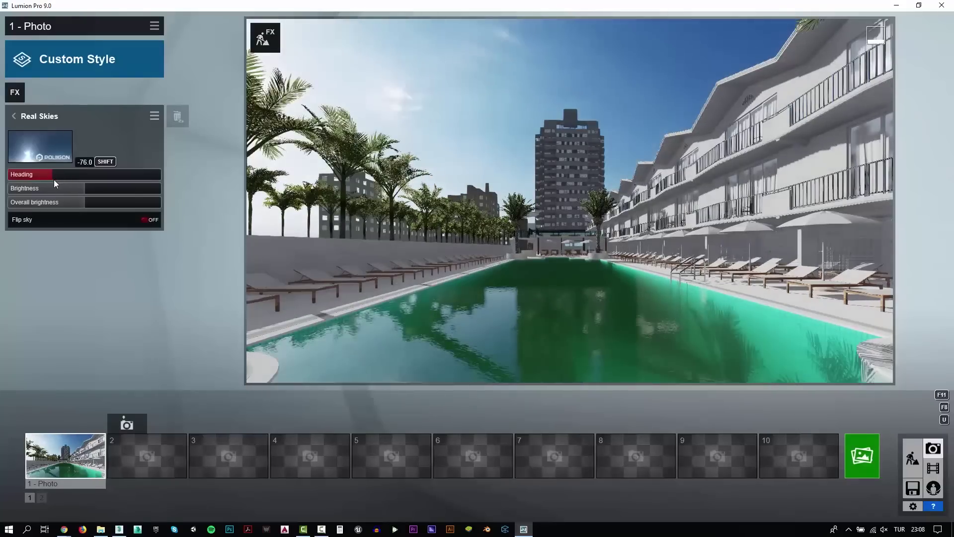
Give the poolside floor a Standard material with the pavement_001_color_01.jpg colour map
{"action": "left_click", "coordinate": [913, 457]}
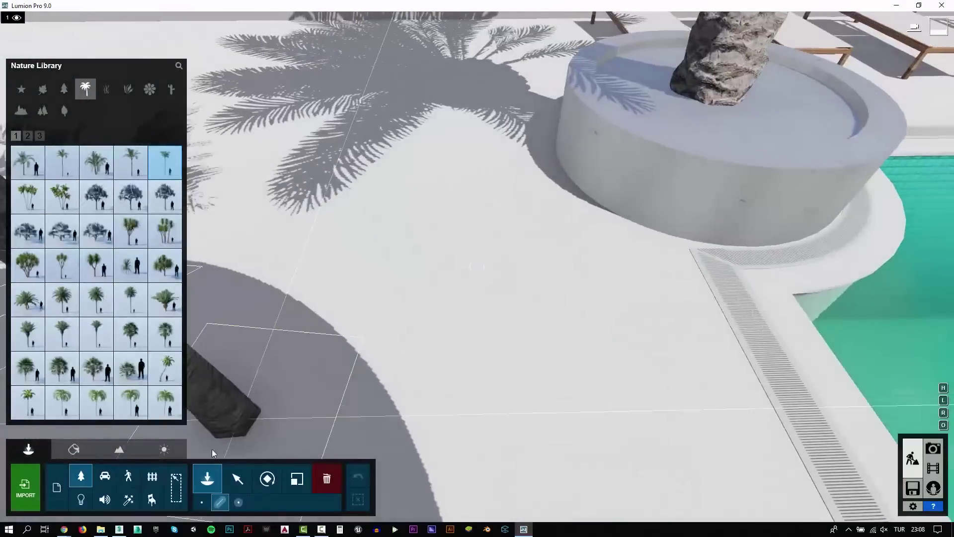
{"action": "left_click", "coordinate": [74, 449]}
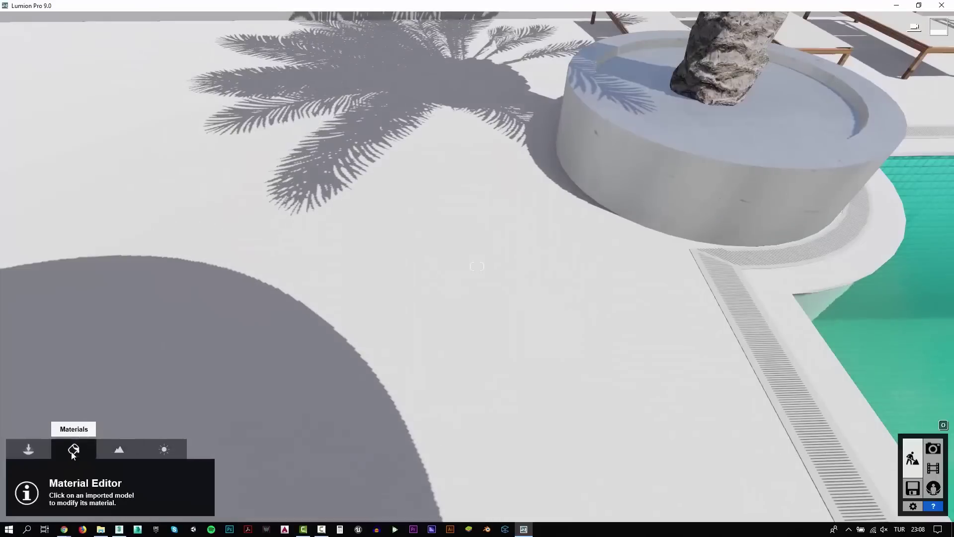
{"action": "left_click", "coordinate": [426, 282]}
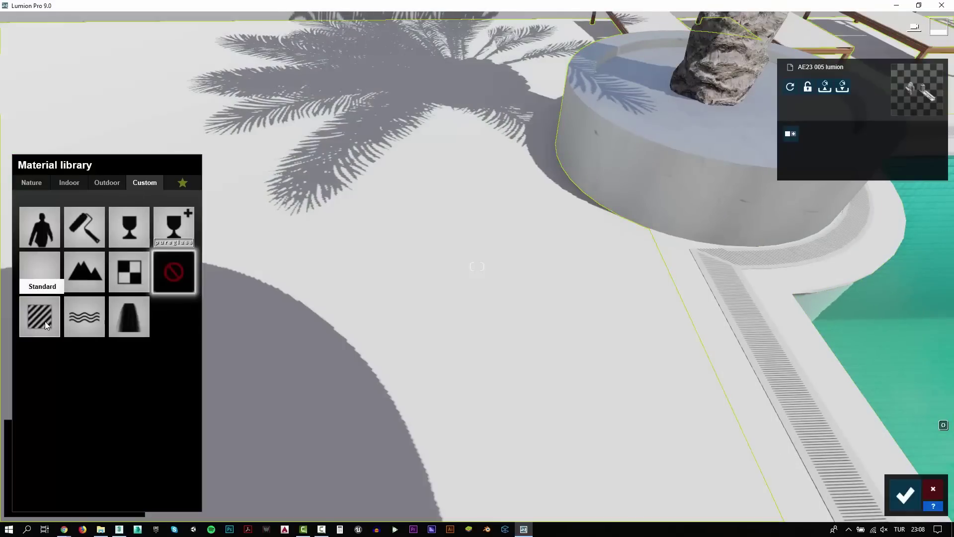
{"action": "left_click", "coordinate": [45, 321]}
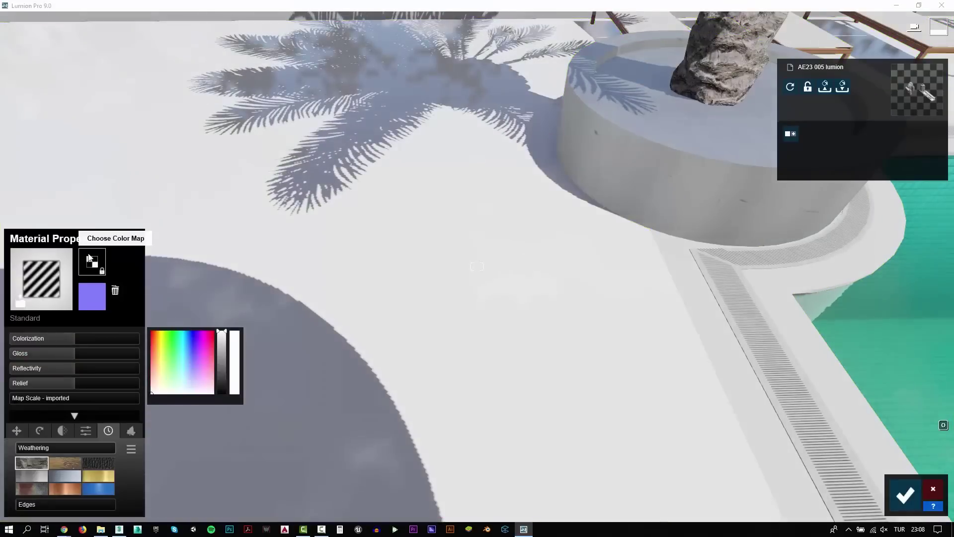
{"action": "left_click", "coordinate": [44, 278]}
{"action": "double_click", "coordinate": [151, 80]}
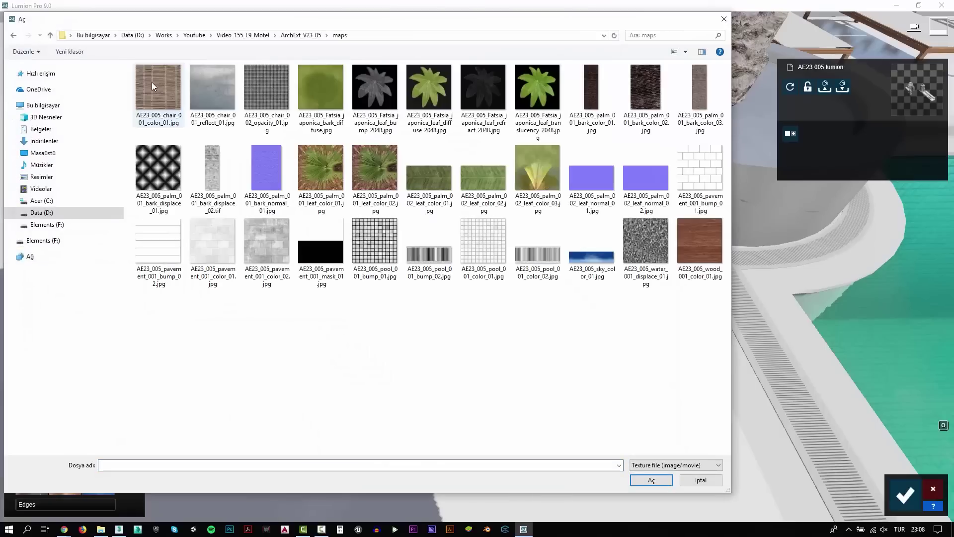
{"action": "double_click", "coordinate": [210, 235]}
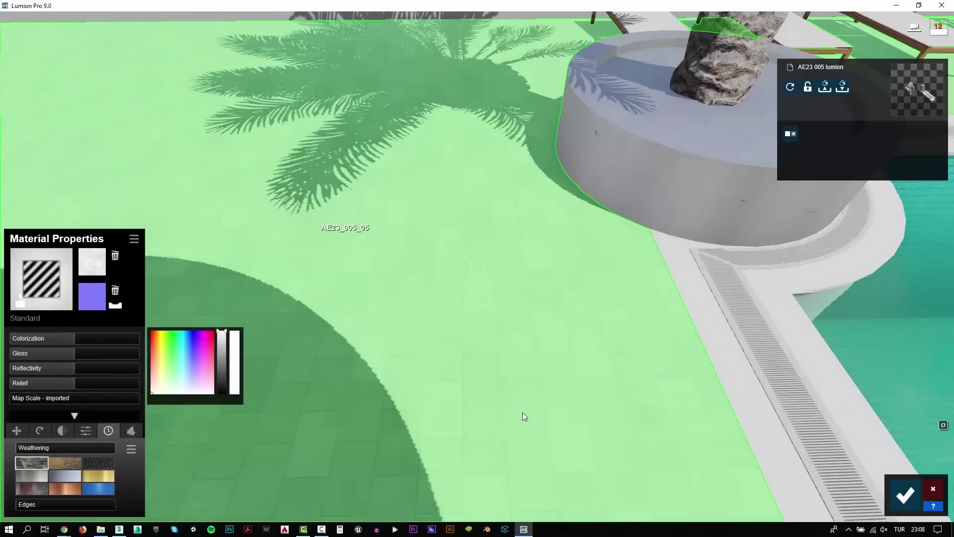
Raise the floor's relief to 1.7 and increase its reflectivity
{"action": "right_click_drag", "start_coordinate": [523, 413], "coordinate": [130, 320]}
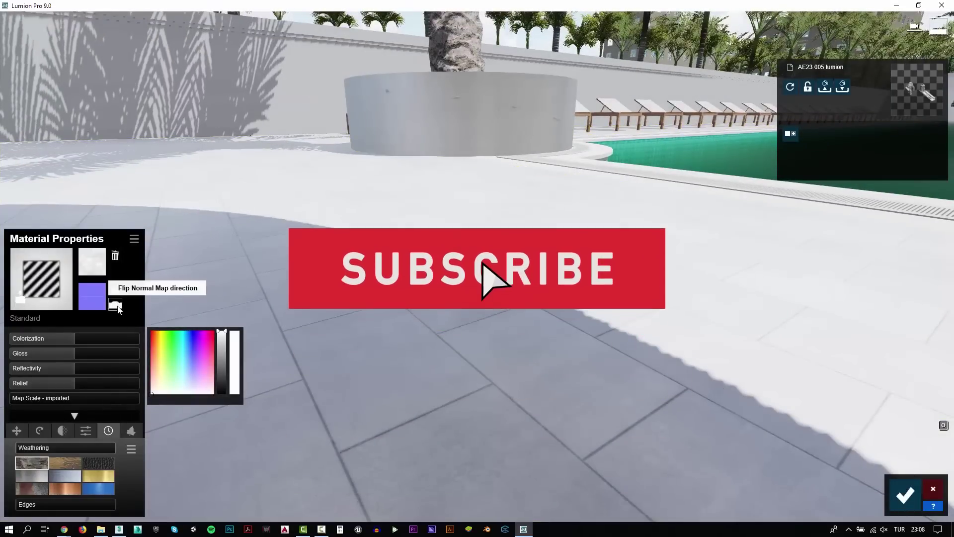
{"action": "left_click_drag", "start_coordinate": [109, 383], "coordinate": [122, 381]}
{"action": "right_click_drag", "start_coordinate": [123, 381], "coordinate": [82, 389]}
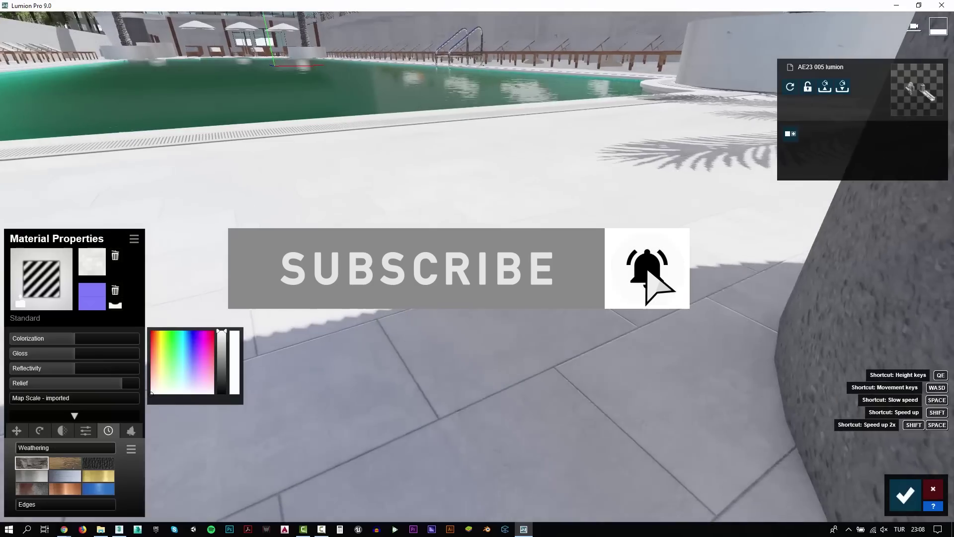
{"action": "left_click", "coordinate": [92, 369]}
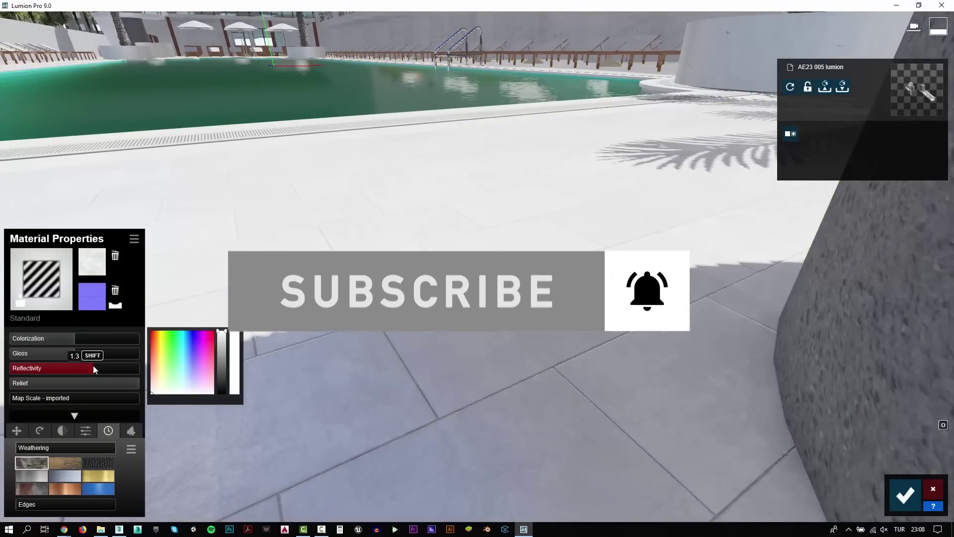
{"action": "right_click_drag", "start_coordinate": [93, 368], "coordinate": [93, 368]}
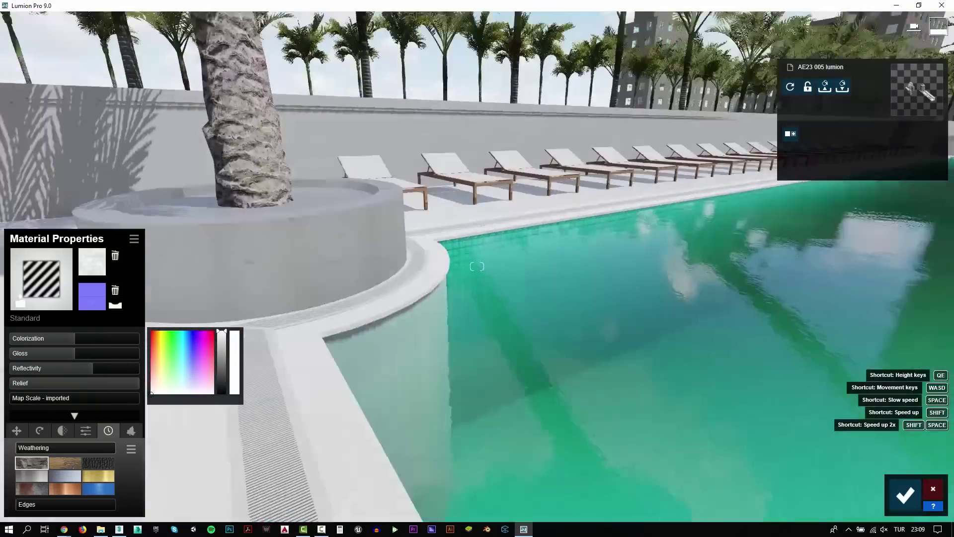
{"action": "right_click_drag", "start_coordinate": [504, 408], "coordinate": [504, 407]}
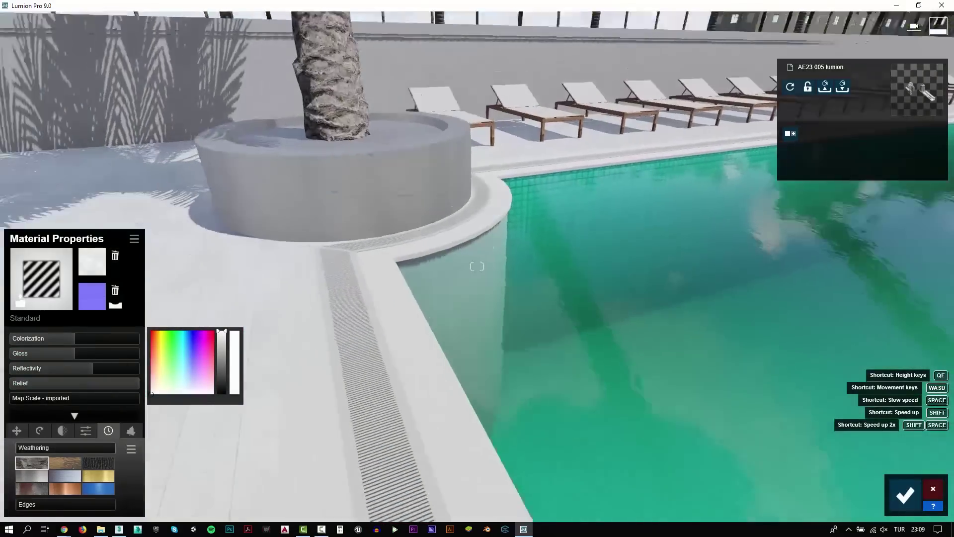
Try Indoor Plastic Glossy 007 on the drain gutter, then discard the change
{"action": "left_click", "coordinate": [503, 407]}
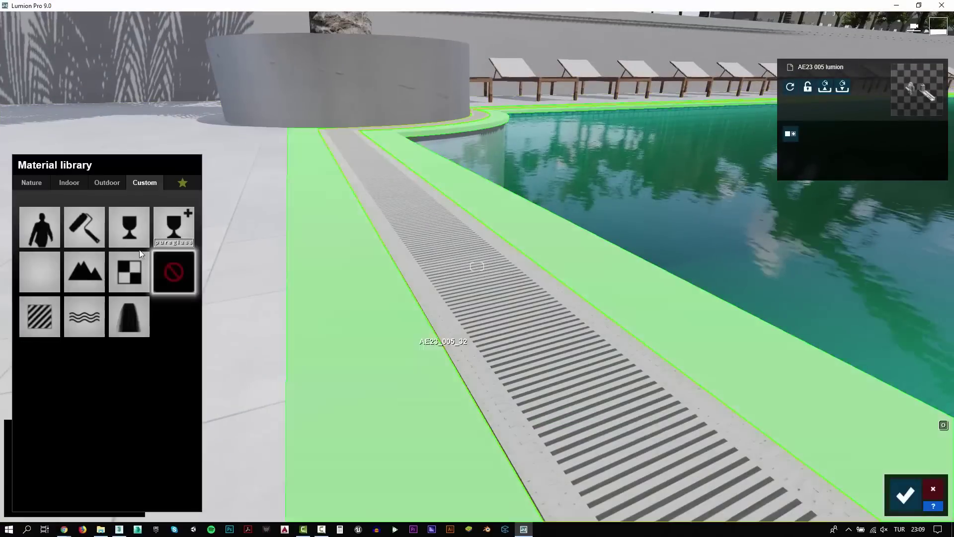
{"action": "left_click", "coordinate": [75, 184]}
{"action": "left_click", "coordinate": [44, 270]}
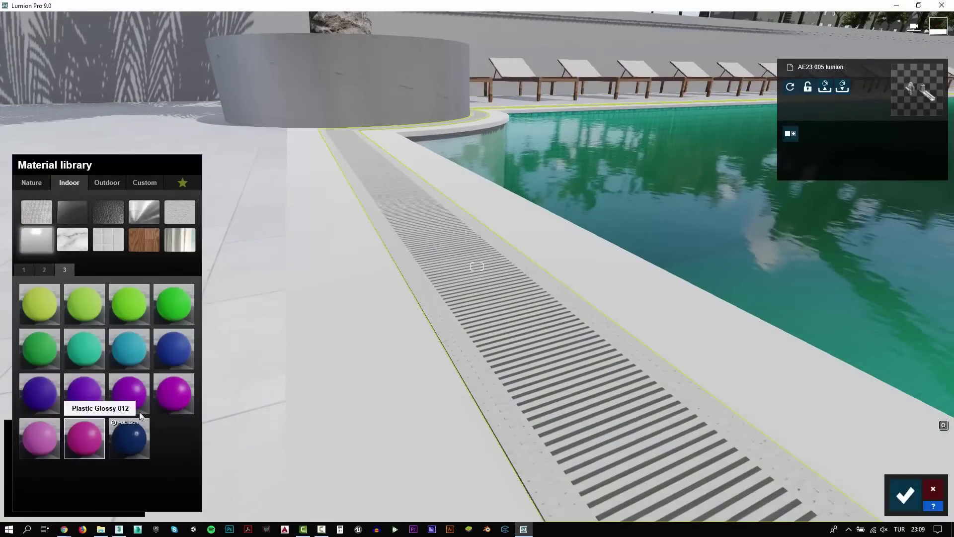
{"action": "left_click", "coordinate": [172, 401]}
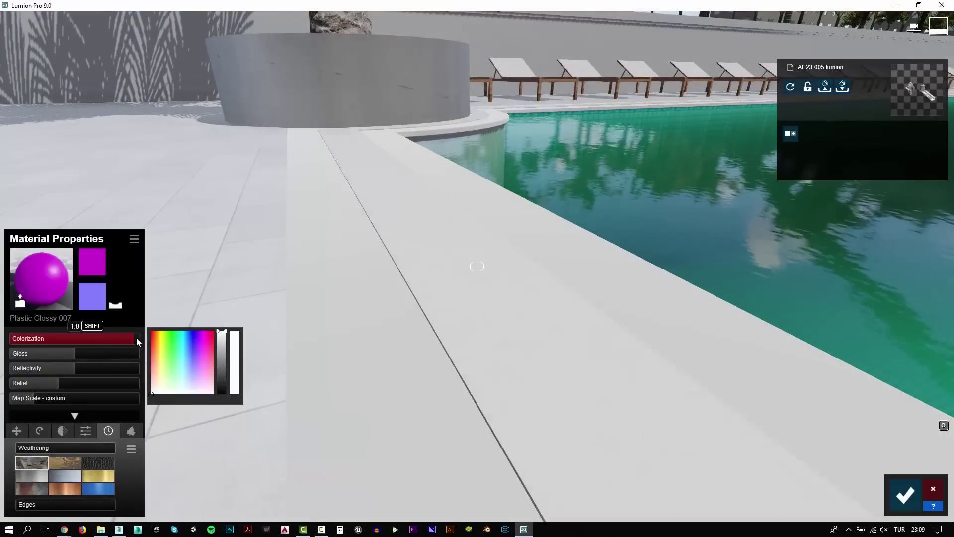
{"action": "left_click", "coordinate": [933, 488]}
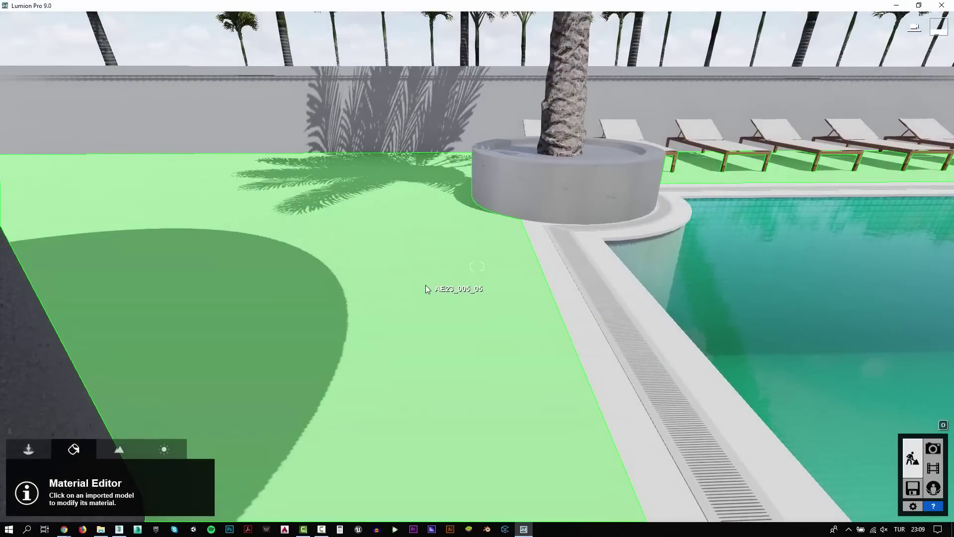
Remake the floor as Standard with a tile colour map, maximum relief and reflectivity
{"action": "left_click", "coordinate": [447, 434]}
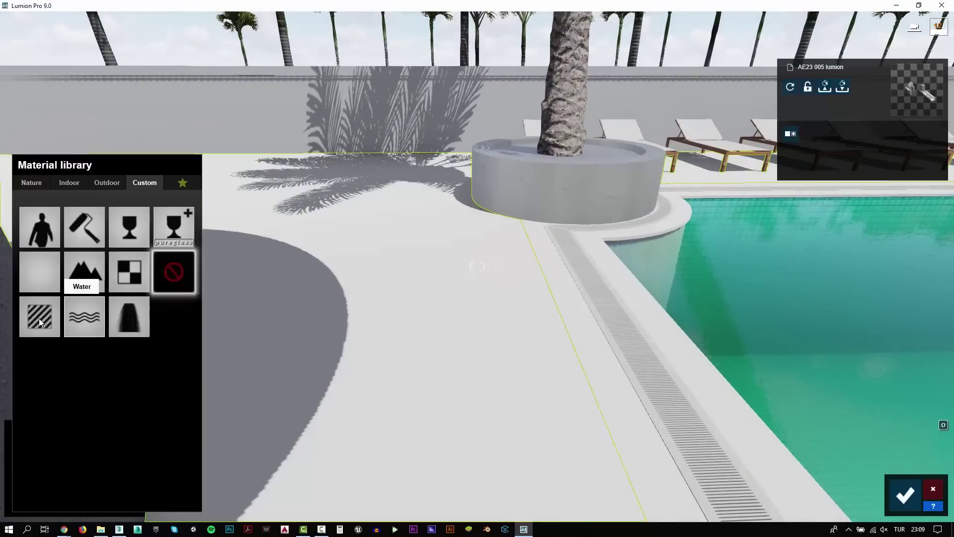
{"action": "left_click", "coordinate": [38, 318]}
{"action": "left_click", "coordinate": [87, 264]}
{"action": "double_click", "coordinate": [157, 241]}
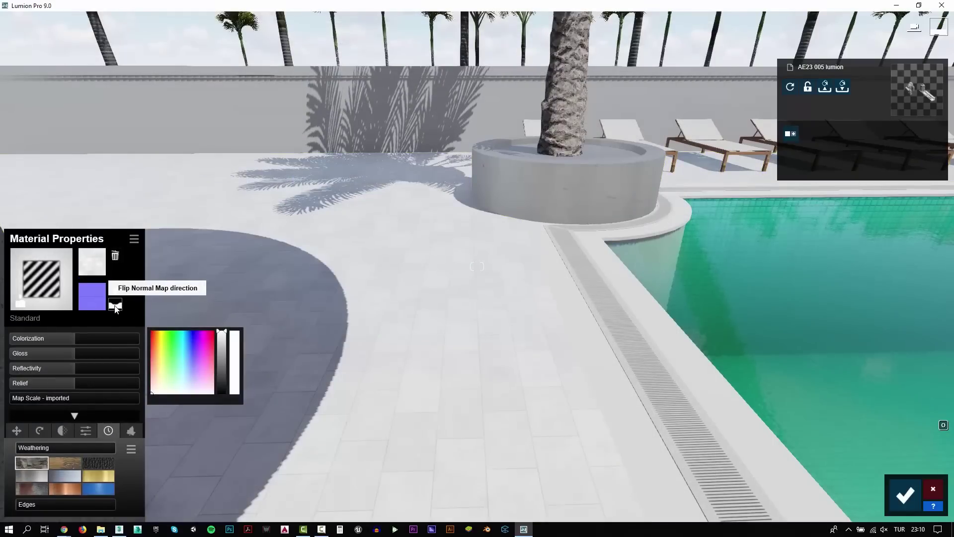
{"action": "left_click_drag", "start_coordinate": [131, 384], "coordinate": [135, 383]}
{"action": "left_click", "coordinate": [93, 367]}
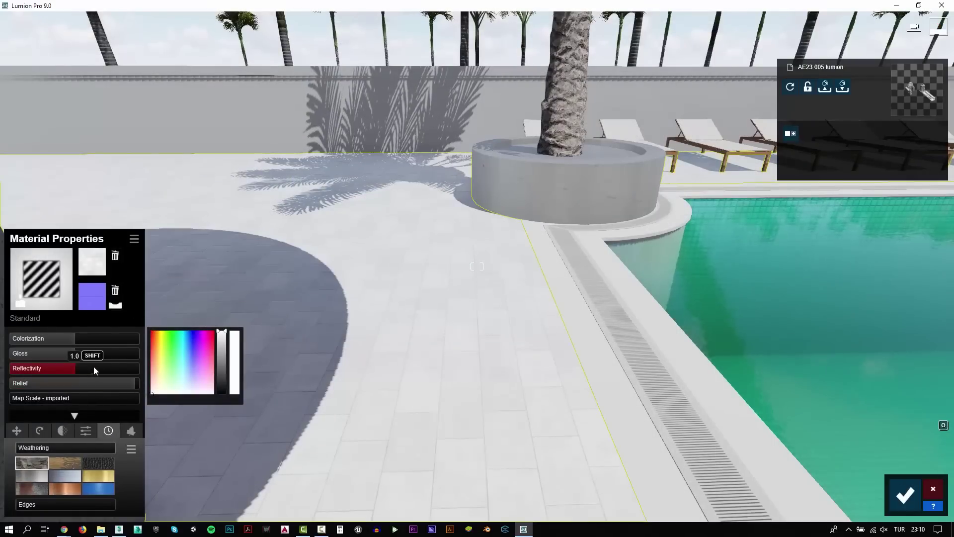
{"action": "left_click", "coordinate": [906, 495]}
Restore Photo 1's saved camera view and apply the Realistic style
{"action": "right_click_drag", "start_coordinate": [906, 495], "coordinate": [746, 492]}
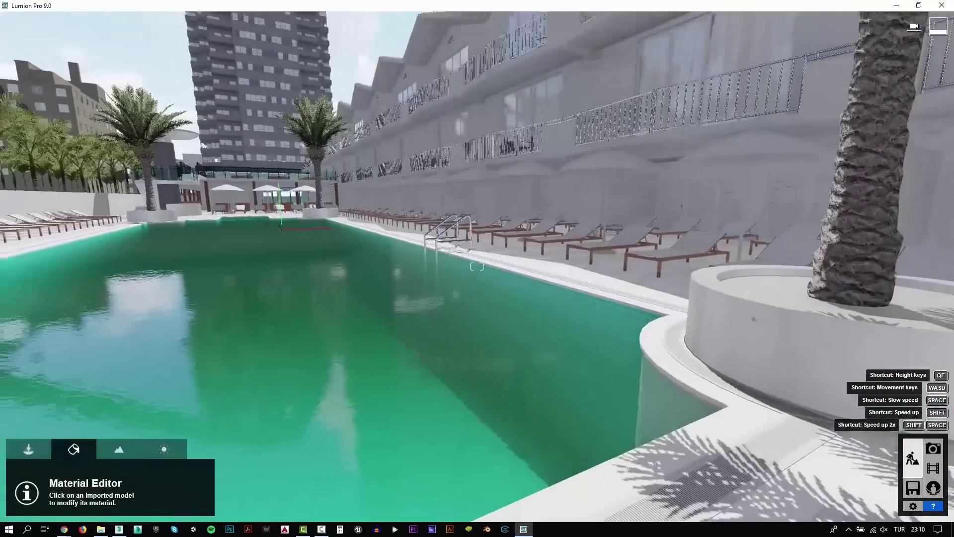
{"action": "right_click_drag", "start_coordinate": [477, 267], "coordinate": [934, 448]}
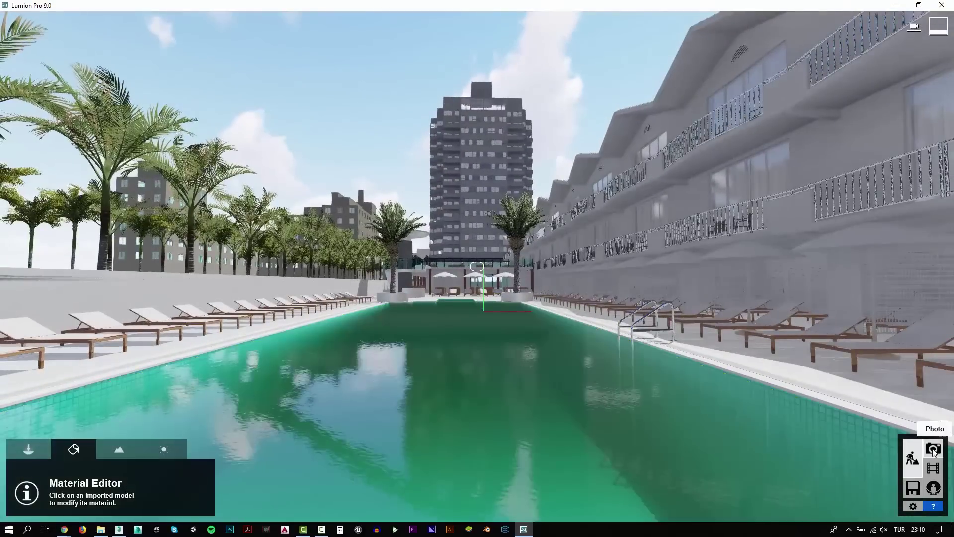
{"action": "left_click", "coordinate": [933, 448]}
{"action": "left_click", "coordinate": [65, 460]}
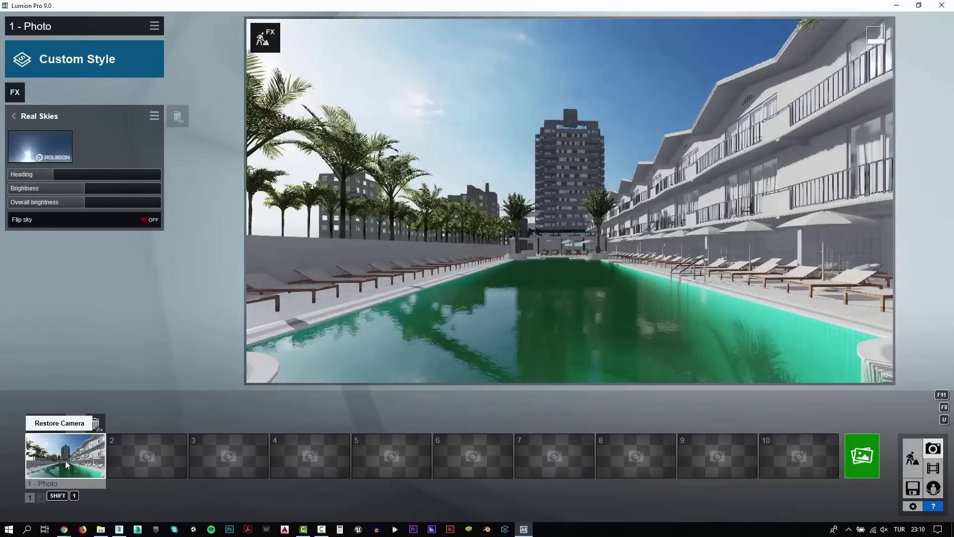
{"action": "left_click", "coordinate": [90, 59]}
{"action": "left_click", "coordinate": [442, 159]}
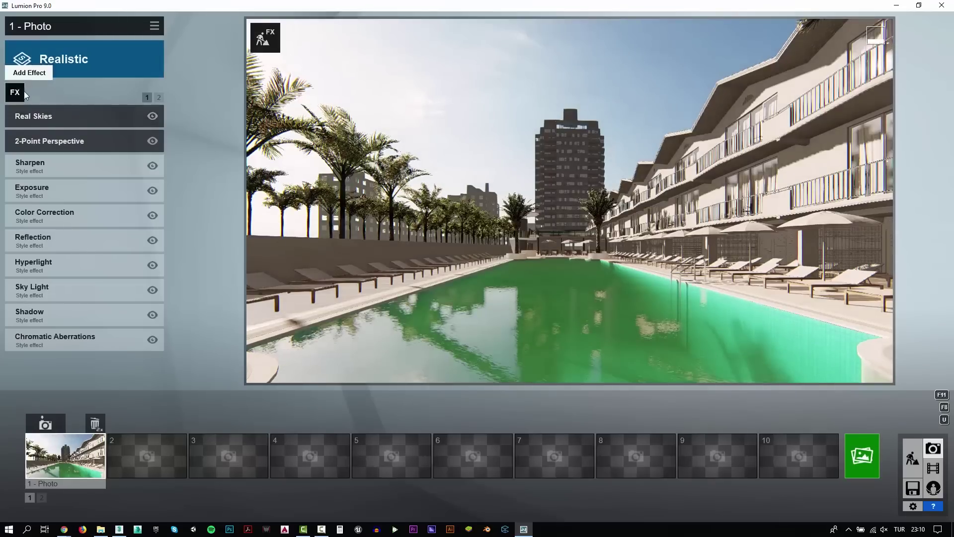
Add a high-quality Reflection effect with planes on the pool water and two windows
{"action": "left_click", "coordinate": [14, 92]}
{"action": "left_click", "coordinate": [625, 164]}
{"action": "left_click", "coordinate": [135, 211]}
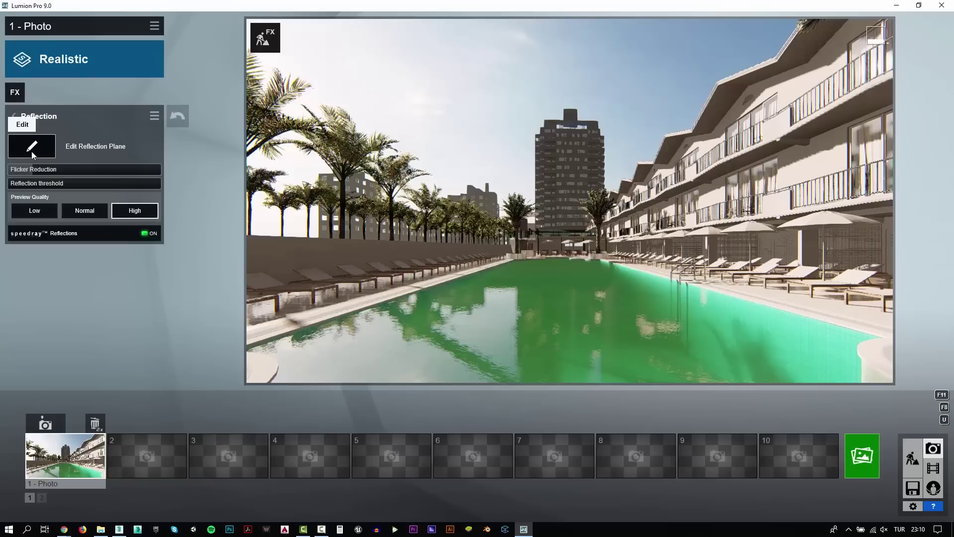
{"action": "left_click", "coordinate": [31, 149]}
{"action": "left_click", "coordinate": [45, 500]}
{"action": "left_click", "coordinate": [451, 433]}
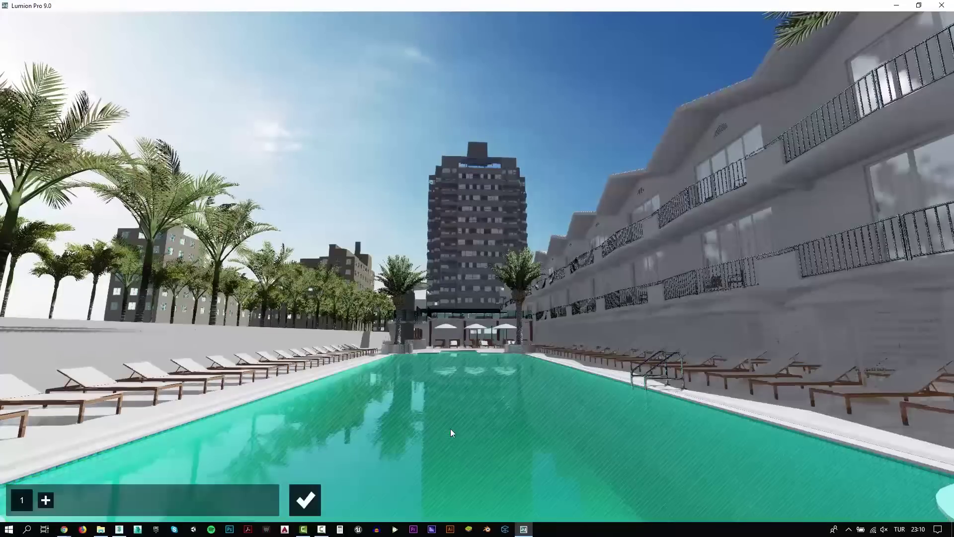
{"action": "left_click", "coordinate": [45, 500]}
{"action": "left_click", "coordinate": [900, 196]}
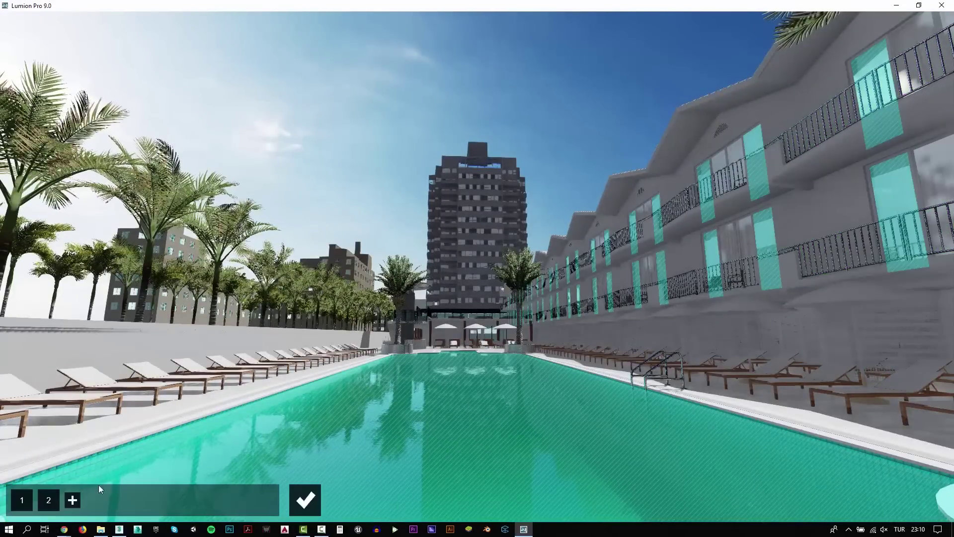
{"action": "left_click", "coordinate": [73, 500]}
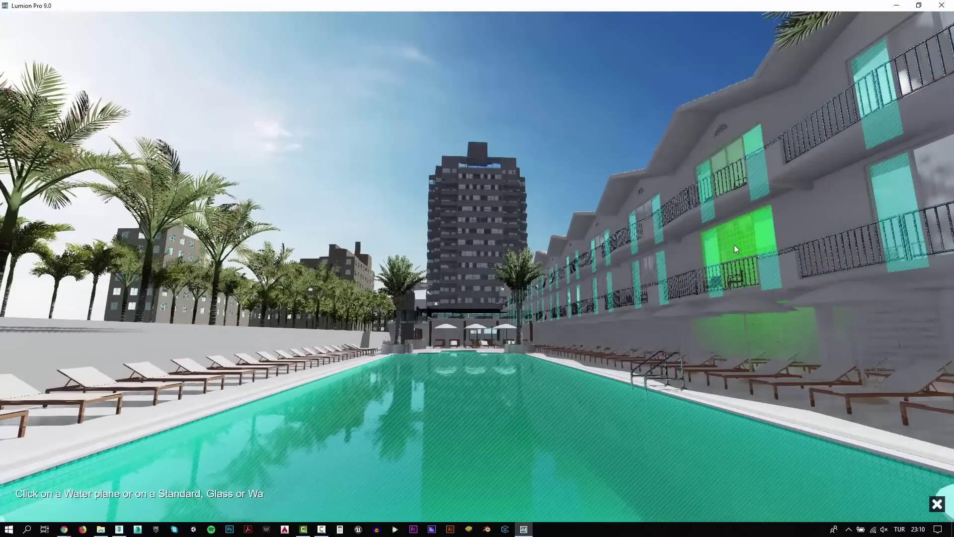
{"action": "left_click", "coordinate": [734, 244]}
{"action": "left_click", "coordinate": [307, 496]}
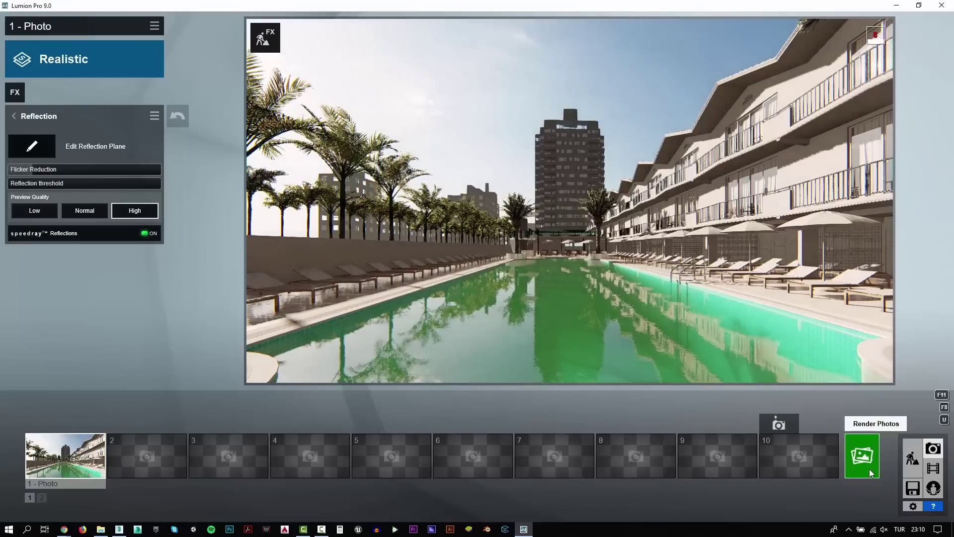
Add a Lens Flare effect with higher master brightness and lens dirt amount
{"action": "left_click", "coordinate": [19, 101]}
{"action": "left_click", "coordinate": [291, 91]}
{"action": "left_click", "coordinate": [616, 234]}
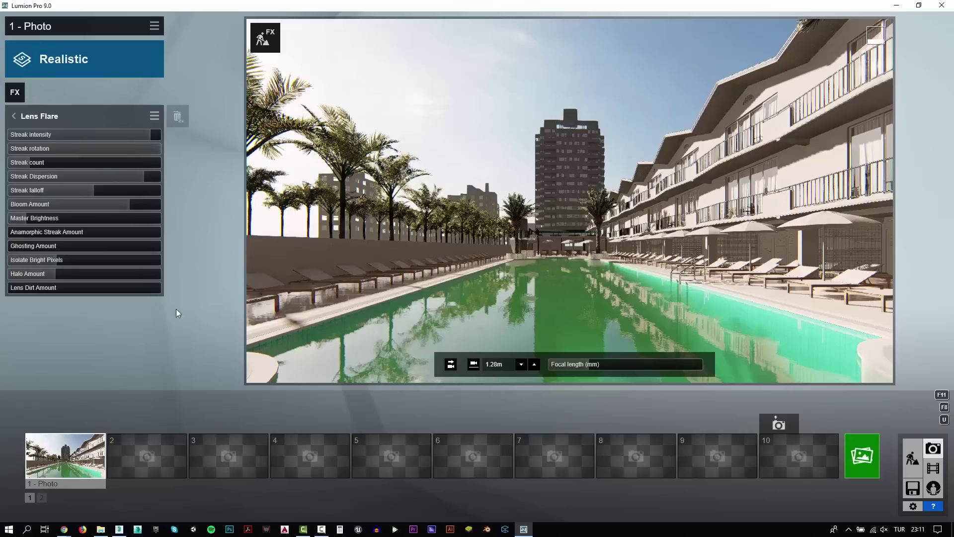
{"action": "left_click", "coordinate": [53, 221]}
{"action": "left_click_drag", "start_coordinate": [74, 287], "coordinate": [142, 278]}
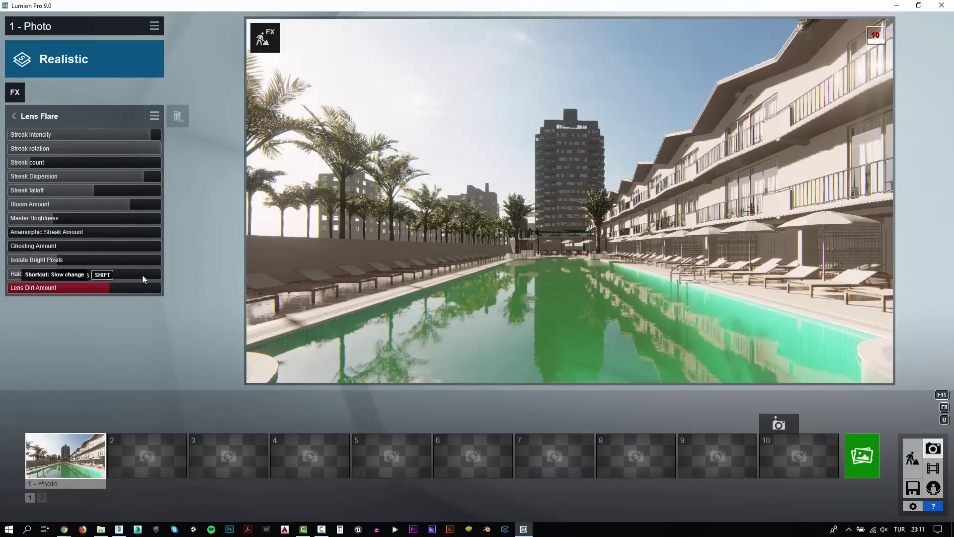
{"action": "left_click", "coordinate": [860, 448]}
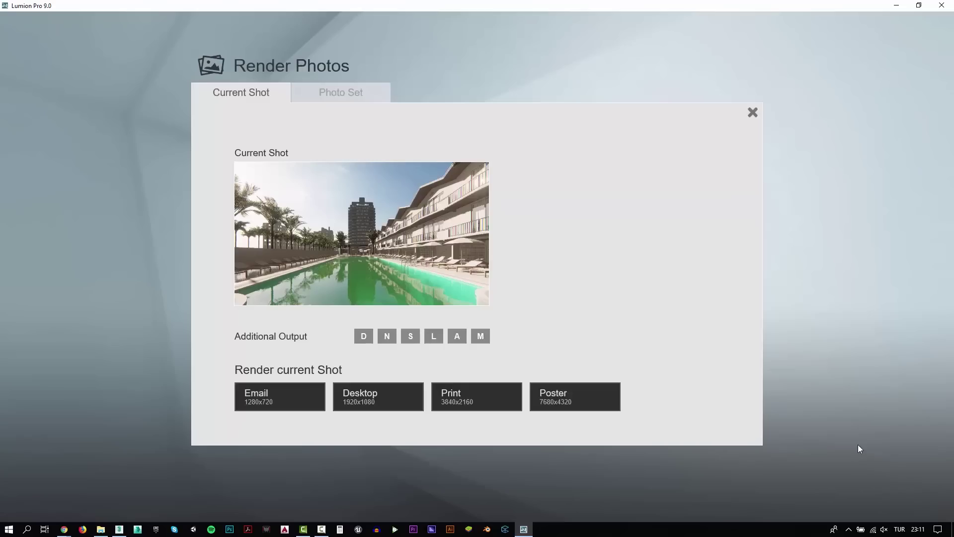
Render Photo 1 at 1920x1080 as a JPG into the Video_155_L9_Motel folder
{"action": "left_click", "coordinate": [396, 405]}
{"action": "left_click", "coordinate": [244, 36]}
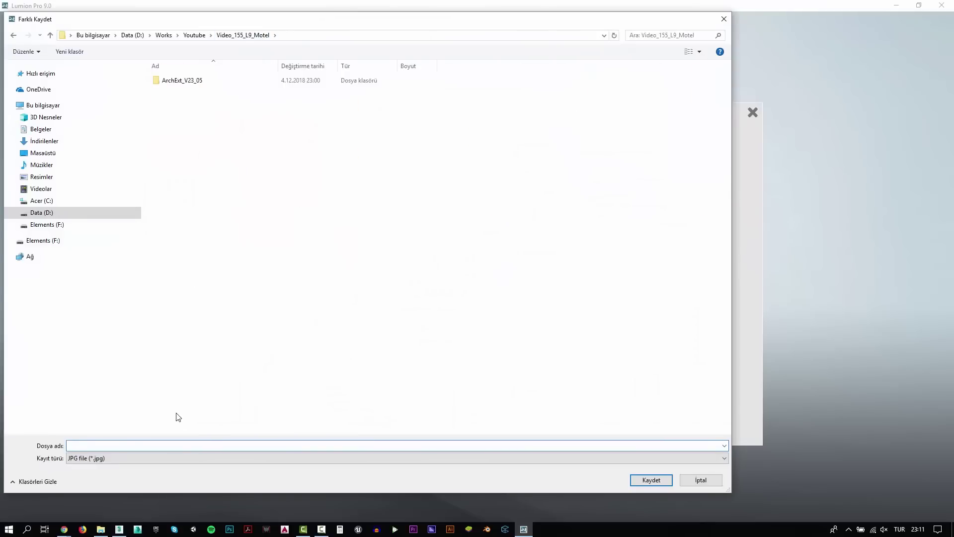
{"action": "type", "text": "test"}
{"action": "key", "text": "Return"}
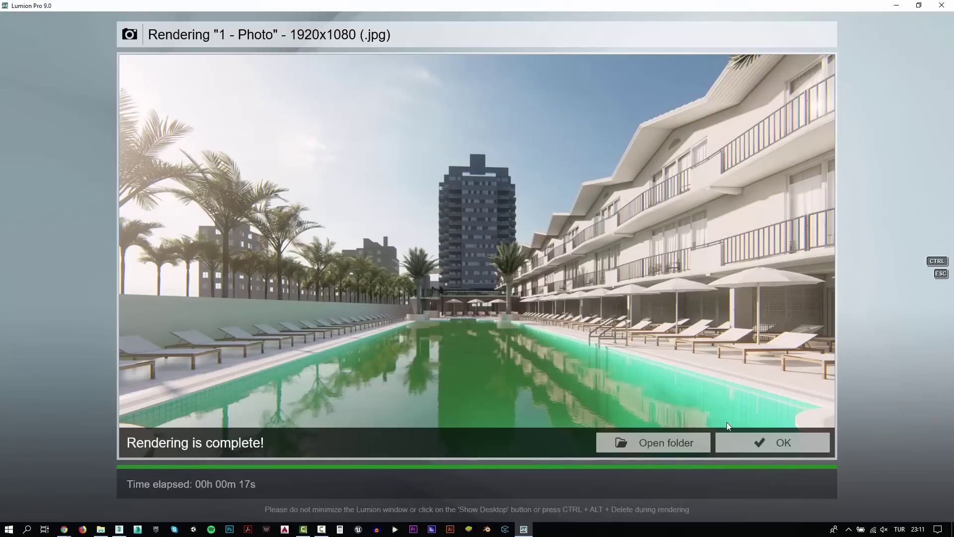
{"action": "left_click", "coordinate": [772, 441]}
Give the tower a Standard material with colorization raised so it turns white
{"action": "left_click", "coordinate": [911, 457]}
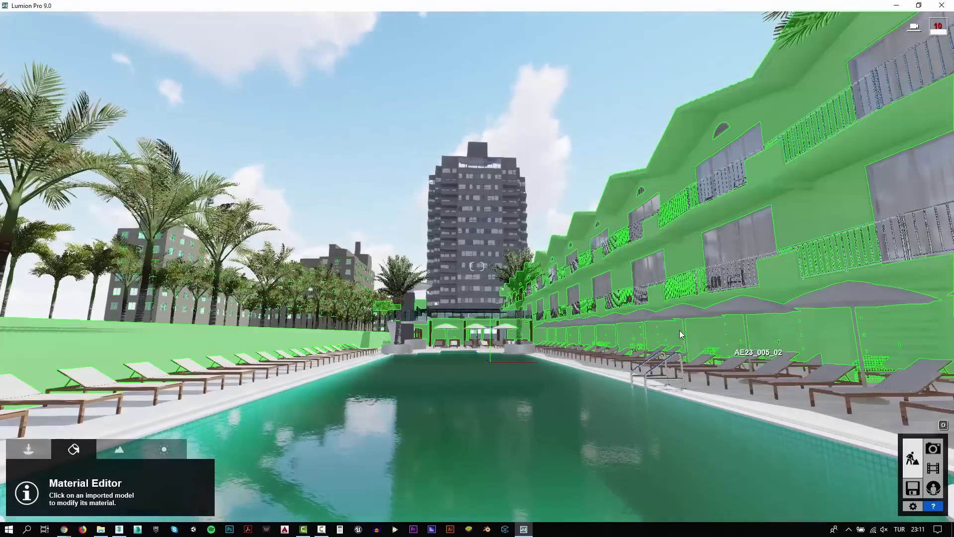
{"action": "scroll", "coordinate": [524, 283], "scroll_direction": "up", "scroll_amount": 10}
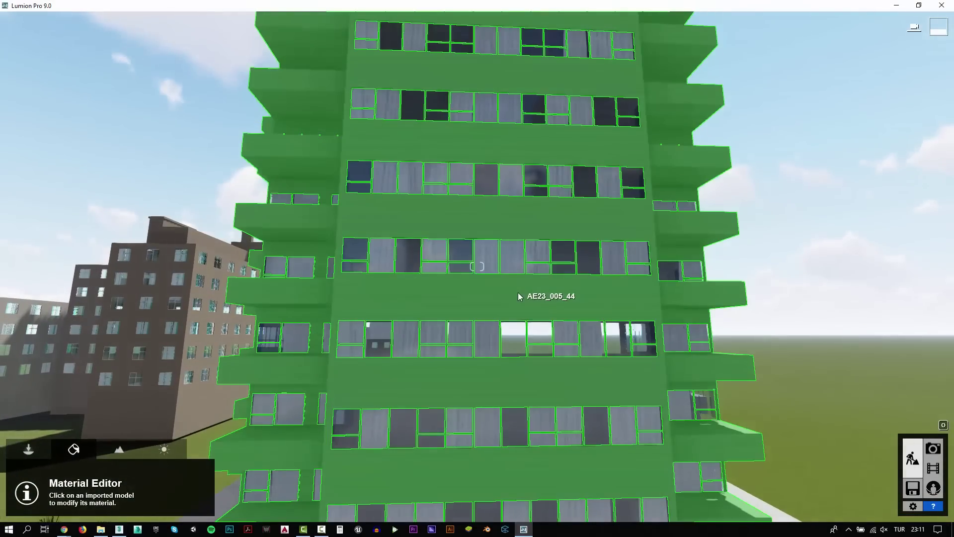
{"action": "left_click", "coordinate": [531, 352]}
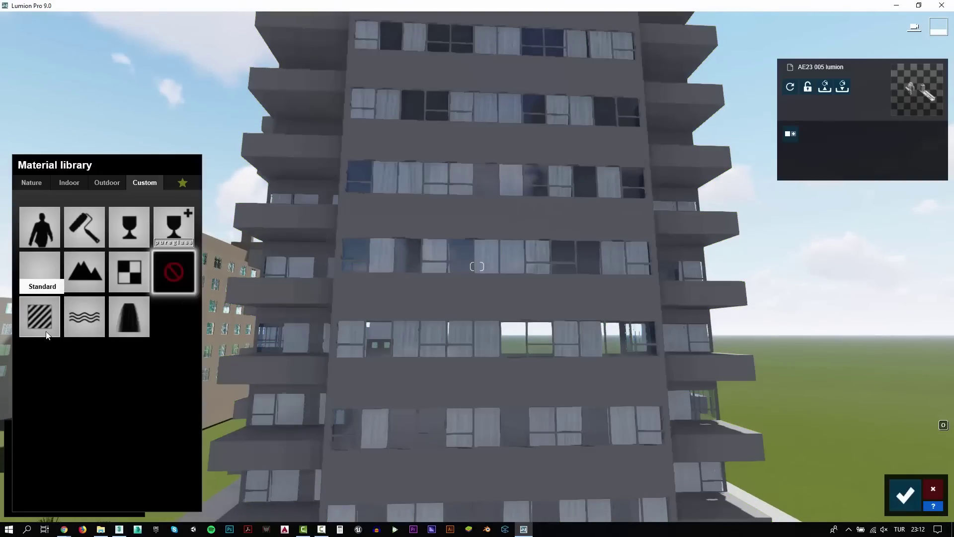
{"action": "left_click", "coordinate": [46, 319]}
{"action": "left_click_drag", "start_coordinate": [29, 339], "coordinate": [130, 338]}
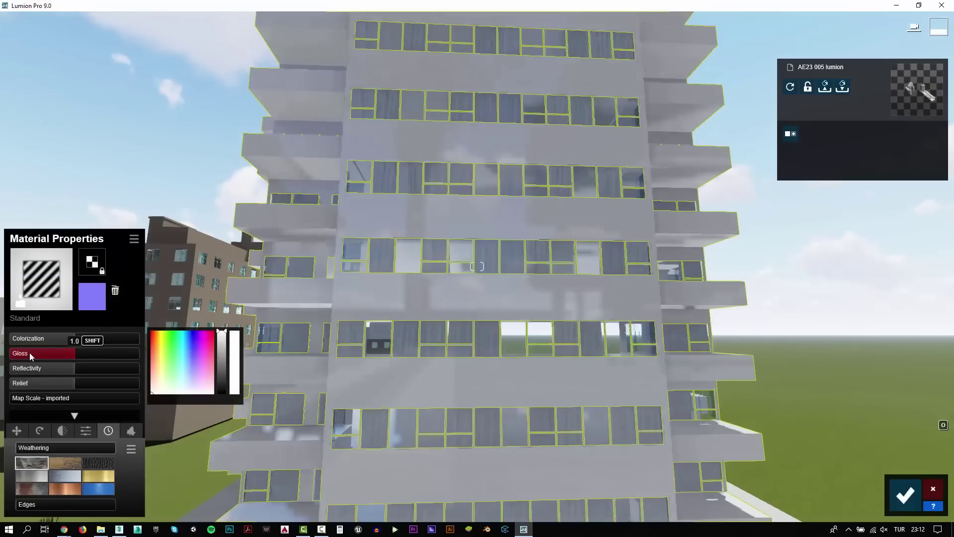
Give the balcony railings a Standard material with raised colorization and lower gloss, and save
{"action": "right_click_drag", "start_coordinate": [348, 298], "coordinate": [348, 199]}
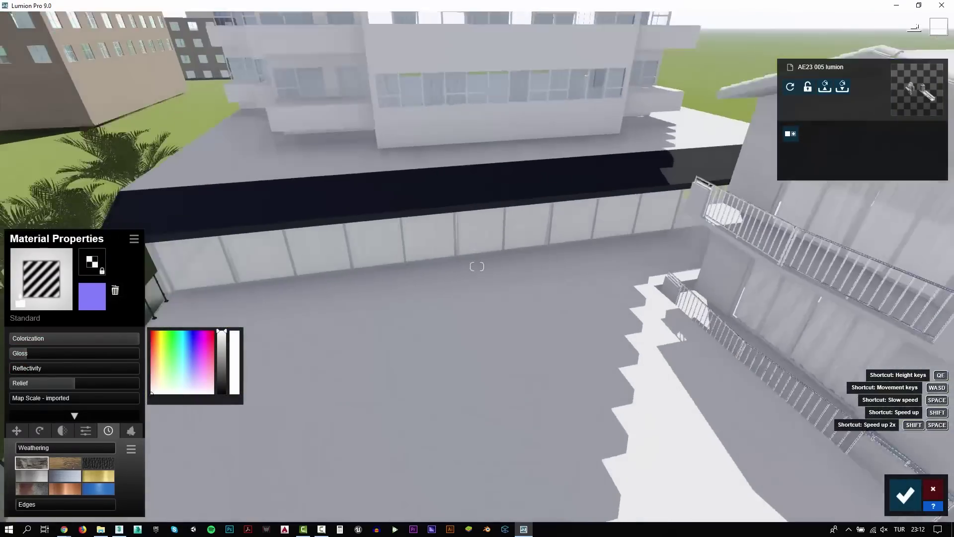
{"action": "right_click_drag", "start_coordinate": [478, 298], "coordinate": [477, 223]}
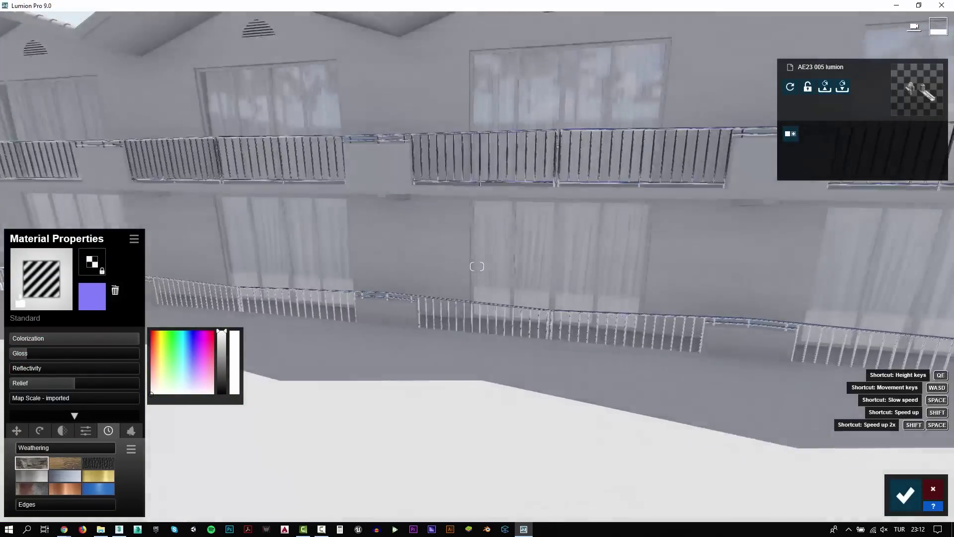
{"action": "right_click_drag", "start_coordinate": [29, 302], "coordinate": [29, 223]}
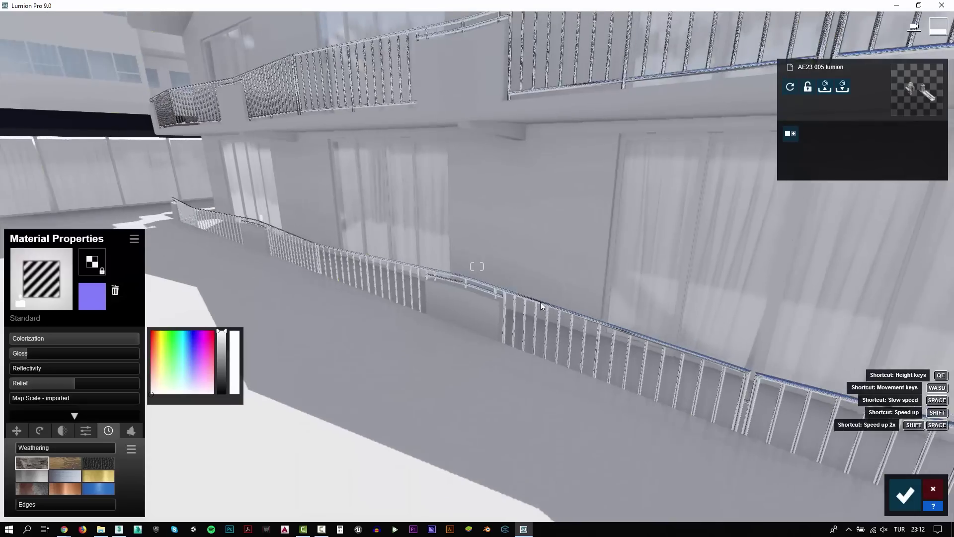
{"action": "left_click", "coordinate": [34, 282]}
{"action": "left_click", "coordinate": [32, 182]}
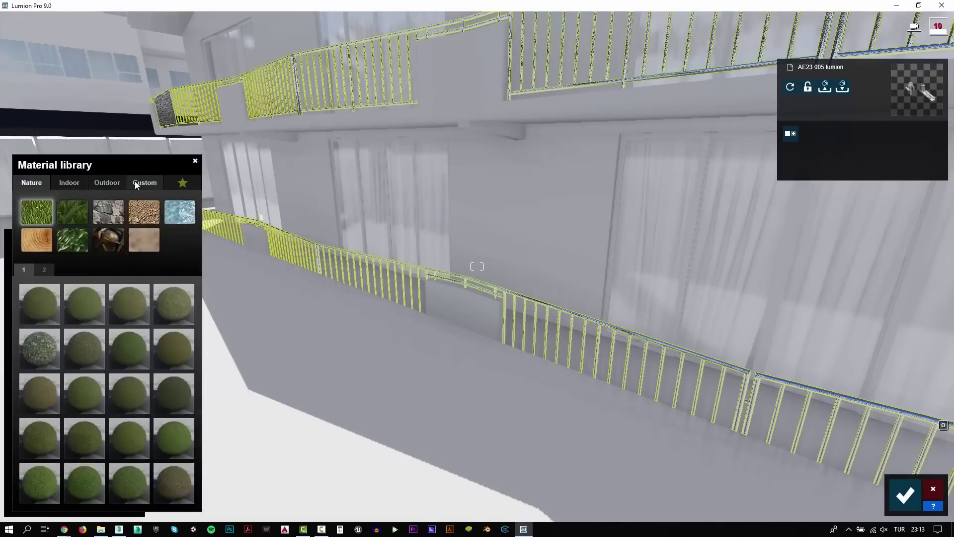
{"action": "left_click", "coordinate": [141, 182]}
{"action": "left_click", "coordinate": [40, 315]}
{"action": "left_click", "coordinate": [41, 338]}
{"action": "left_click", "coordinate": [31, 353]}
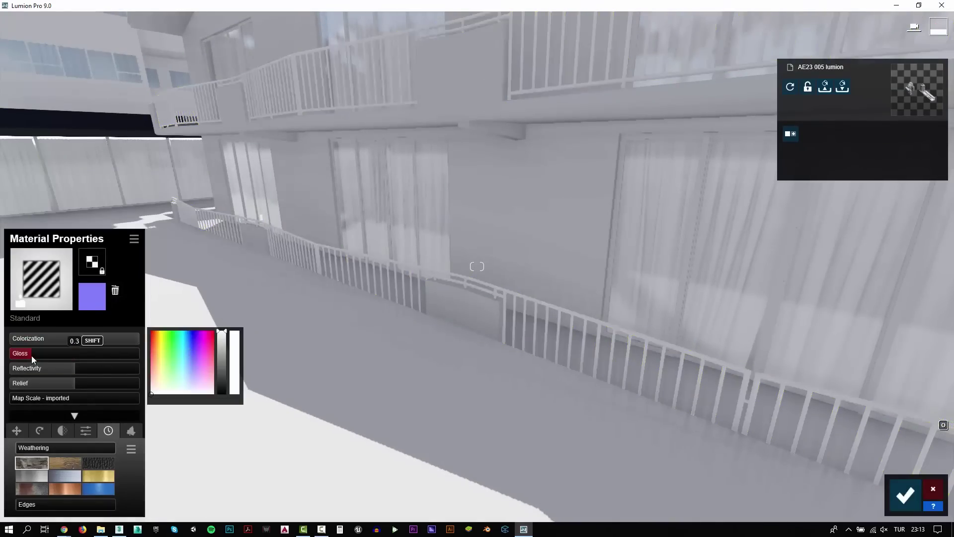
{"action": "right_click_drag", "start_coordinate": [31, 356], "coordinate": [149, 323]}
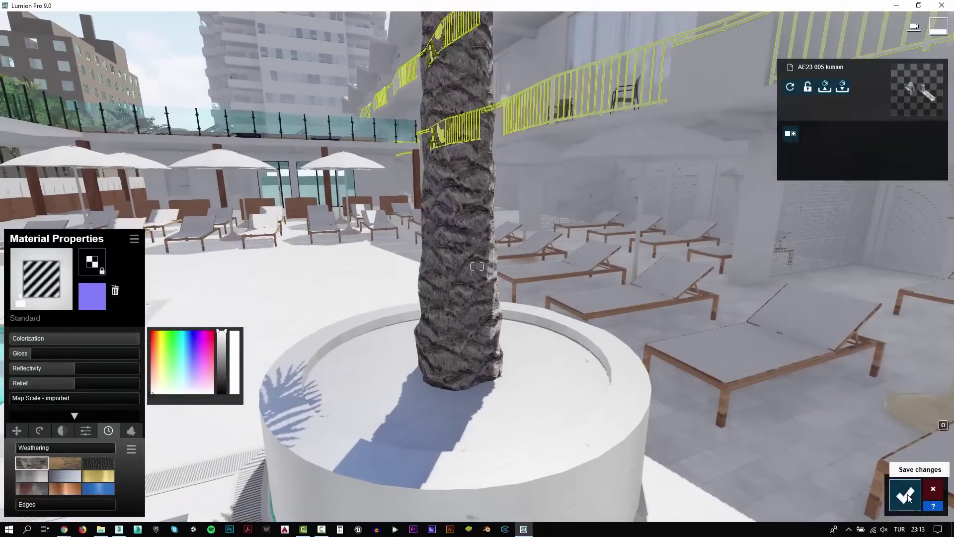
{"action": "left_click", "coordinate": [905, 495]}
{"action": "left_click", "coordinate": [27, 450]}
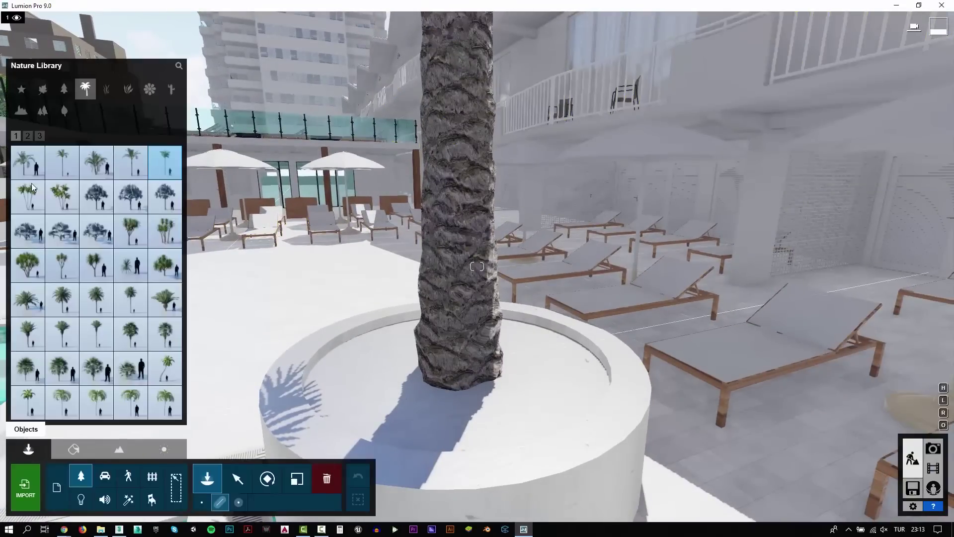
Place a round Buxus bush in the palm planter and enlarge it
{"action": "left_click", "coordinate": [125, 93]}
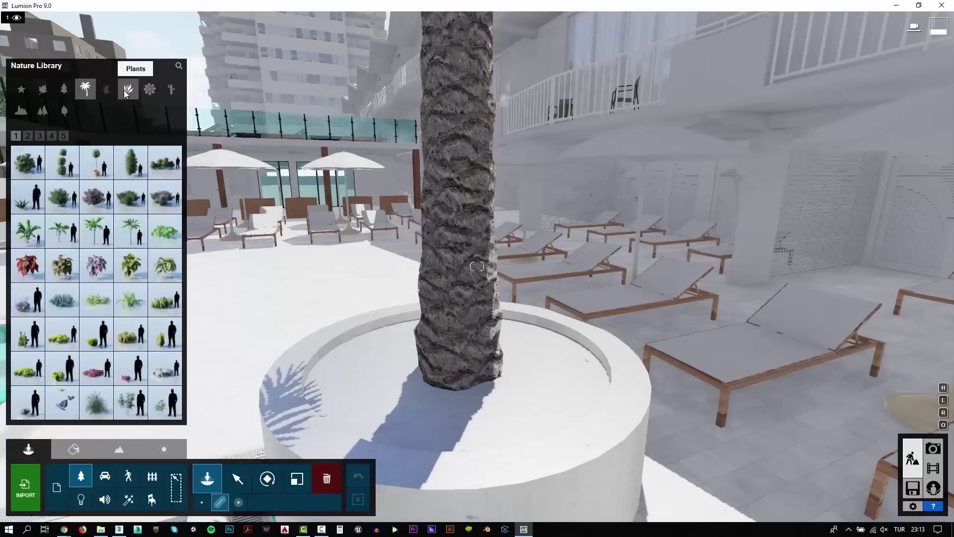
{"action": "left_click", "coordinate": [40, 138]}
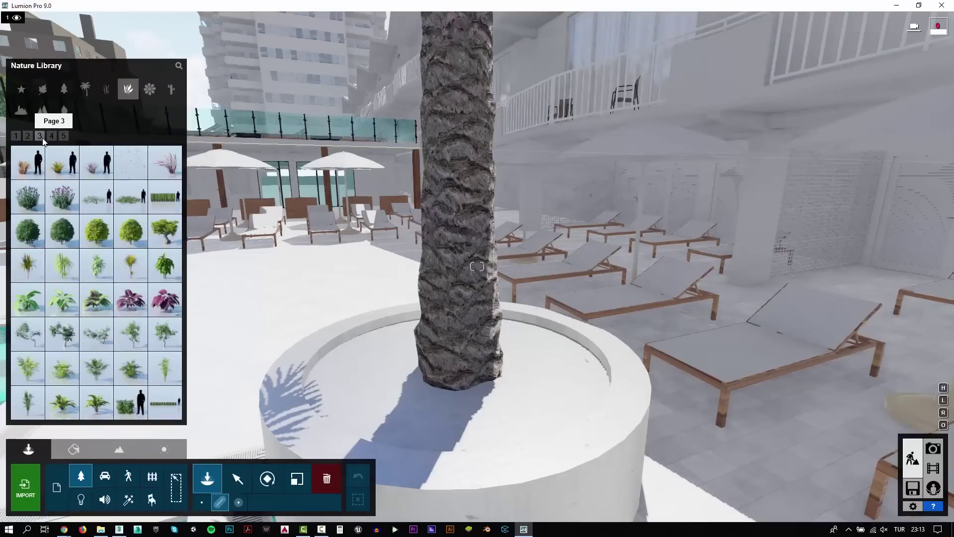
{"action": "left_click", "coordinate": [55, 140]}
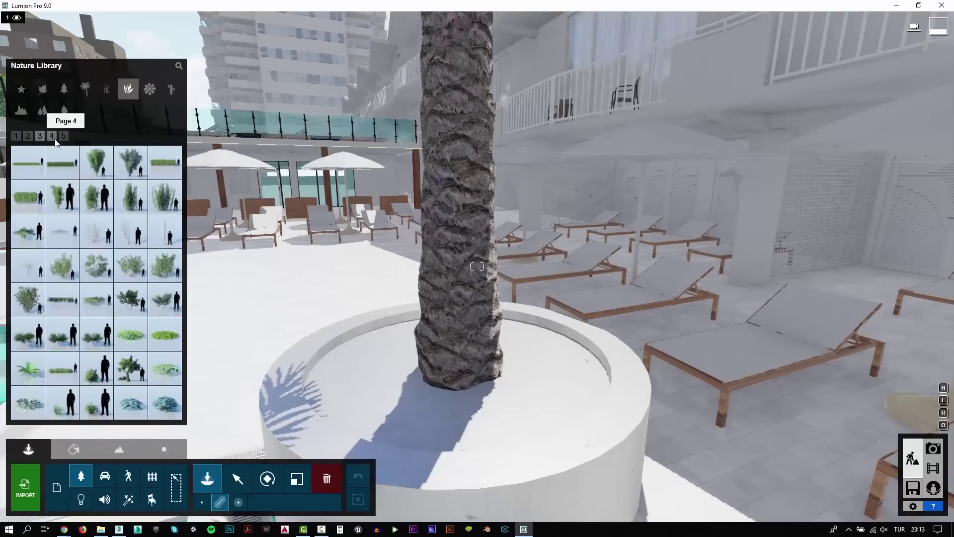
{"action": "left_click", "coordinate": [40, 135]}
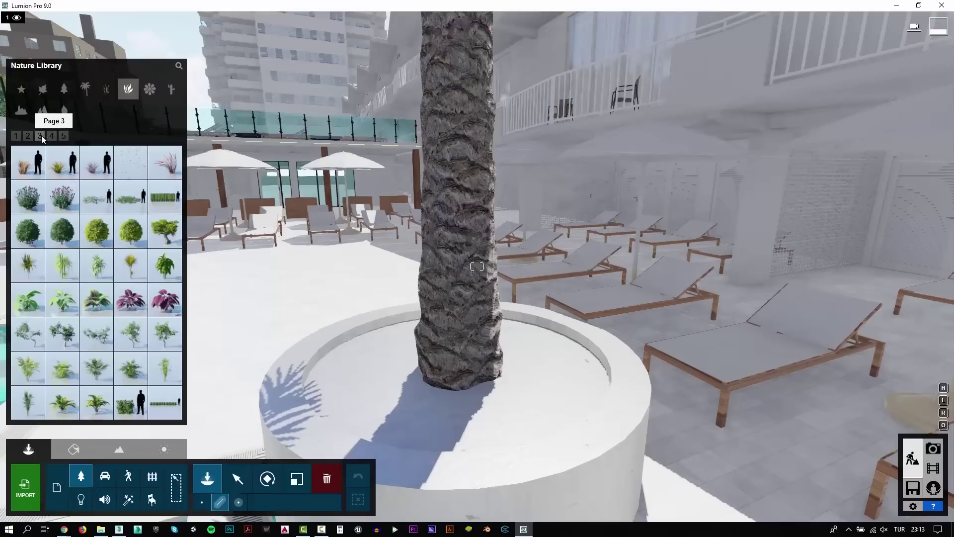
{"action": "left_click", "coordinate": [96, 230]}
{"action": "left_click", "coordinate": [429, 425]}
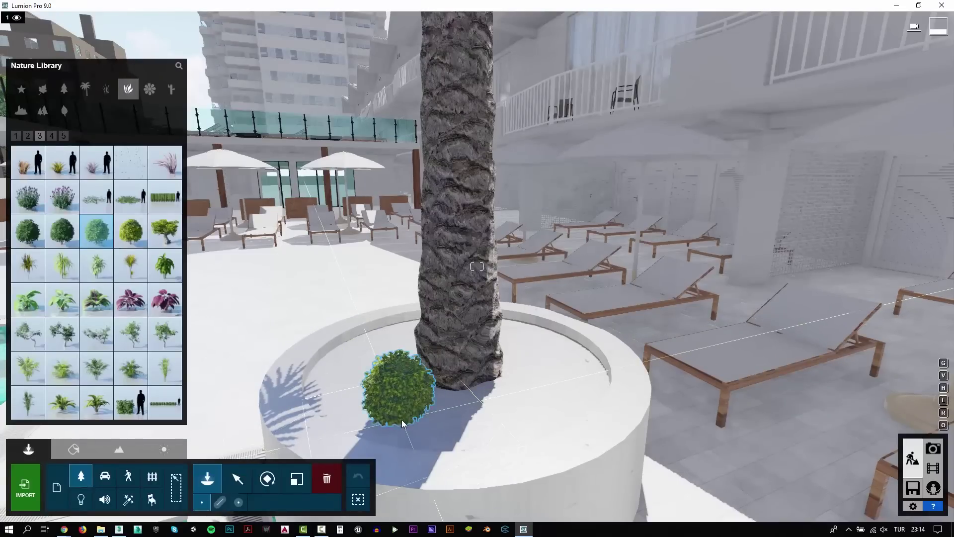
{"action": "left_click", "coordinate": [402, 423]}
{"action": "left_click", "coordinate": [297, 478]}
{"action": "left_click_drag", "start_coordinate": [411, 410], "coordinate": [417, 391]}
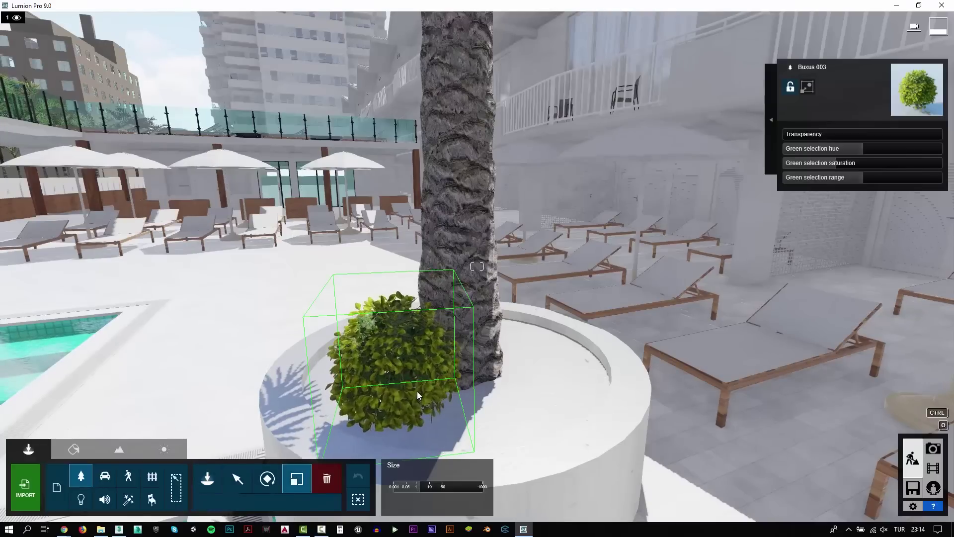
Copy the bush around the palm trunk to fill the planter's ring
{"action": "left_click", "coordinate": [238, 479]}
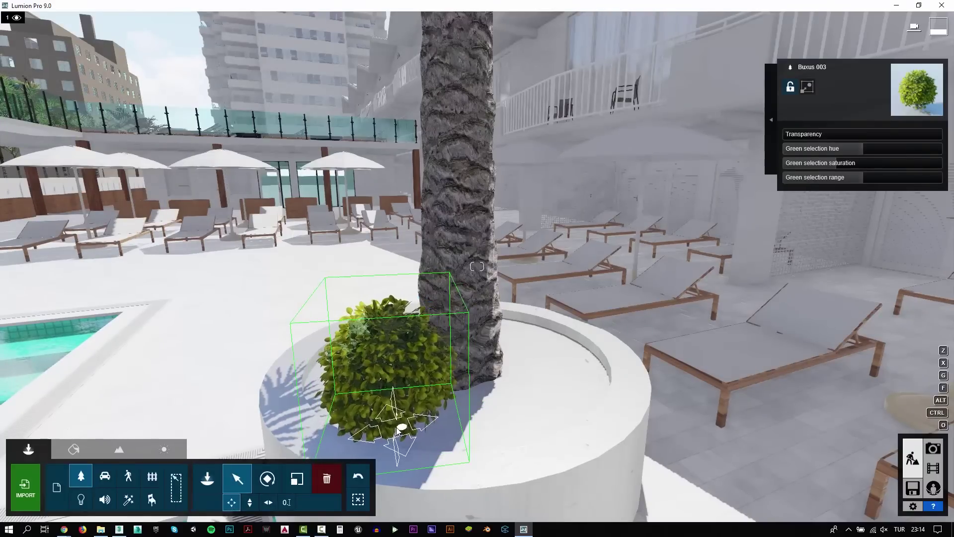
{"action": "left_click_drag", "start_coordinate": [399, 430], "coordinate": [546, 412], "text": "alt"}
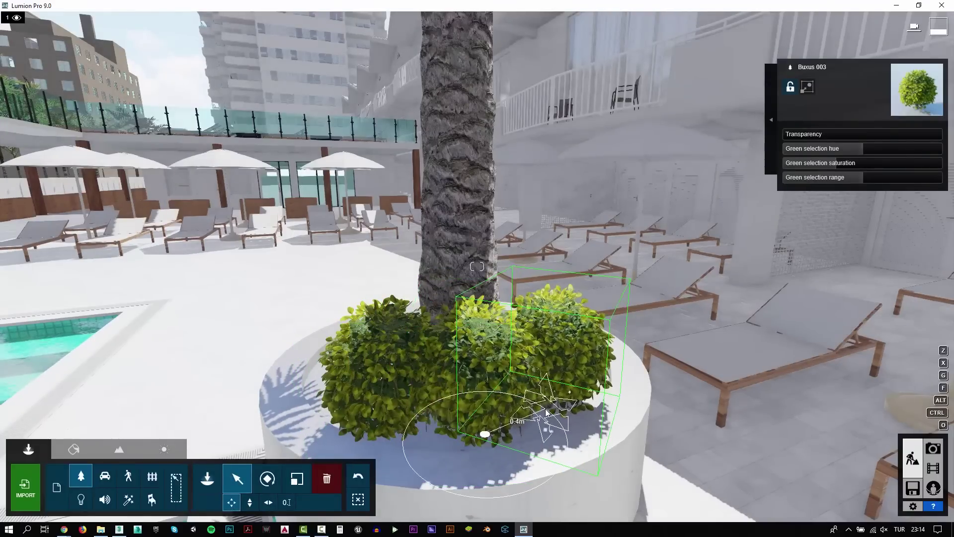
{"action": "mouse_move", "coordinate": [547, 412]}
{"action": "right_mouse_down"}
{"action": "mouse_move", "coordinate": [460, 411]}
{"action": "mouse_move", "coordinate": [507, 362]}
{"action": "mouse_move", "coordinate": [512, 309]}
{"action": "right_mouse_up"}
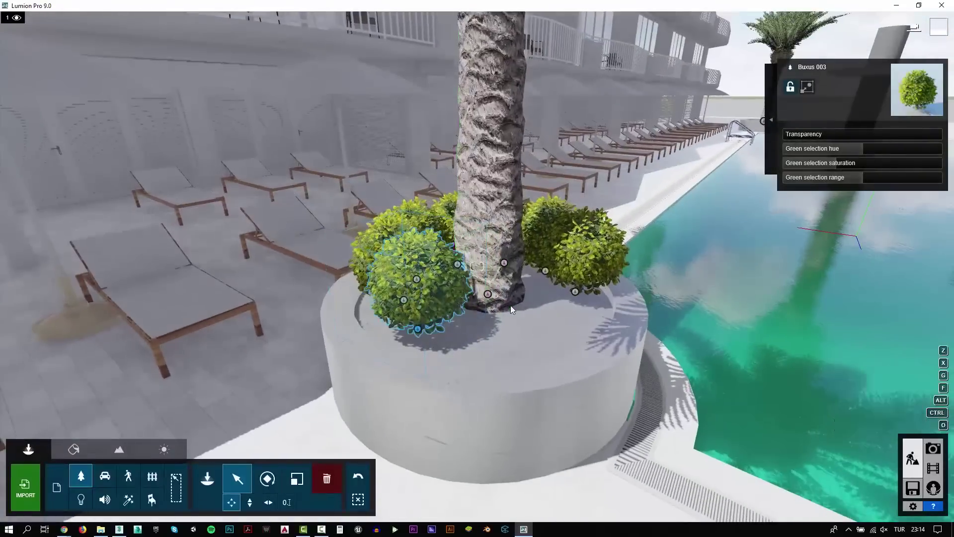
{"action": "left_click_drag", "start_coordinate": [417, 329], "coordinate": [603, 310], "text": "alt"}
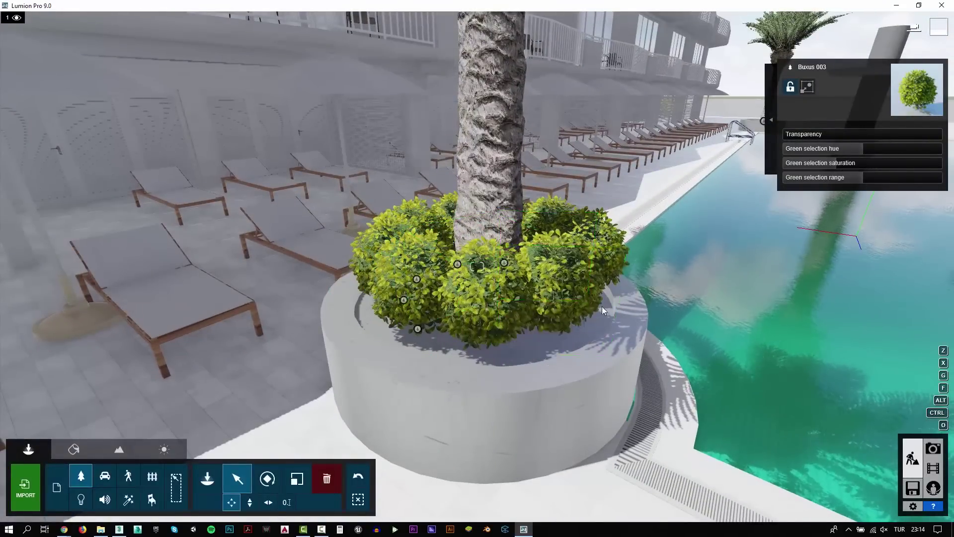
{"action": "right_click_drag", "start_coordinate": [602, 310], "coordinate": [447, 268]}
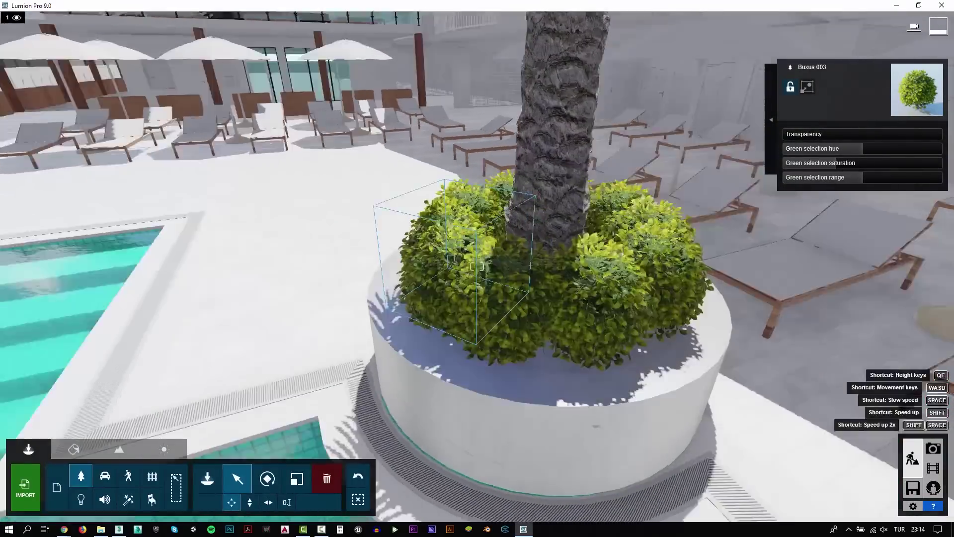
{"action": "scroll", "coordinate": [477, 267], "scroll_direction": "down", "scroll_amount": 5}
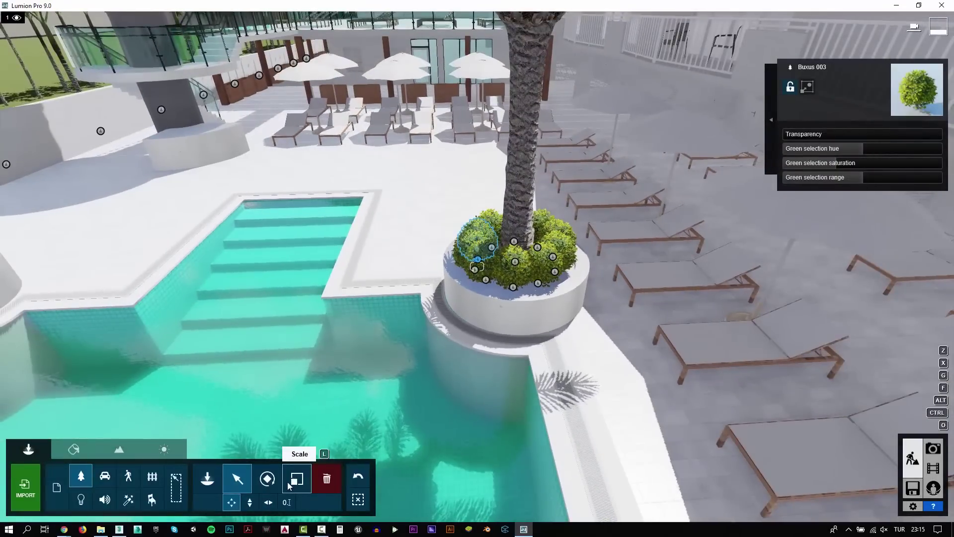
{"action": "key", "text": "a"}
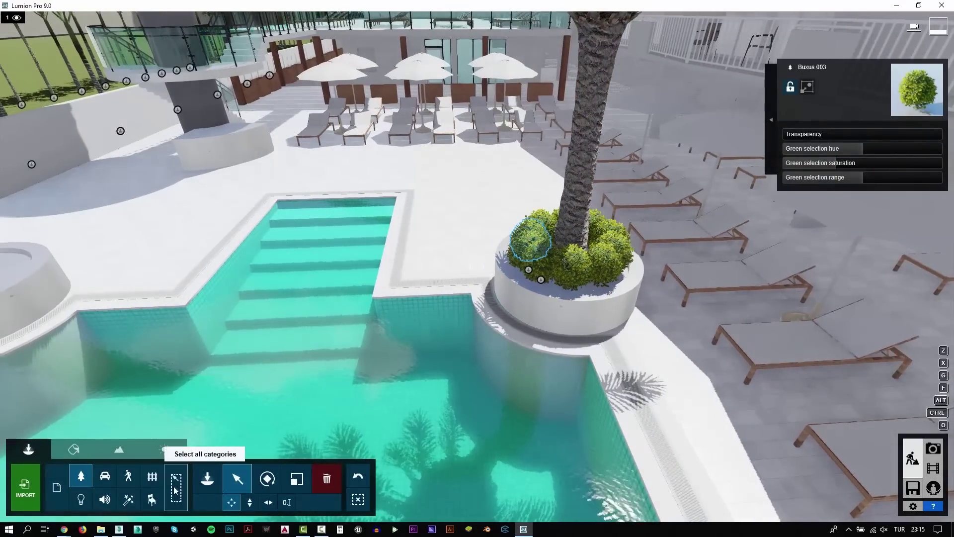
Move one Buxus bush into the left planter and place a copy beside it
{"action": "left_click", "coordinate": [175, 490]}
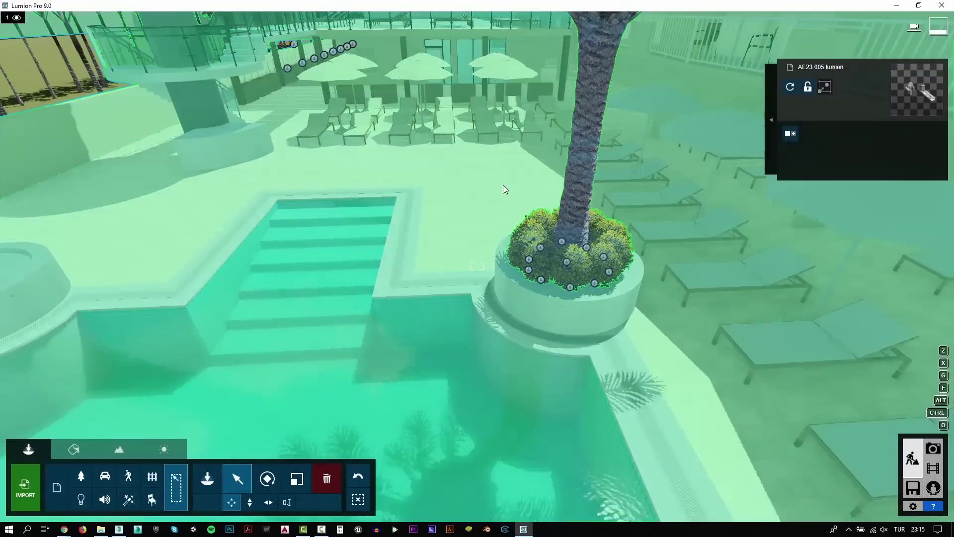
{"action": "left_click", "coordinate": [562, 242]}
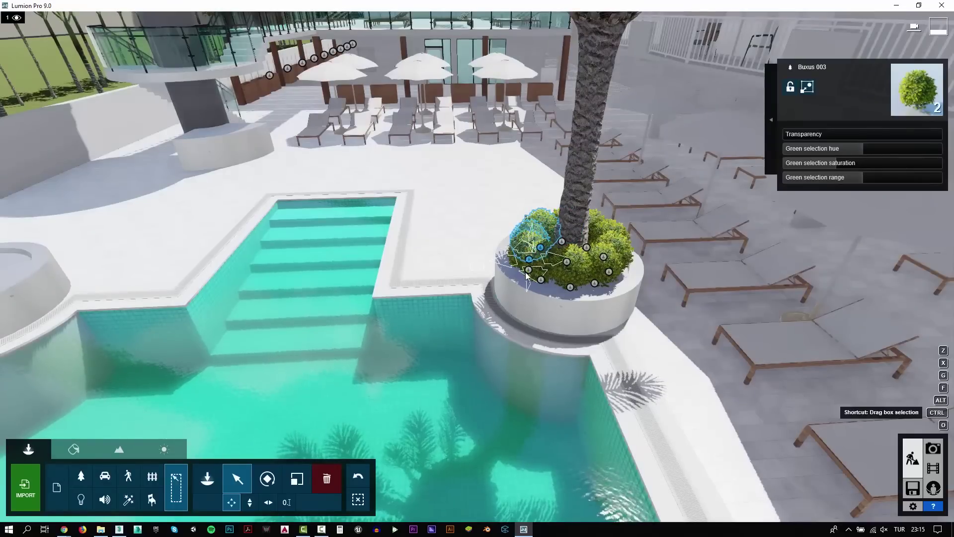
{"action": "left_click", "coordinate": [169, 496]}
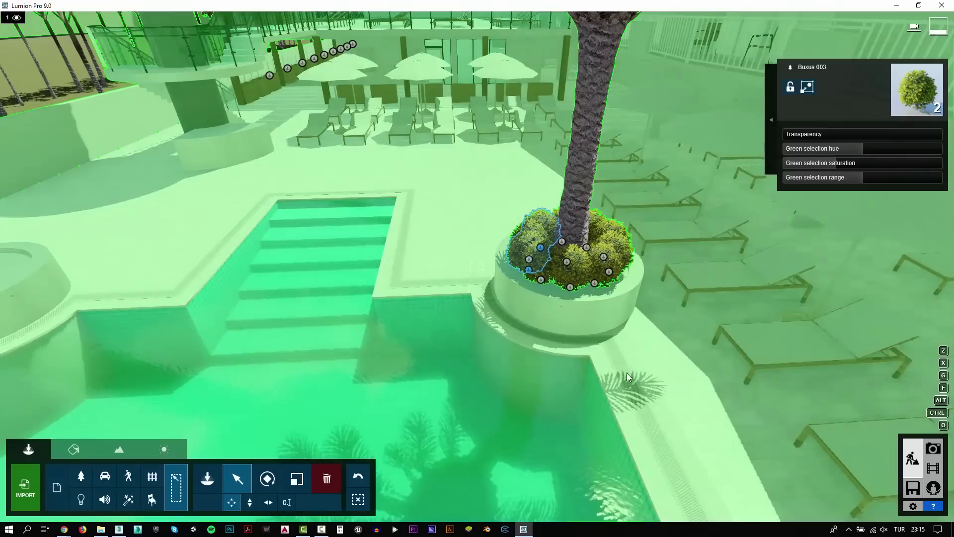
{"action": "left_click", "coordinate": [358, 499]}
{"action": "left_click", "coordinate": [540, 247]}
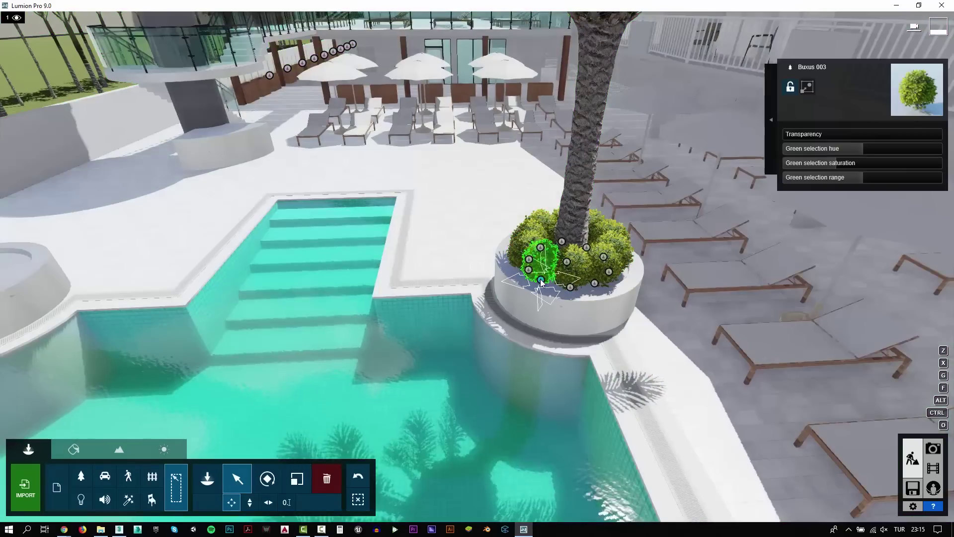
{"action": "mouse_move", "coordinate": [540, 247]}
{"action": "right_mouse_down"}
{"action": "mouse_move", "coordinate": [477, 266]}
{"action": "mouse_move", "coordinate": [729, 282]}
{"action": "right_mouse_up"}
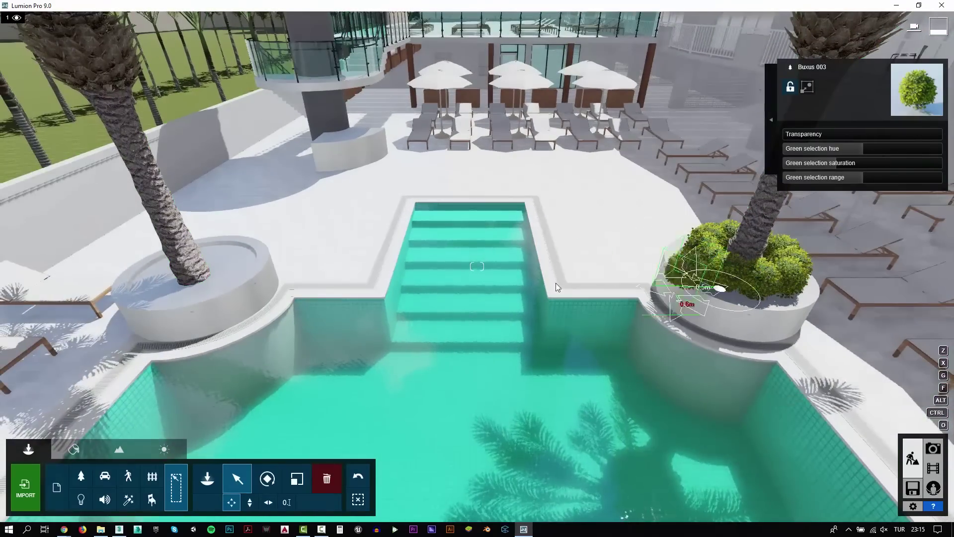
{"action": "left_click_drag", "start_coordinate": [556, 287], "coordinate": [211, 286]}
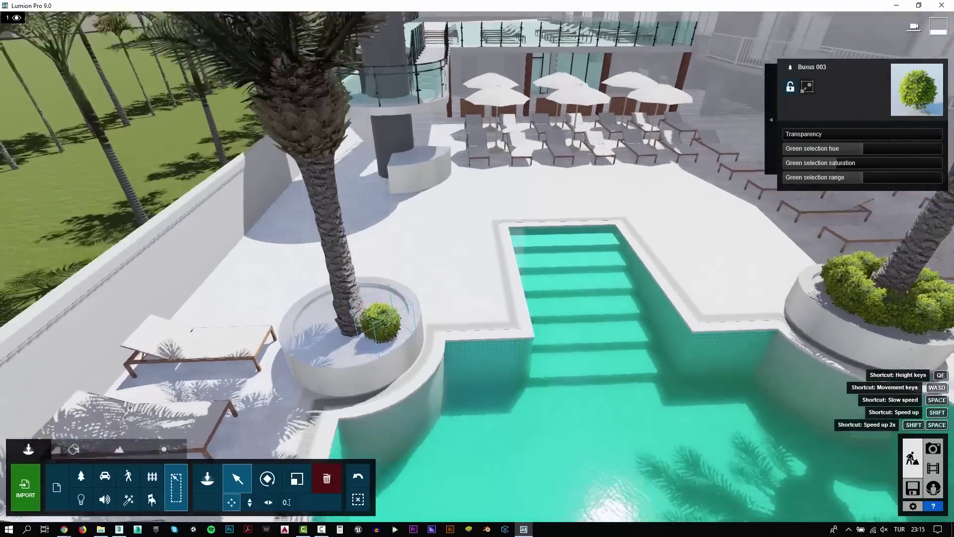
{"action": "right_click_drag", "start_coordinate": [219, 291], "coordinate": [481, 277]}
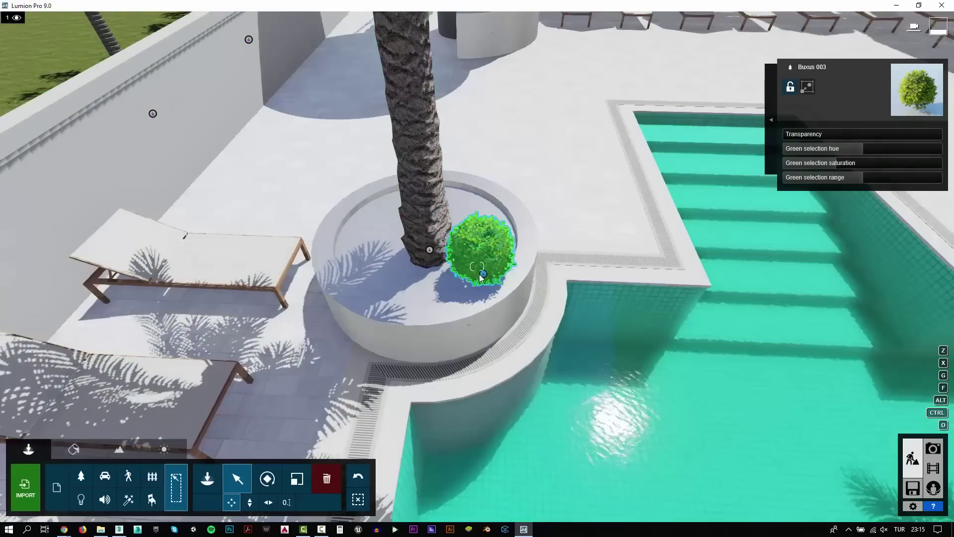
{"action": "left_click_drag", "start_coordinate": [481, 277], "coordinate": [438, 295], "text": "alt"}
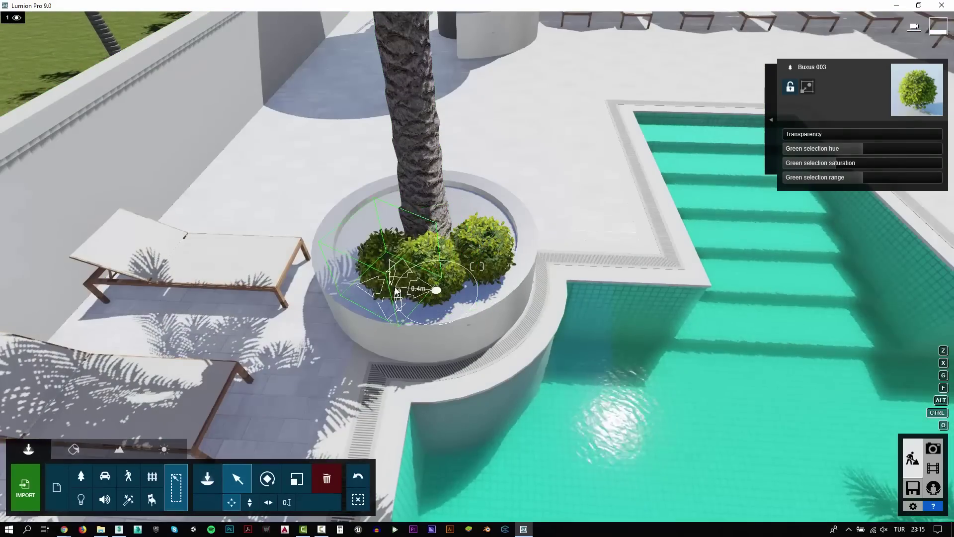
{"action": "left_click_drag", "start_coordinate": [382, 273], "coordinate": [384, 273]}
{"action": "right_click_drag", "start_coordinate": [383, 274], "coordinate": [426, 293]}
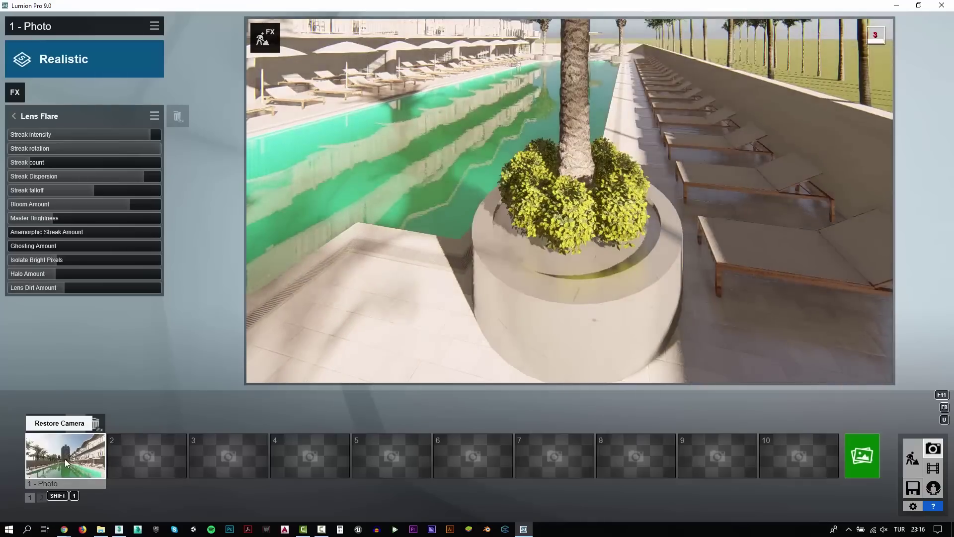
Check the saved poolside photo view, then choose a palm from the plant library
{"action": "left_click", "coordinate": [65, 460]}
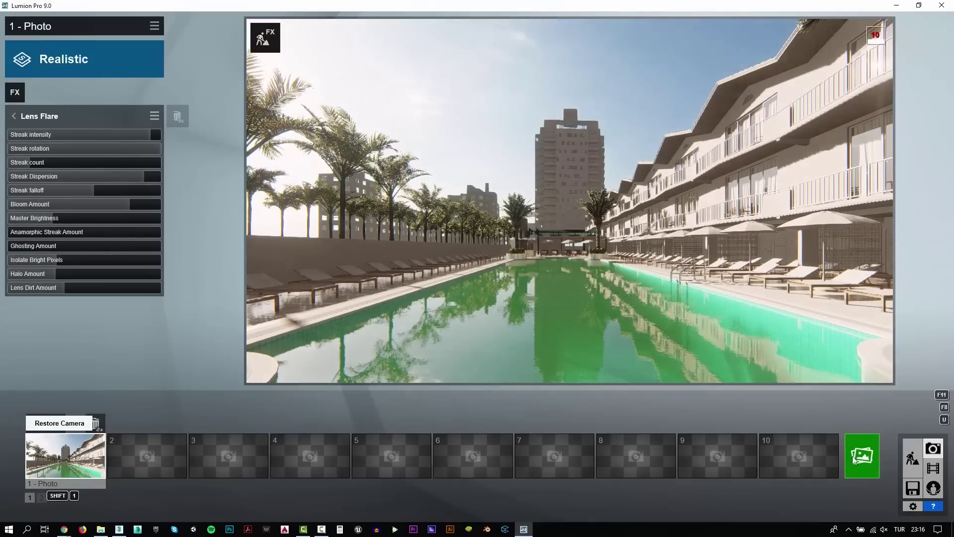
{"action": "left_click", "coordinate": [913, 460]}
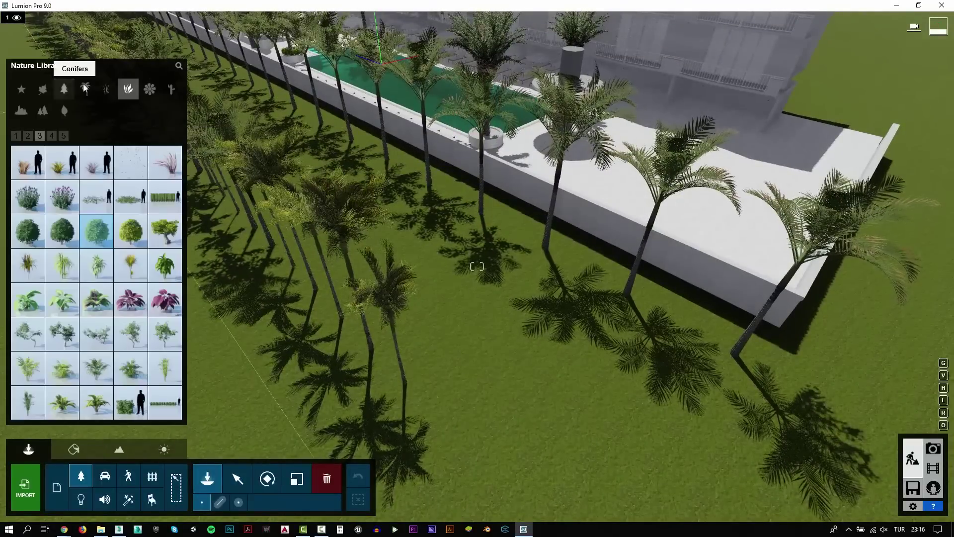
{"action": "left_click", "coordinate": [85, 88]}
{"action": "left_click", "coordinate": [96, 162]}
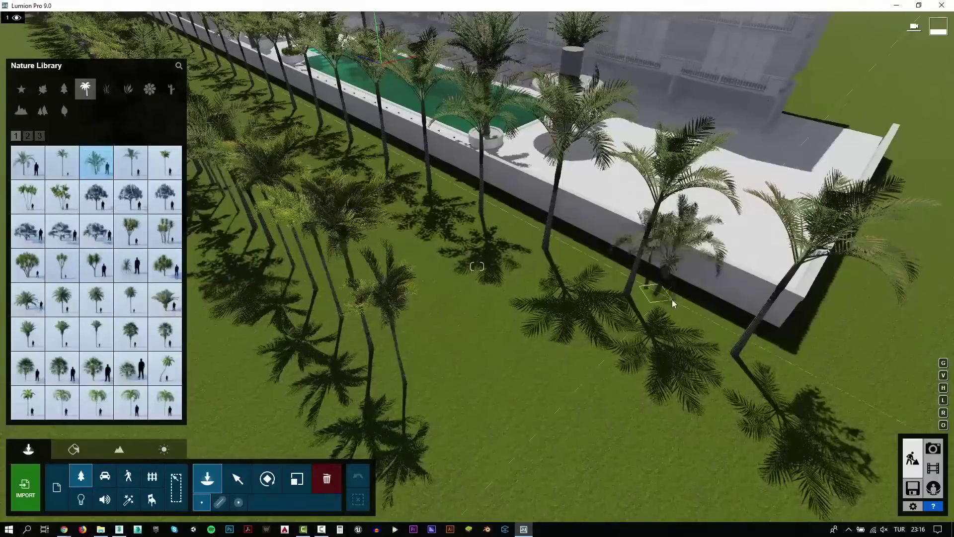
Place a single-species palm row along the wall, removing the extra plant variants
{"action": "left_click", "coordinate": [219, 502]}
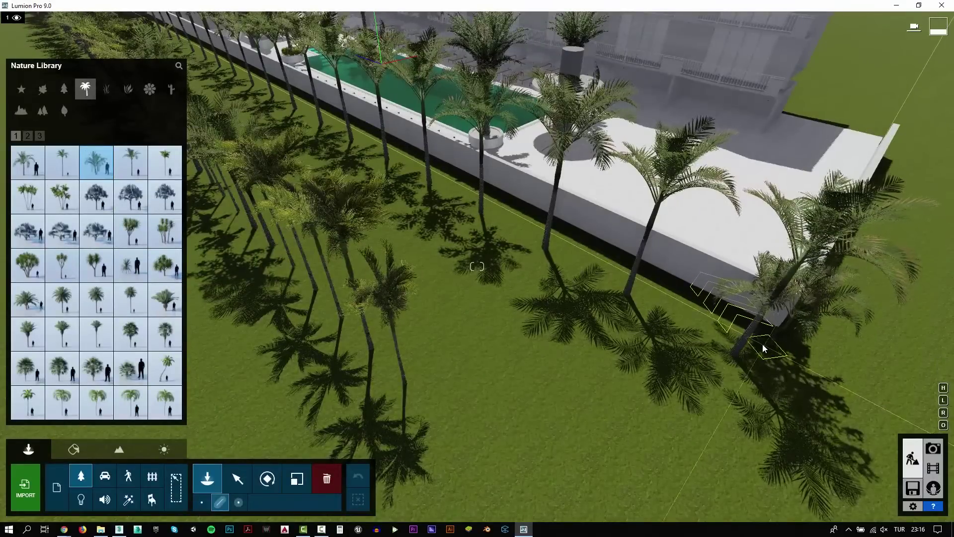
{"action": "left_click", "coordinate": [701, 324]}
{"action": "scroll", "coordinate": [189, 55], "scroll_direction": "down", "scroll_amount": 5}
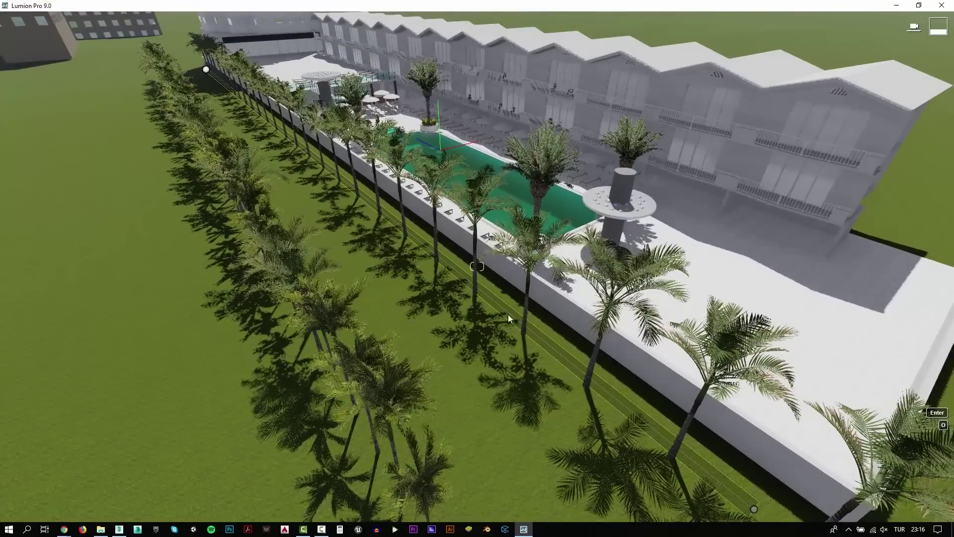
{"action": "left_click", "coordinate": [202, 77]}
{"action": "left_click", "coordinate": [590, 451]}
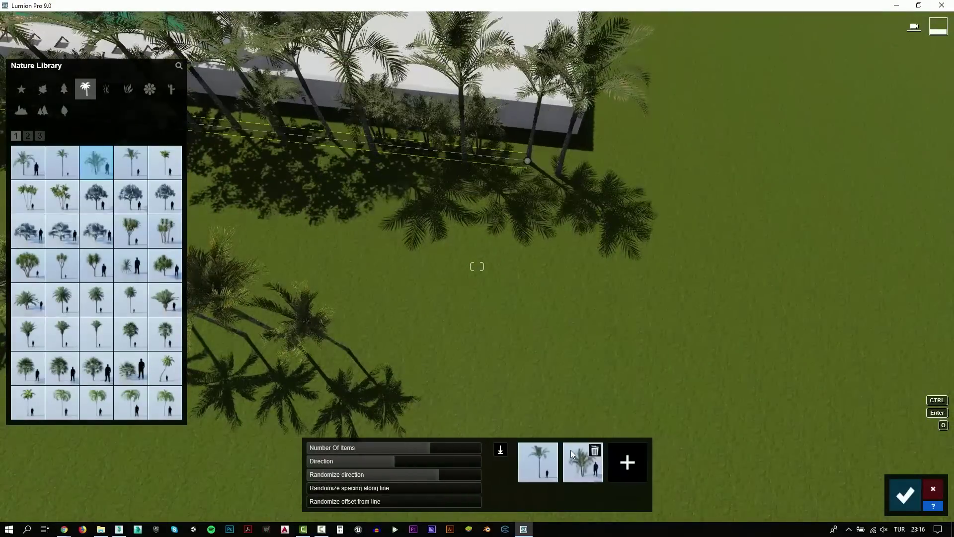
{"action": "left_click", "coordinate": [540, 451]}
{"action": "right_click_drag", "start_coordinate": [569, 153], "coordinate": [497, 178]}
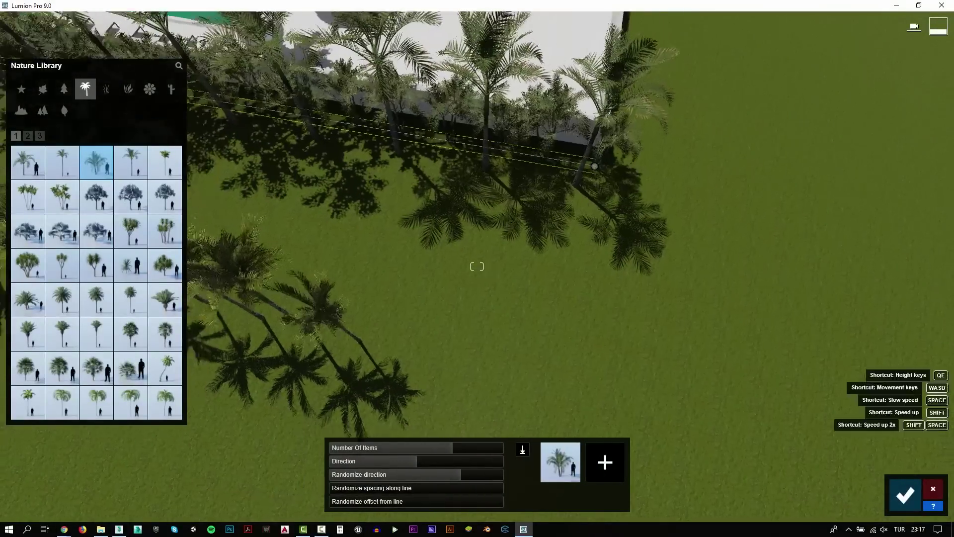
{"action": "right_click_drag", "start_coordinate": [477, 267], "coordinate": [476, 299]}
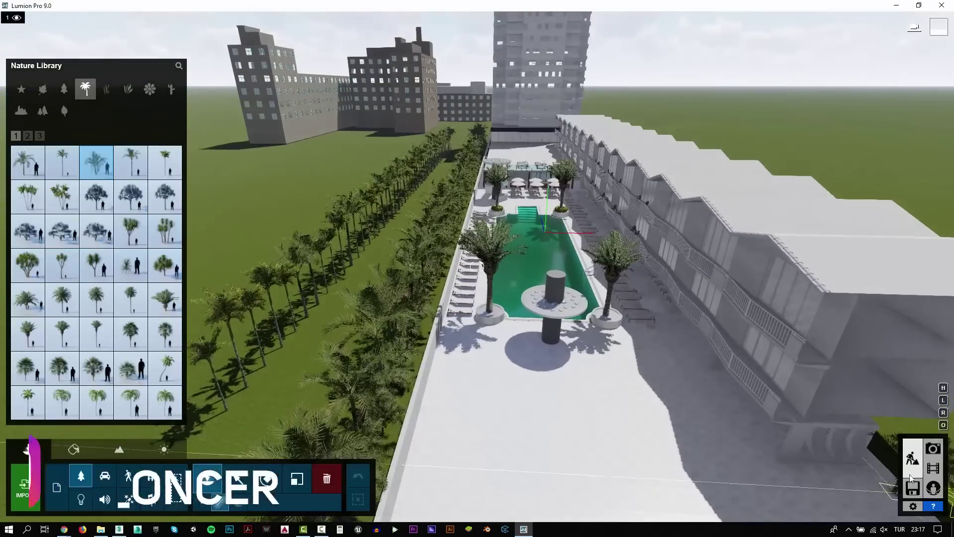
Apply the Daytime style to Photo 1
{"action": "left_click", "coordinate": [933, 448]}
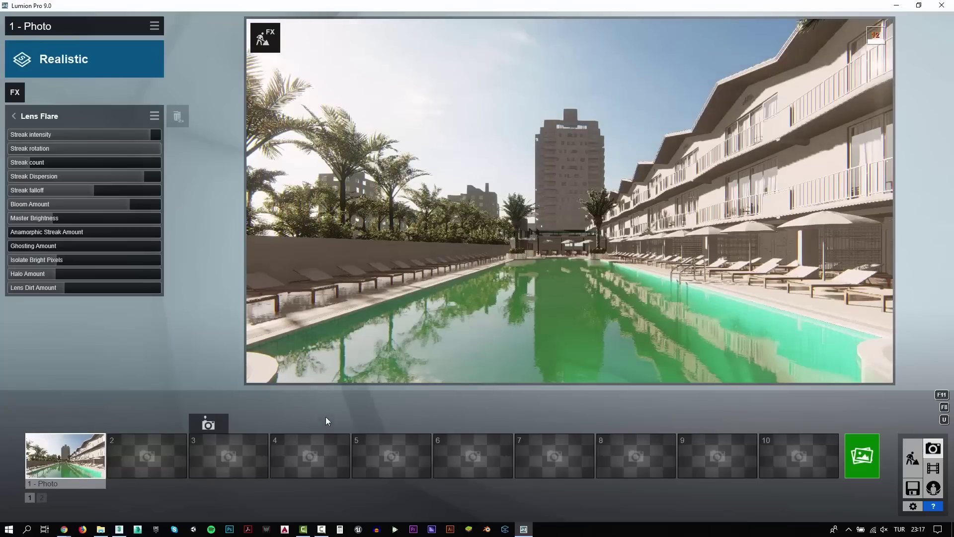
{"action": "left_click", "coordinate": [47, 71]}
{"action": "left_click", "coordinate": [461, 247]}
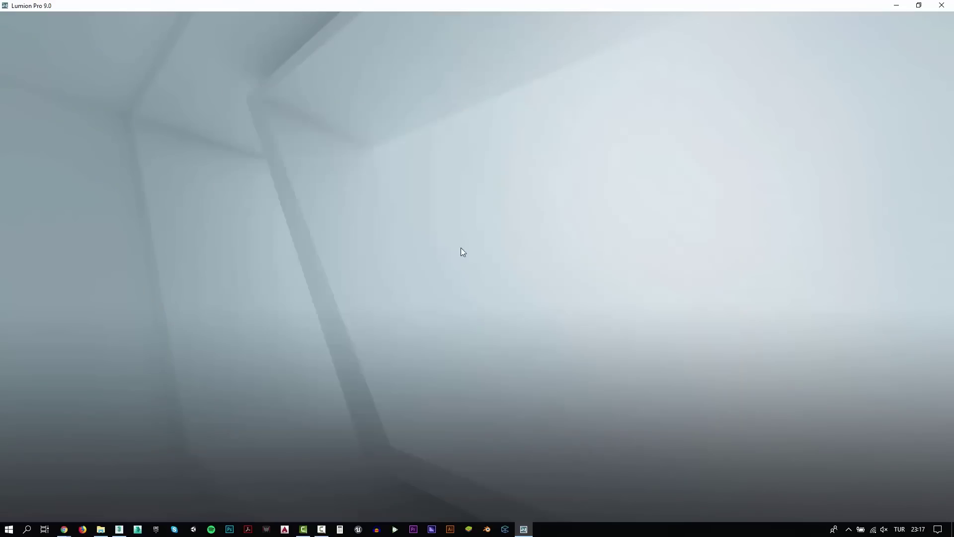
Add a Real Skies effect and rotate its heading for a clear blue sky
{"action": "left_click", "coordinate": [13, 93]}
{"action": "left_click", "coordinate": [371, 92]}
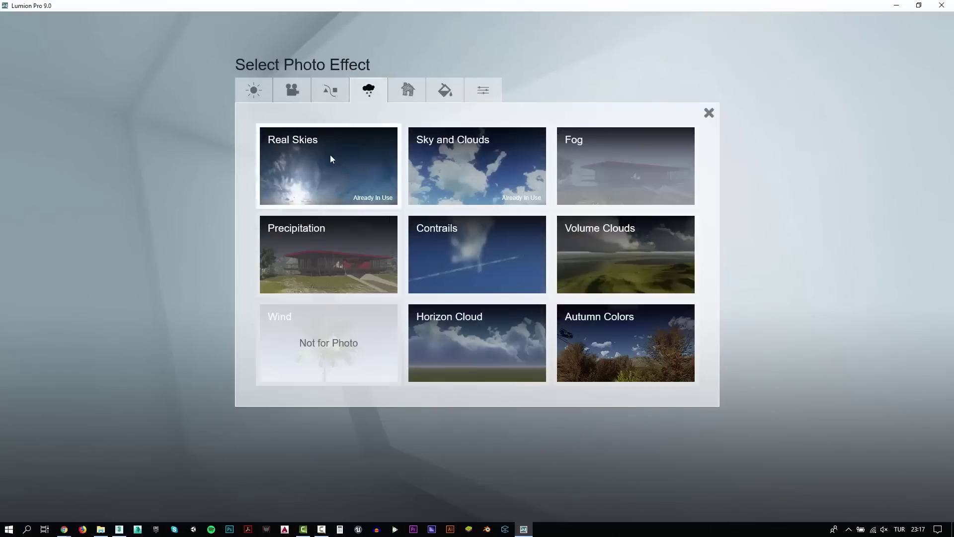
{"action": "left_click", "coordinate": [331, 154]}
{"action": "left_click_drag", "start_coordinate": [55, 174], "coordinate": [22, 174]}
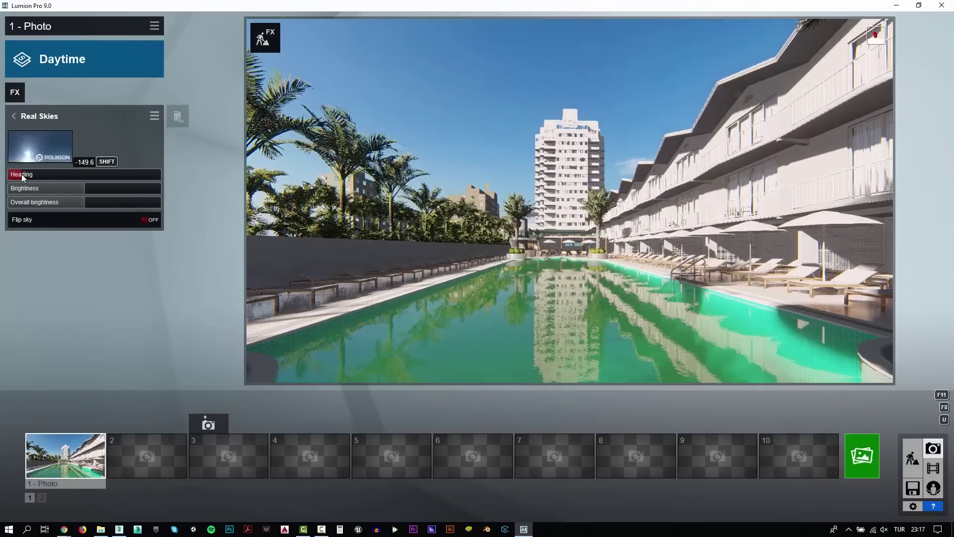
{"action": "left_click", "coordinate": [868, 457]}
Render Photo 1 at 1920x1080 as test.jpg and close the finished render
{"action": "left_click", "coordinate": [390, 400]}
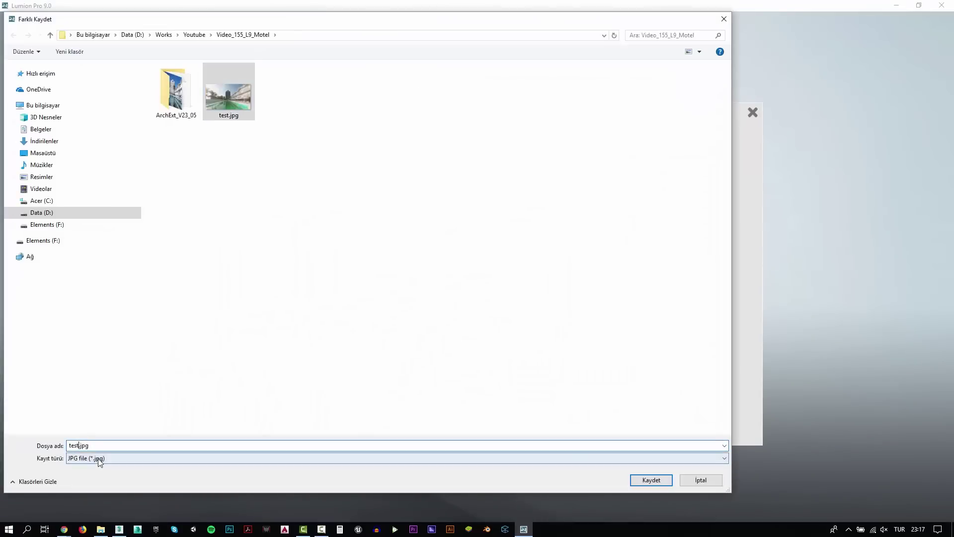
{"action": "key", "text": "Return"}
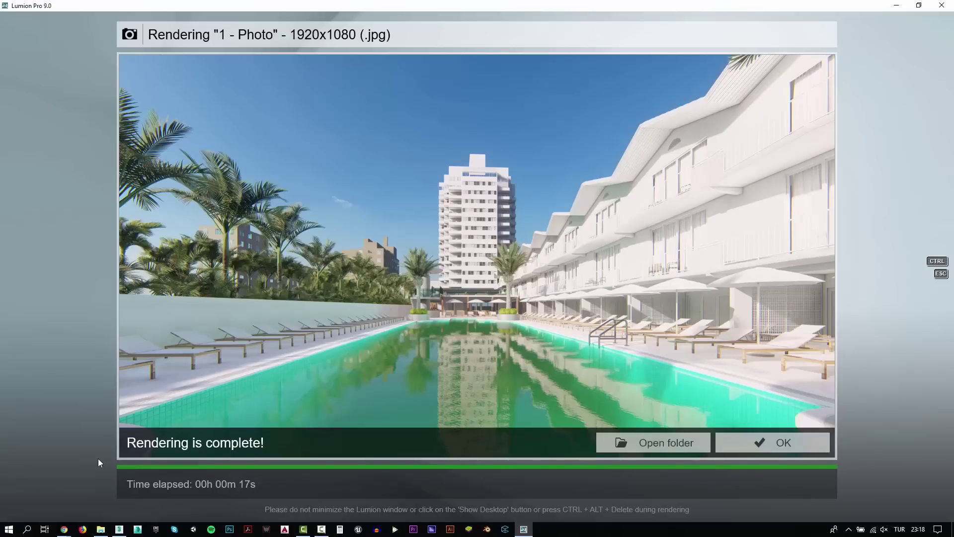
{"action": "left_click", "coordinate": [781, 442]}
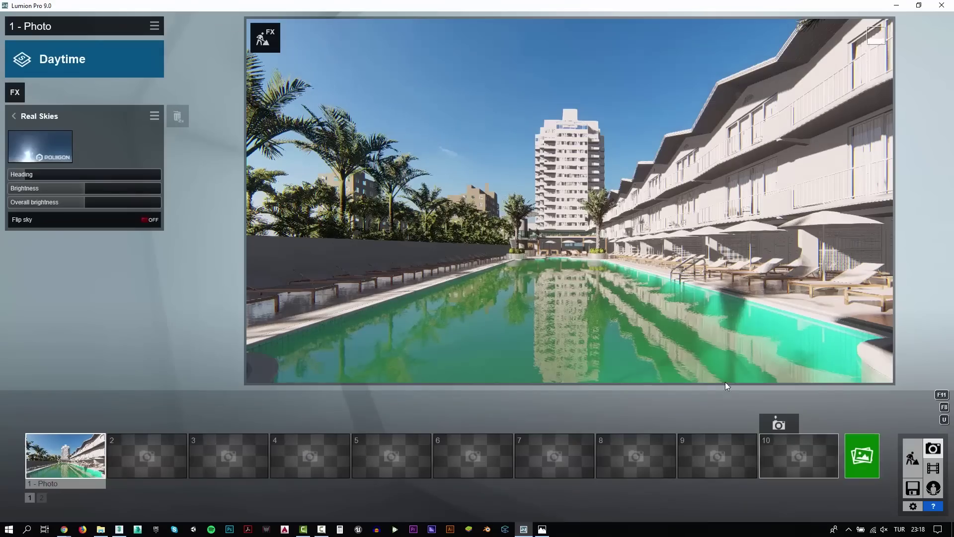
Give the curtains a dark grey carpet fabric material
{"action": "left_click", "coordinate": [910, 463]}
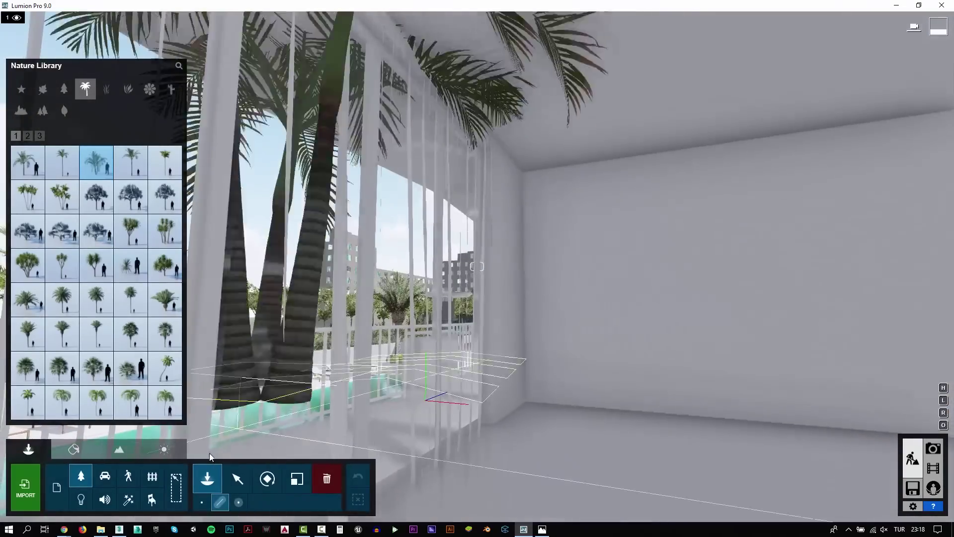
{"action": "left_click", "coordinate": [74, 449]}
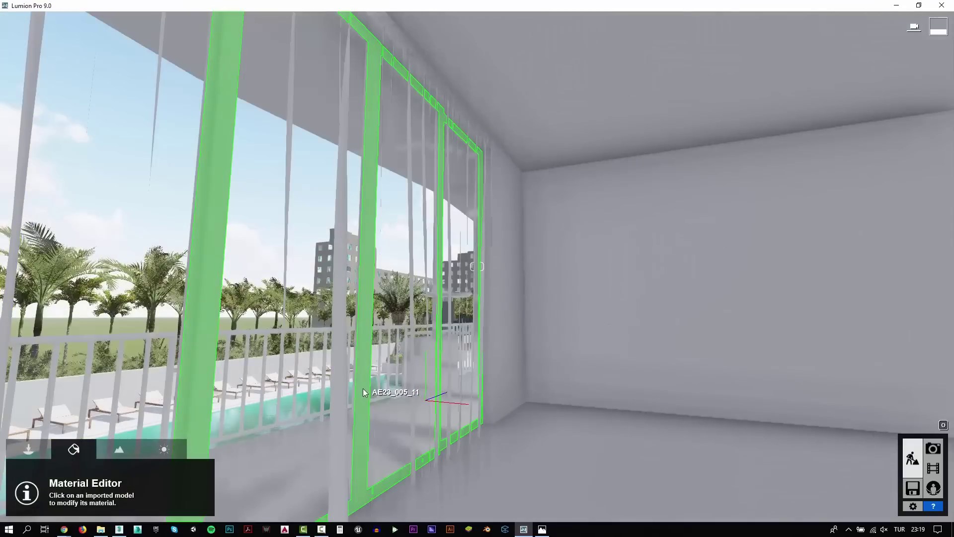
{"action": "left_click", "coordinate": [341, 410]}
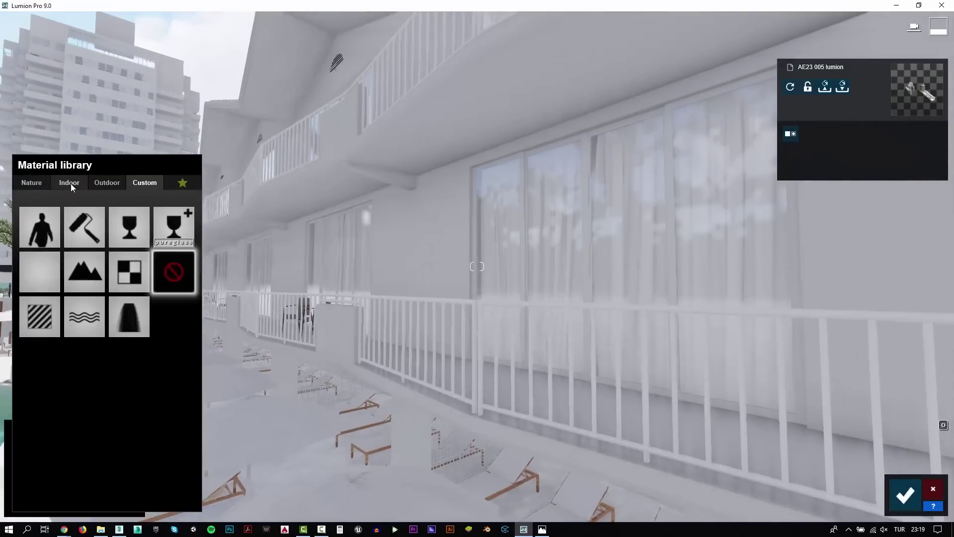
{"action": "left_click", "coordinate": [71, 183]}
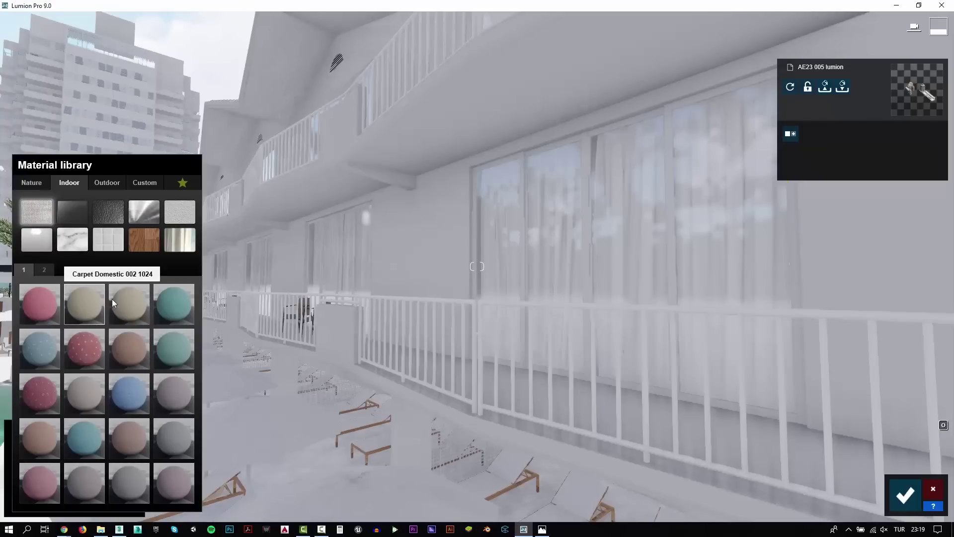
{"action": "left_click", "coordinate": [133, 309]}
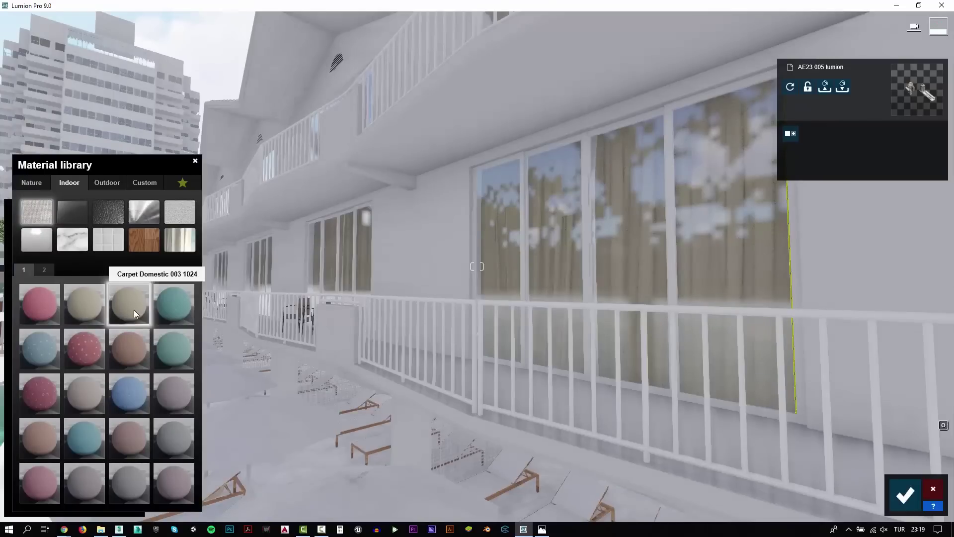
{"action": "left_click", "coordinate": [181, 437]}
{"action": "left_click", "coordinate": [915, 495]}
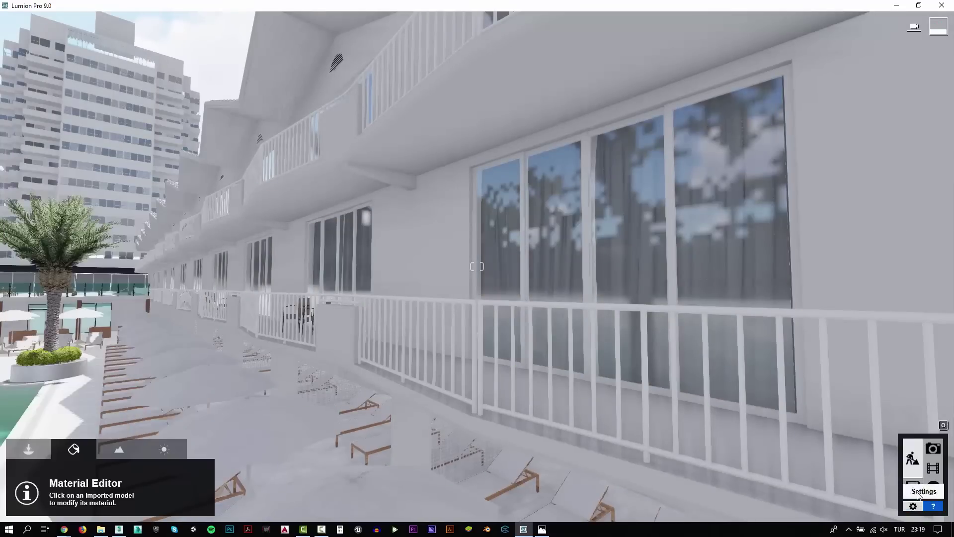
From the saved pool view, raise the pool water's wave height and save it
{"action": "left_click", "coordinate": [934, 448]}
{"action": "left_click", "coordinate": [86, 462]}
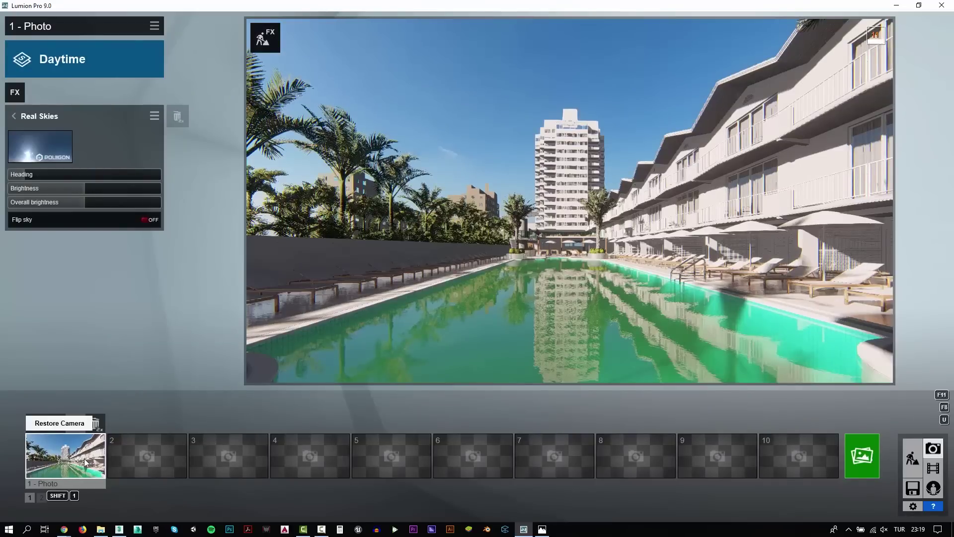
{"action": "left_click", "coordinate": [913, 457]}
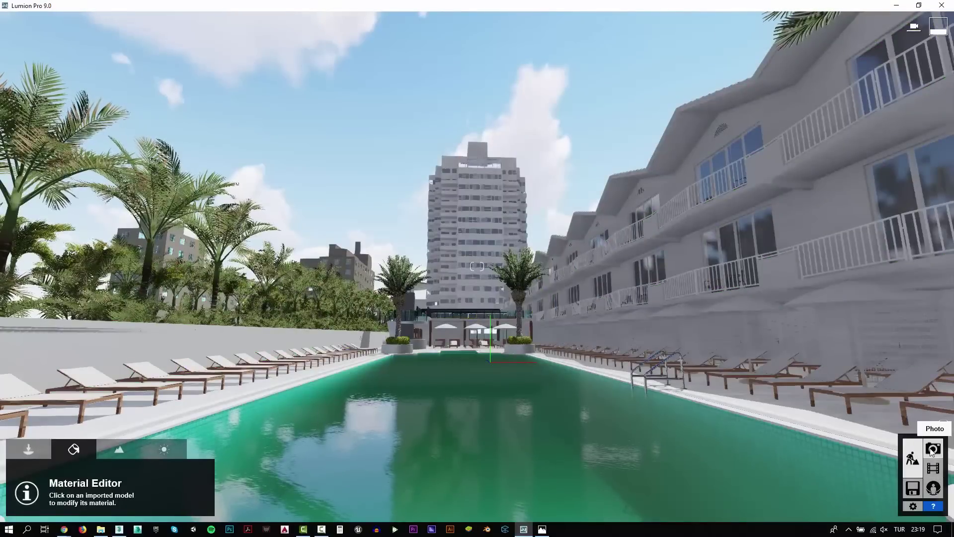
{"action": "left_click", "coordinate": [462, 386]}
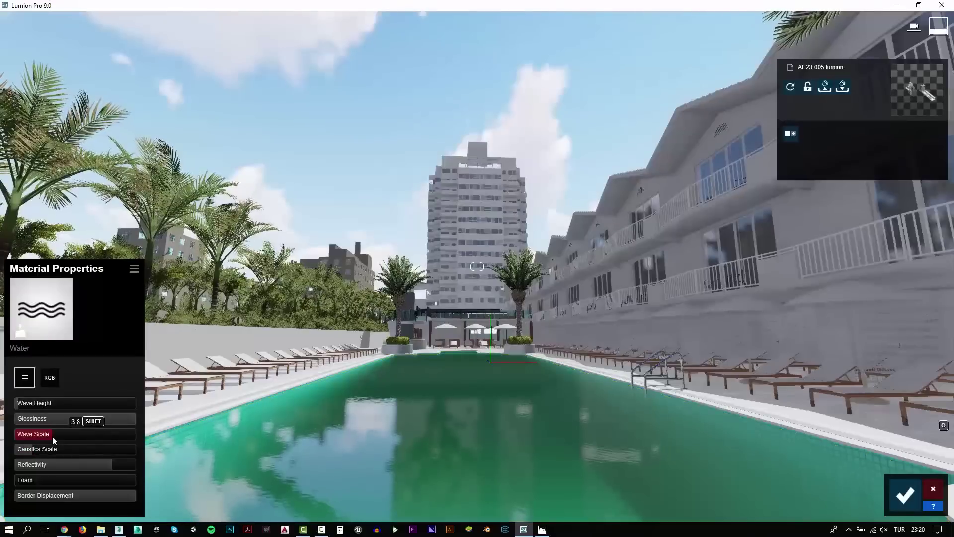
{"action": "left_click", "coordinate": [20, 405]}
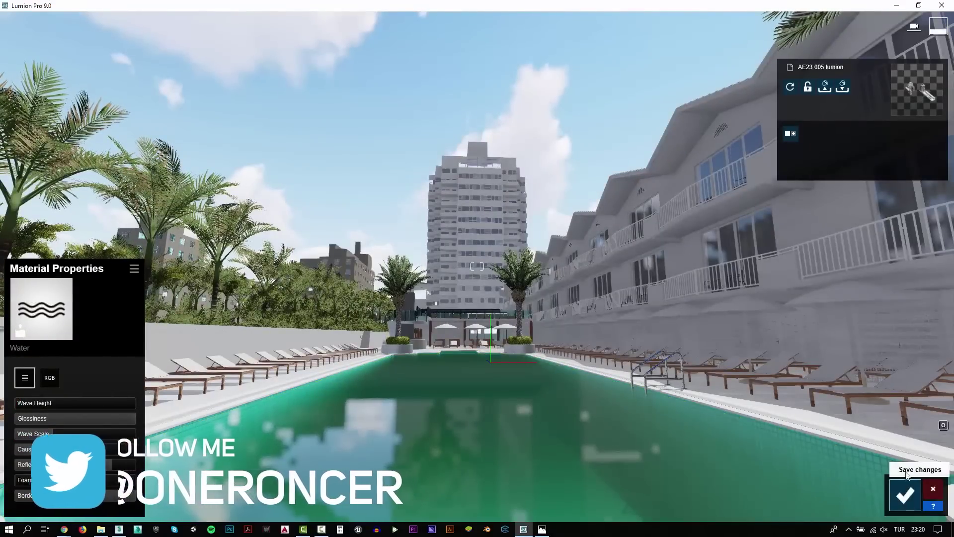
{"action": "left_click", "coordinate": [904, 495]}
{"action": "left_click", "coordinate": [933, 448]}
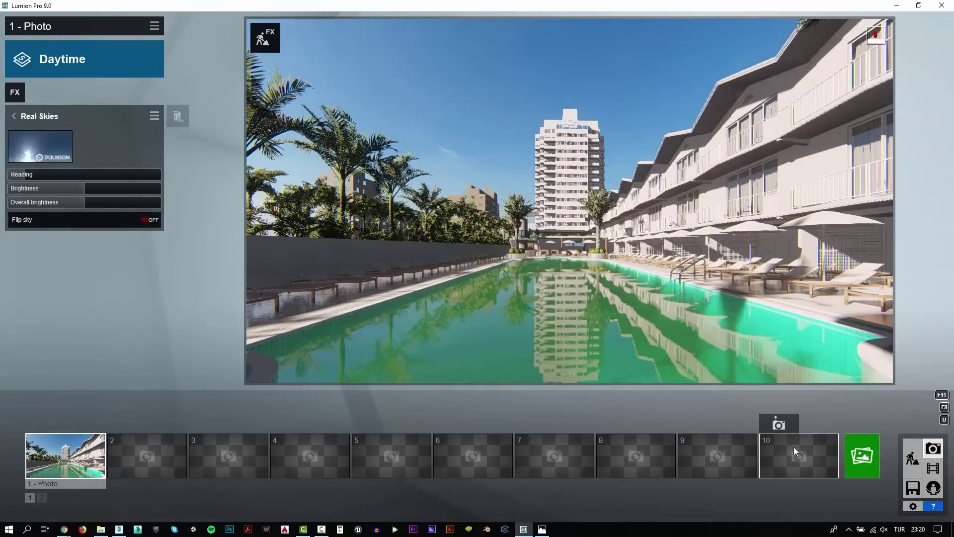
Render Photo 1 at full HD 1920x1080 to a JPG named test
{"action": "left_click", "coordinate": [863, 456]}
{"action": "left_click", "coordinate": [404, 393]}
{"action": "left_click", "coordinate": [281, 97]}
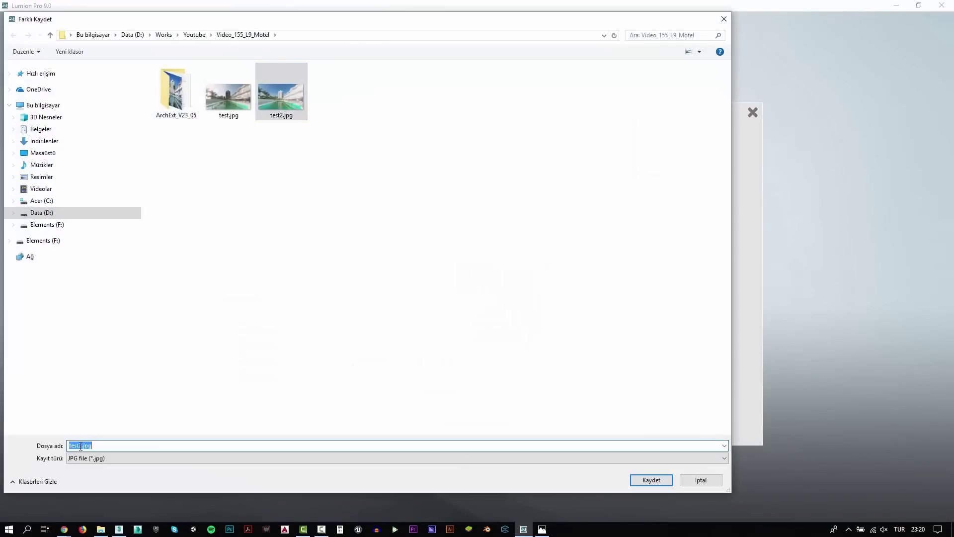
{"action": "type", "text": "test"}
{"action": "key", "text": "Return"}
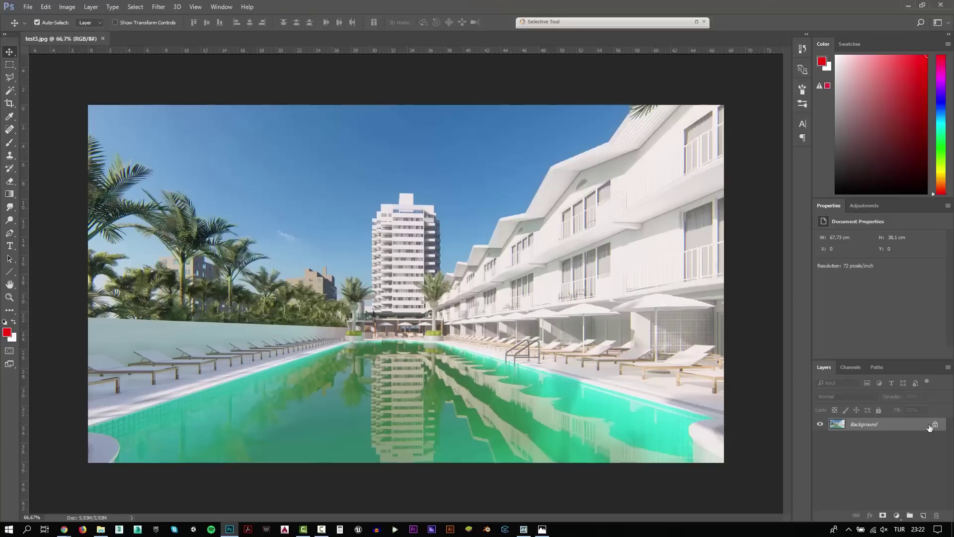
Unlock the background layer and duplicate it as a backup
{"action": "left_click", "coordinate": [929, 427]}
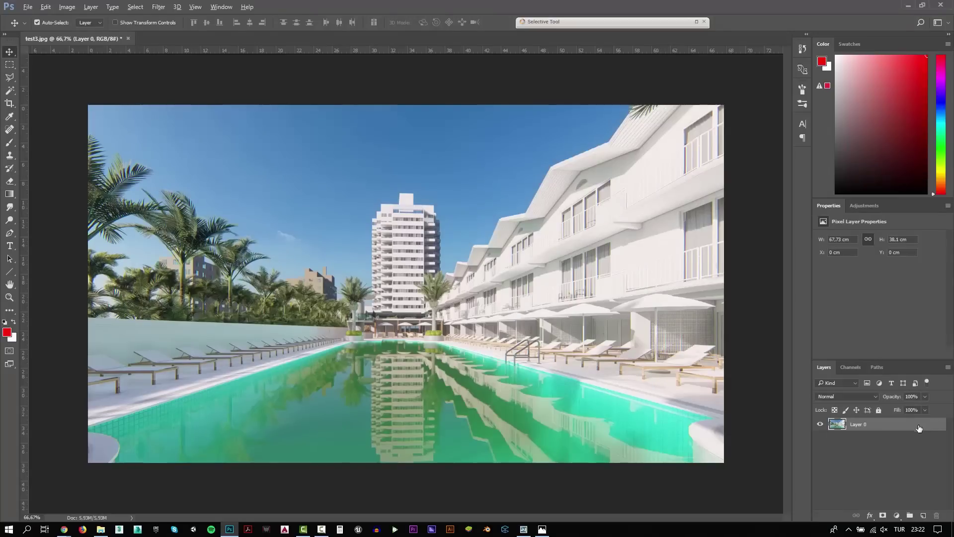
{"action": "key", "text": "ctrl+j"}
{"action": "left_click", "coordinate": [158, 6]}
{"action": "left_click", "coordinate": [167, 66]}
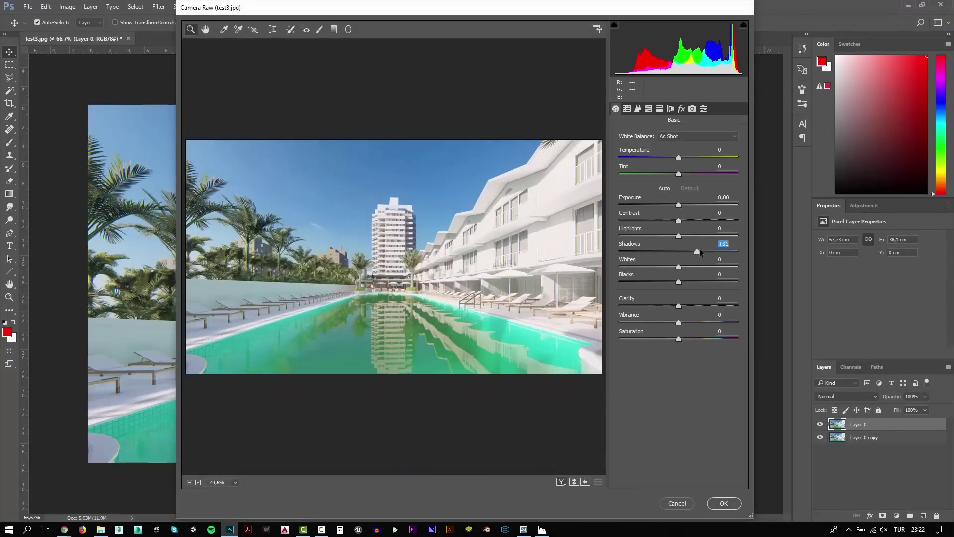
Grade in Camera Raw: highlights -69, shadows +42, saturation -16, contrast +17, cooler temperature
{"action": "left_click_drag", "start_coordinate": [699, 251], "coordinate": [704, 252]}
{"action": "left_click_drag", "start_coordinate": [678, 236], "coordinate": [641, 236]}
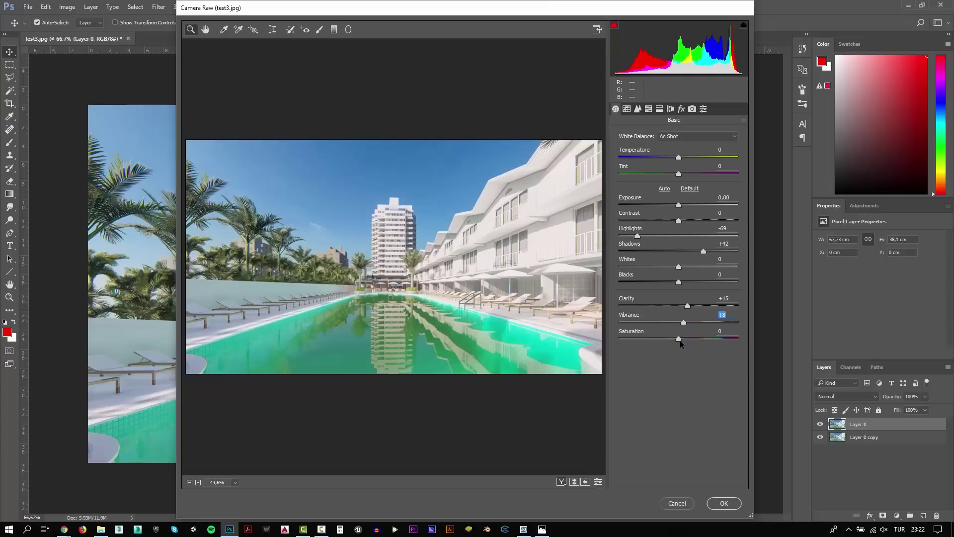
{"action": "left_click_drag", "start_coordinate": [680, 341], "coordinate": [671, 341]}
{"action": "left_click_drag", "start_coordinate": [685, 223], "coordinate": [689, 222]}
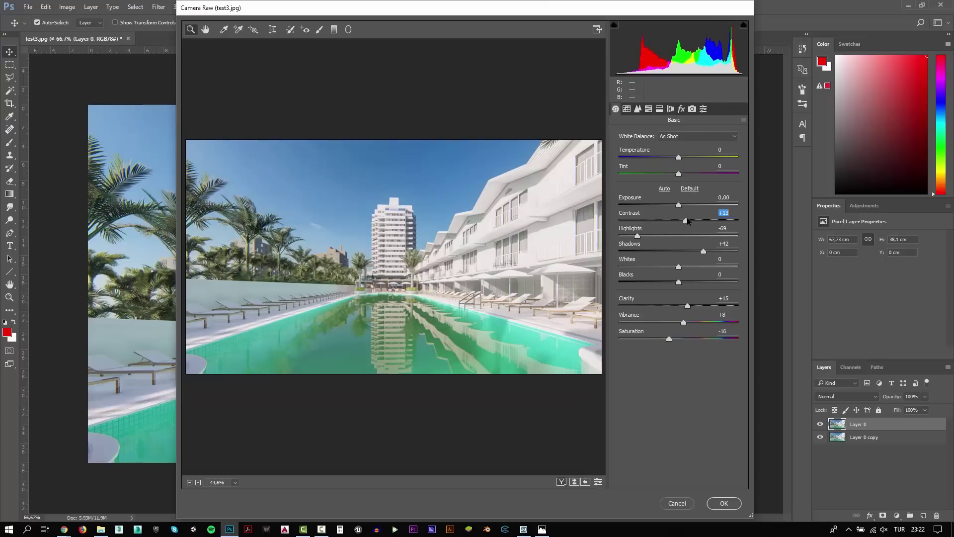
{"action": "left_click_drag", "start_coordinate": [679, 158], "coordinate": [677, 158]}
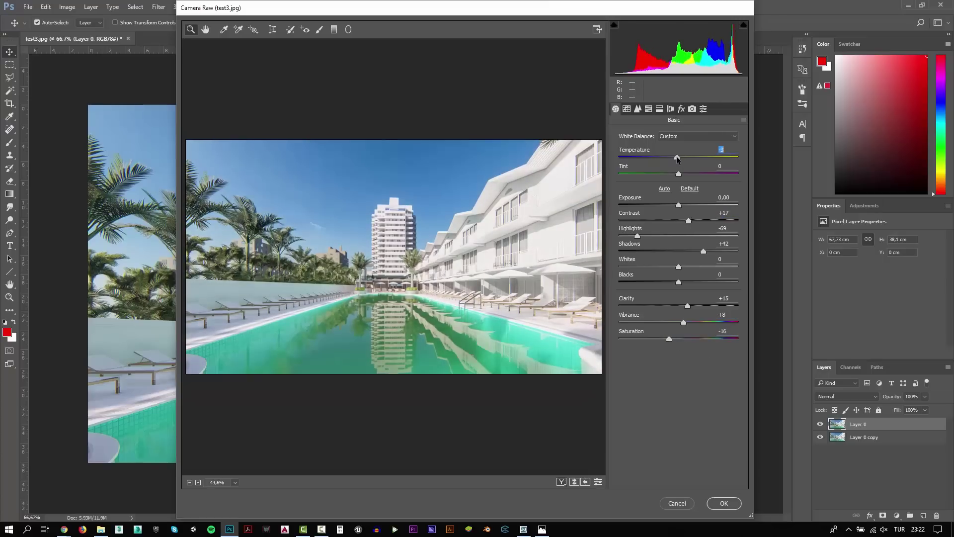
{"action": "left_click", "coordinate": [730, 506]}
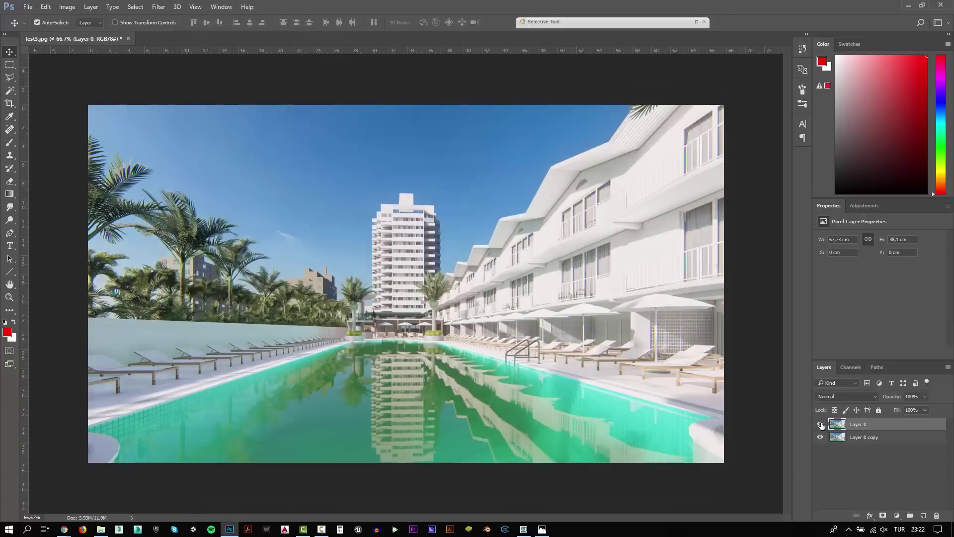
Apply Viveza 2 with an S-curve and 24% structure as a new layer
{"action": "left_click", "coordinate": [696, 22]}
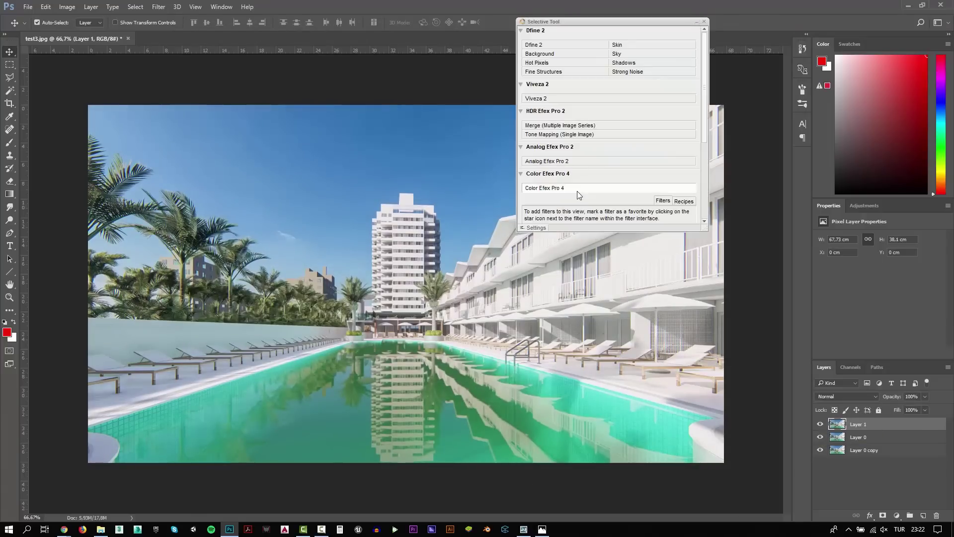
{"action": "left_click", "coordinate": [544, 98]}
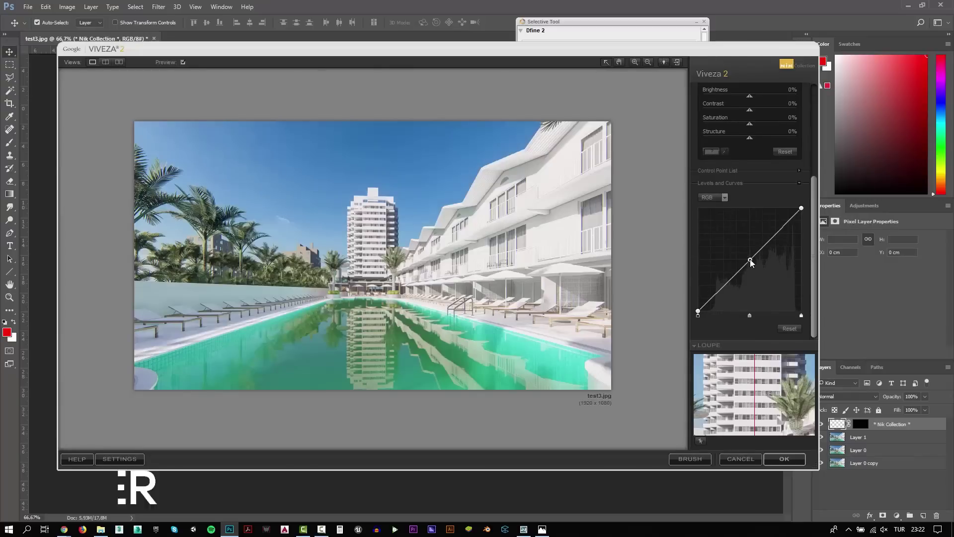
{"action": "left_click_drag", "start_coordinate": [728, 281], "coordinate": [728, 287]}
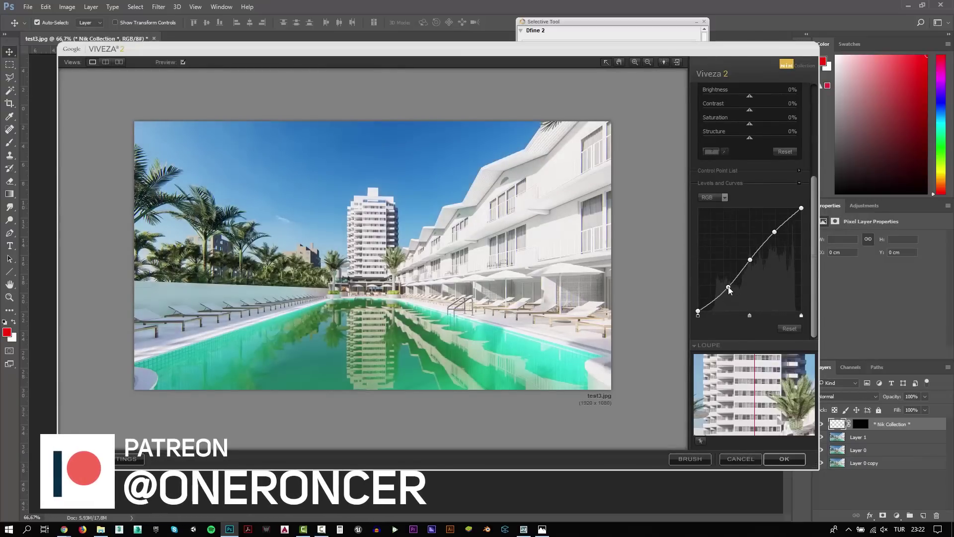
{"action": "mouse_move", "coordinate": [750, 137]}
{"action": "left_mouse_down"}
{"action": "mouse_move", "coordinate": [760, 137]}
{"action": "mouse_move", "coordinate": [749, 125]}
{"action": "left_mouse_up"}
{"action": "left_click", "coordinate": [784, 459]}
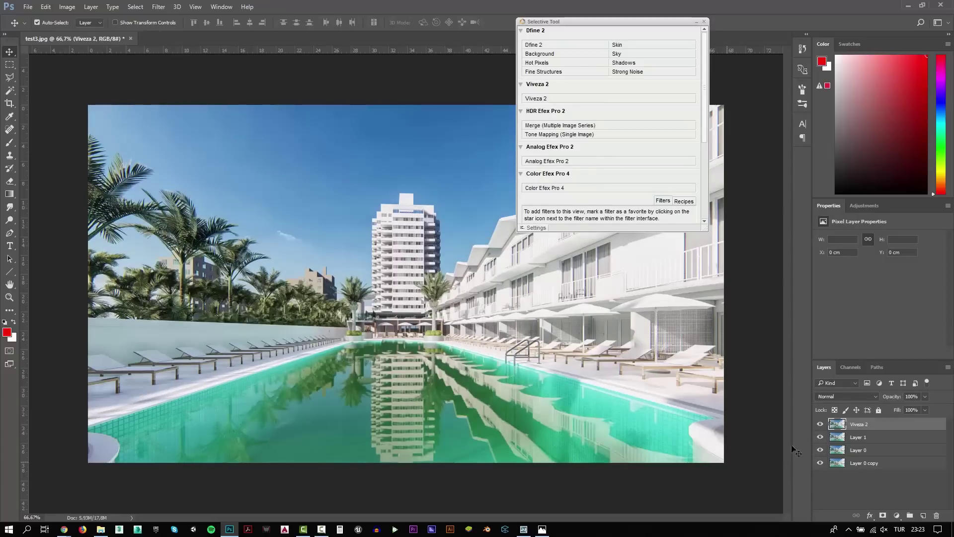
{"action": "left_click", "coordinate": [821, 424]}
Stamp visible layers and apply Color Efex Pro 4 Cross Processing method L03
{"action": "key", "text": "ctrl+shift+alt+e"}
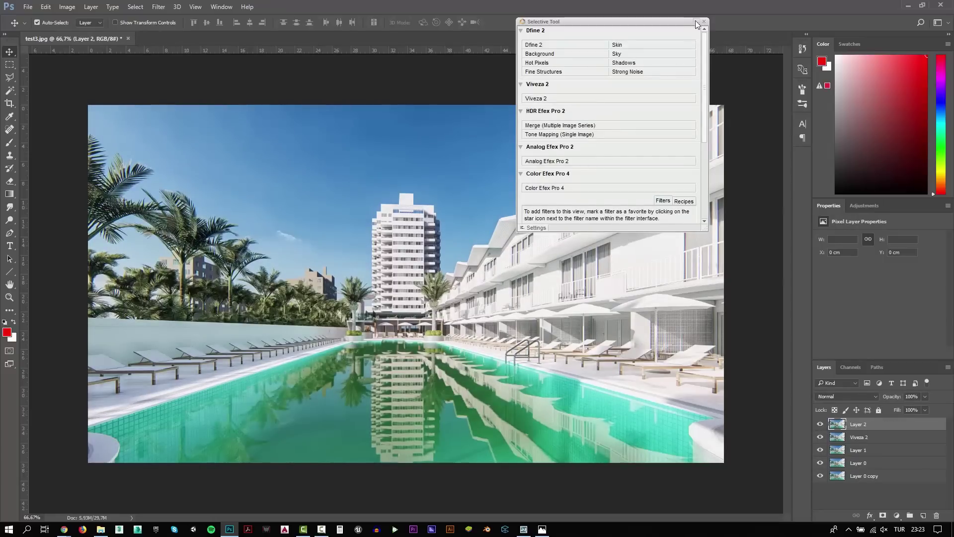
{"action": "left_click", "coordinate": [696, 22]}
{"action": "left_click", "coordinate": [159, 7]}
{"action": "left_click", "coordinate": [696, 21]}
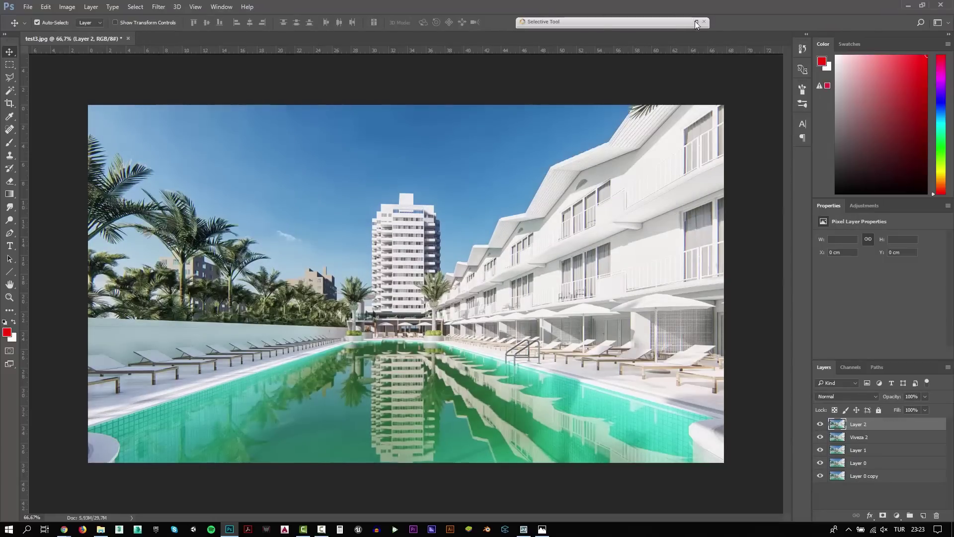
{"action": "left_click", "coordinate": [551, 189]}
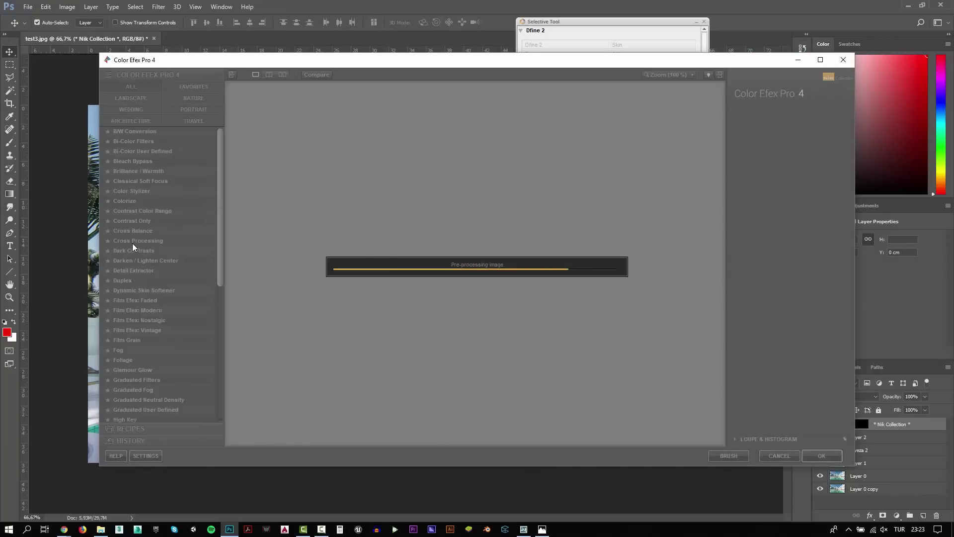
{"action": "left_click", "coordinate": [137, 241]}
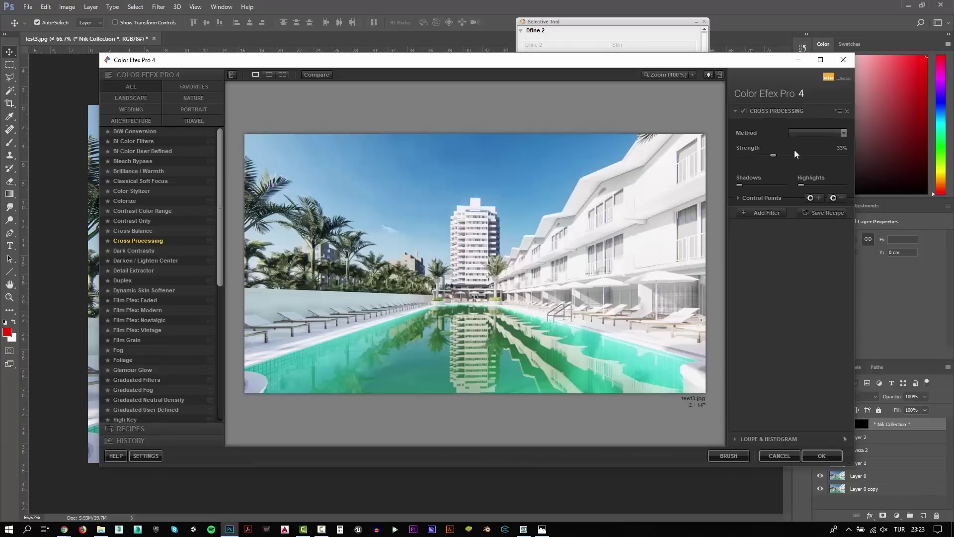
{"action": "left_click", "coordinate": [818, 132]}
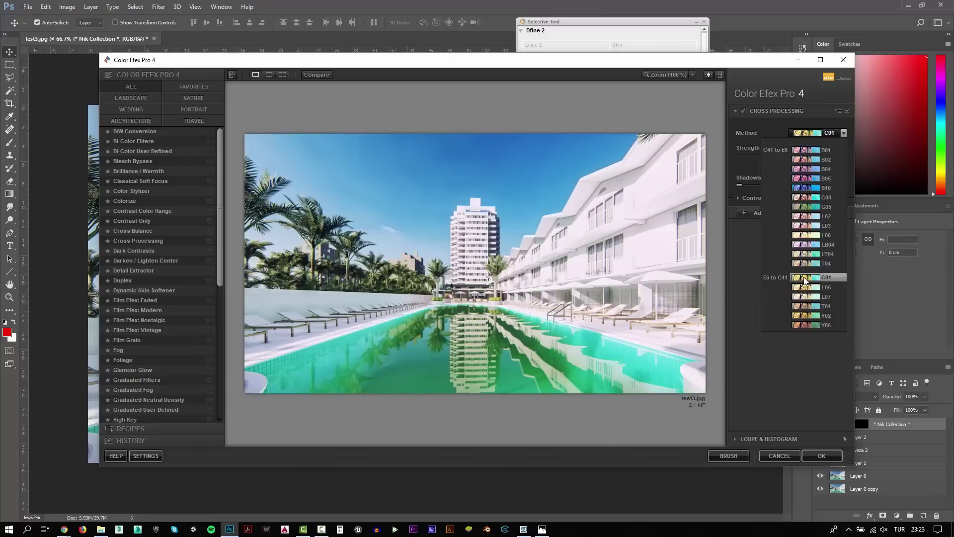
{"action": "left_click", "coordinate": [812, 226]}
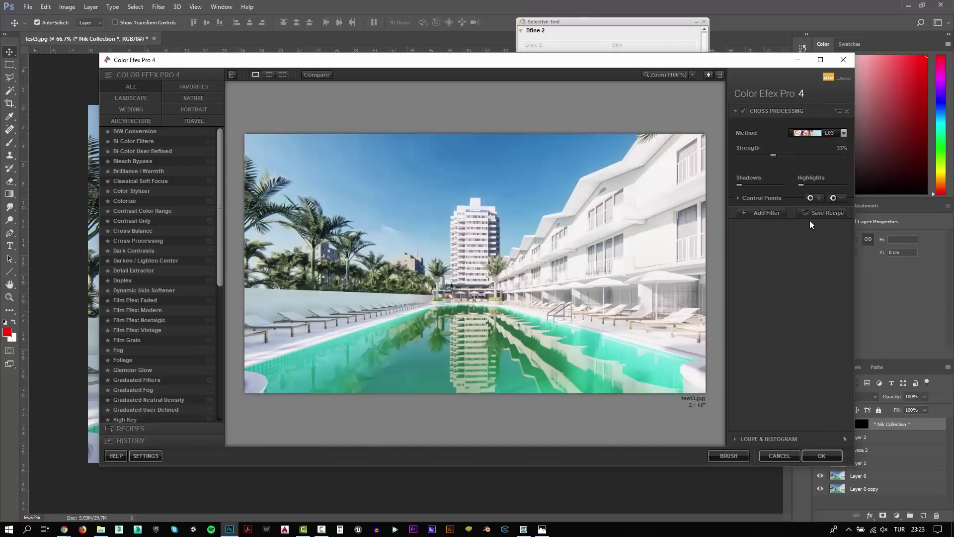
{"action": "left_click", "coordinate": [820, 456]}
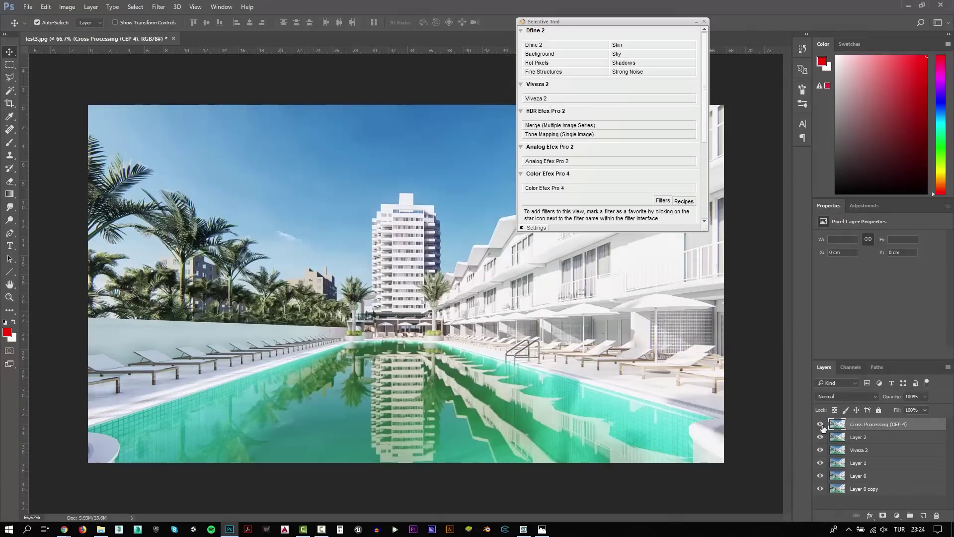
Save the image as a JPEG named test4, accepting the quality settings
{"action": "left_click", "coordinate": [703, 21]}
{"action": "left_click", "coordinate": [28, 7]}
{"action": "left_click", "coordinate": [70, 115]}
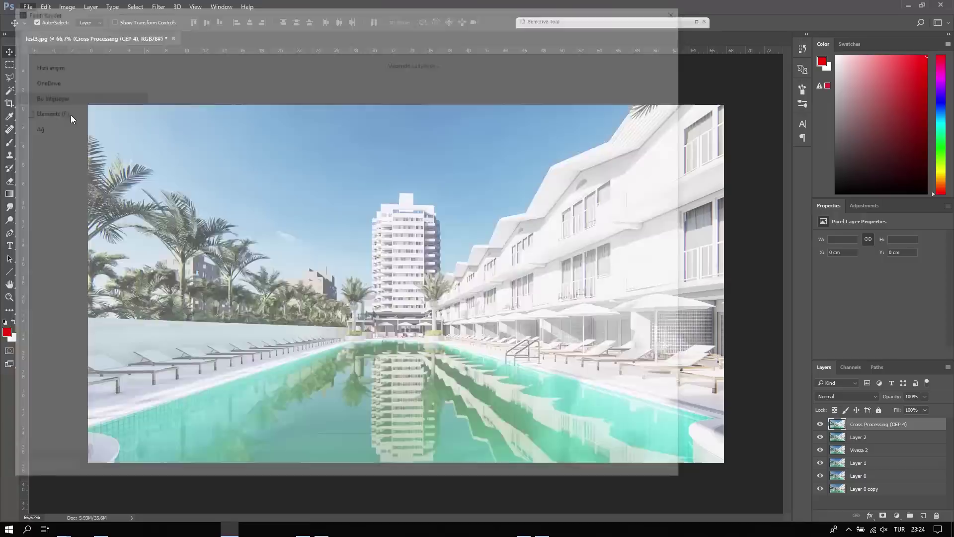
{"action": "left_click", "coordinate": [336, 85]}
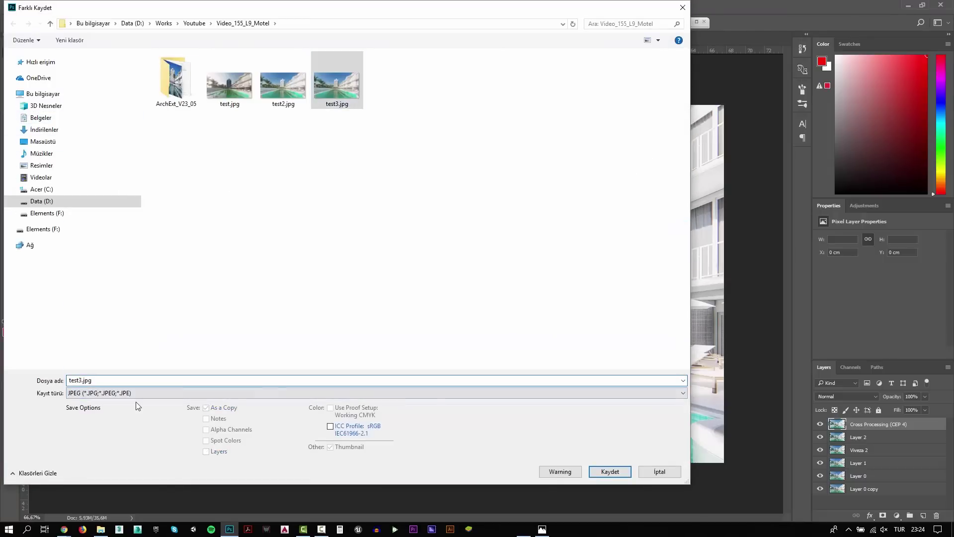
{"action": "type", "text": "test4"}
{"action": "key", "text": "Return"}
{"action": "left_click", "coordinate": [448, 211]}
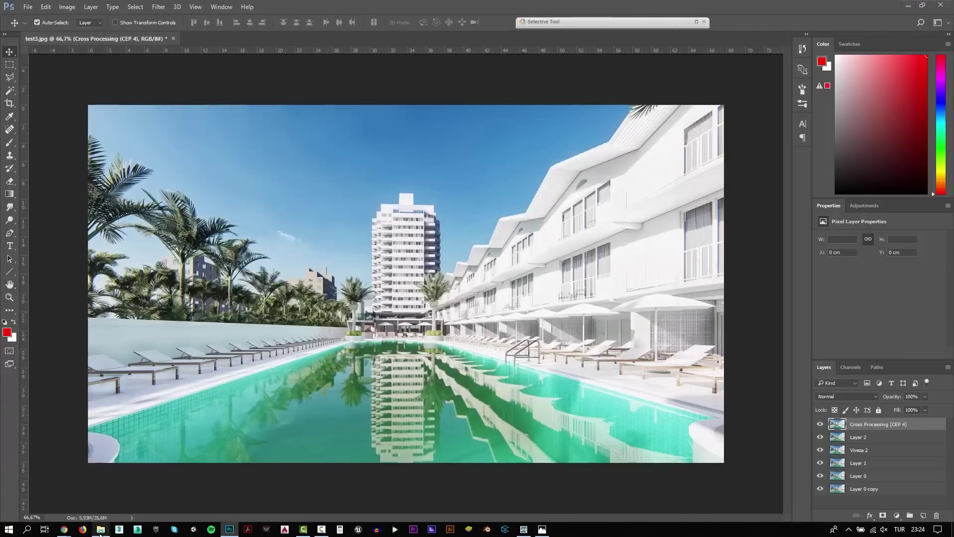
Open test3_pp.jpg in Windows Photos and view it full screen
{"action": "double_click", "coordinate": [629, 244]}
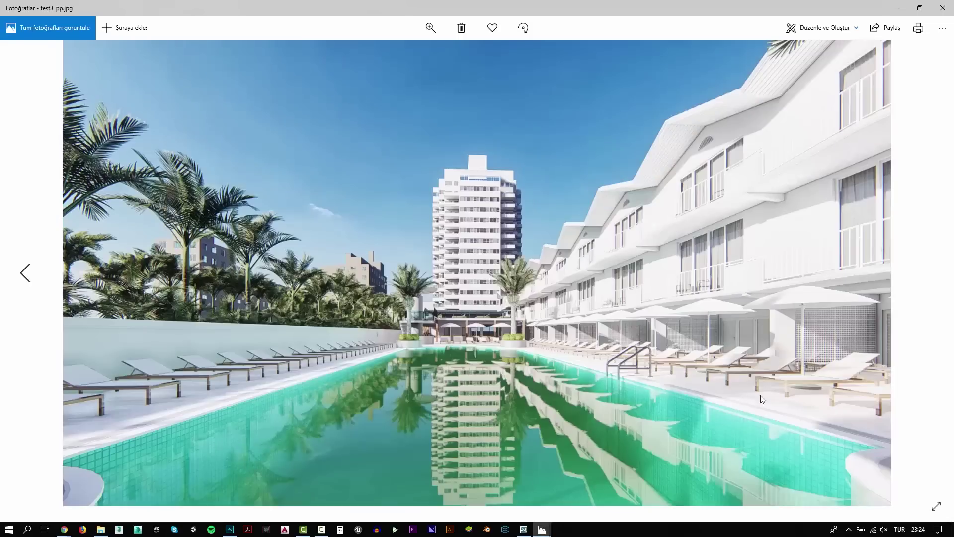
{"action": "left_click", "coordinate": [938, 506]}
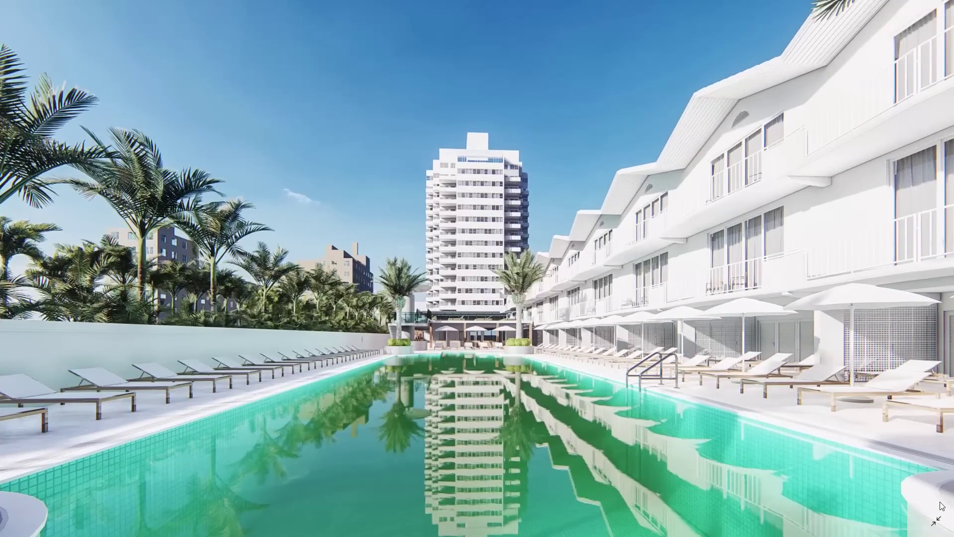